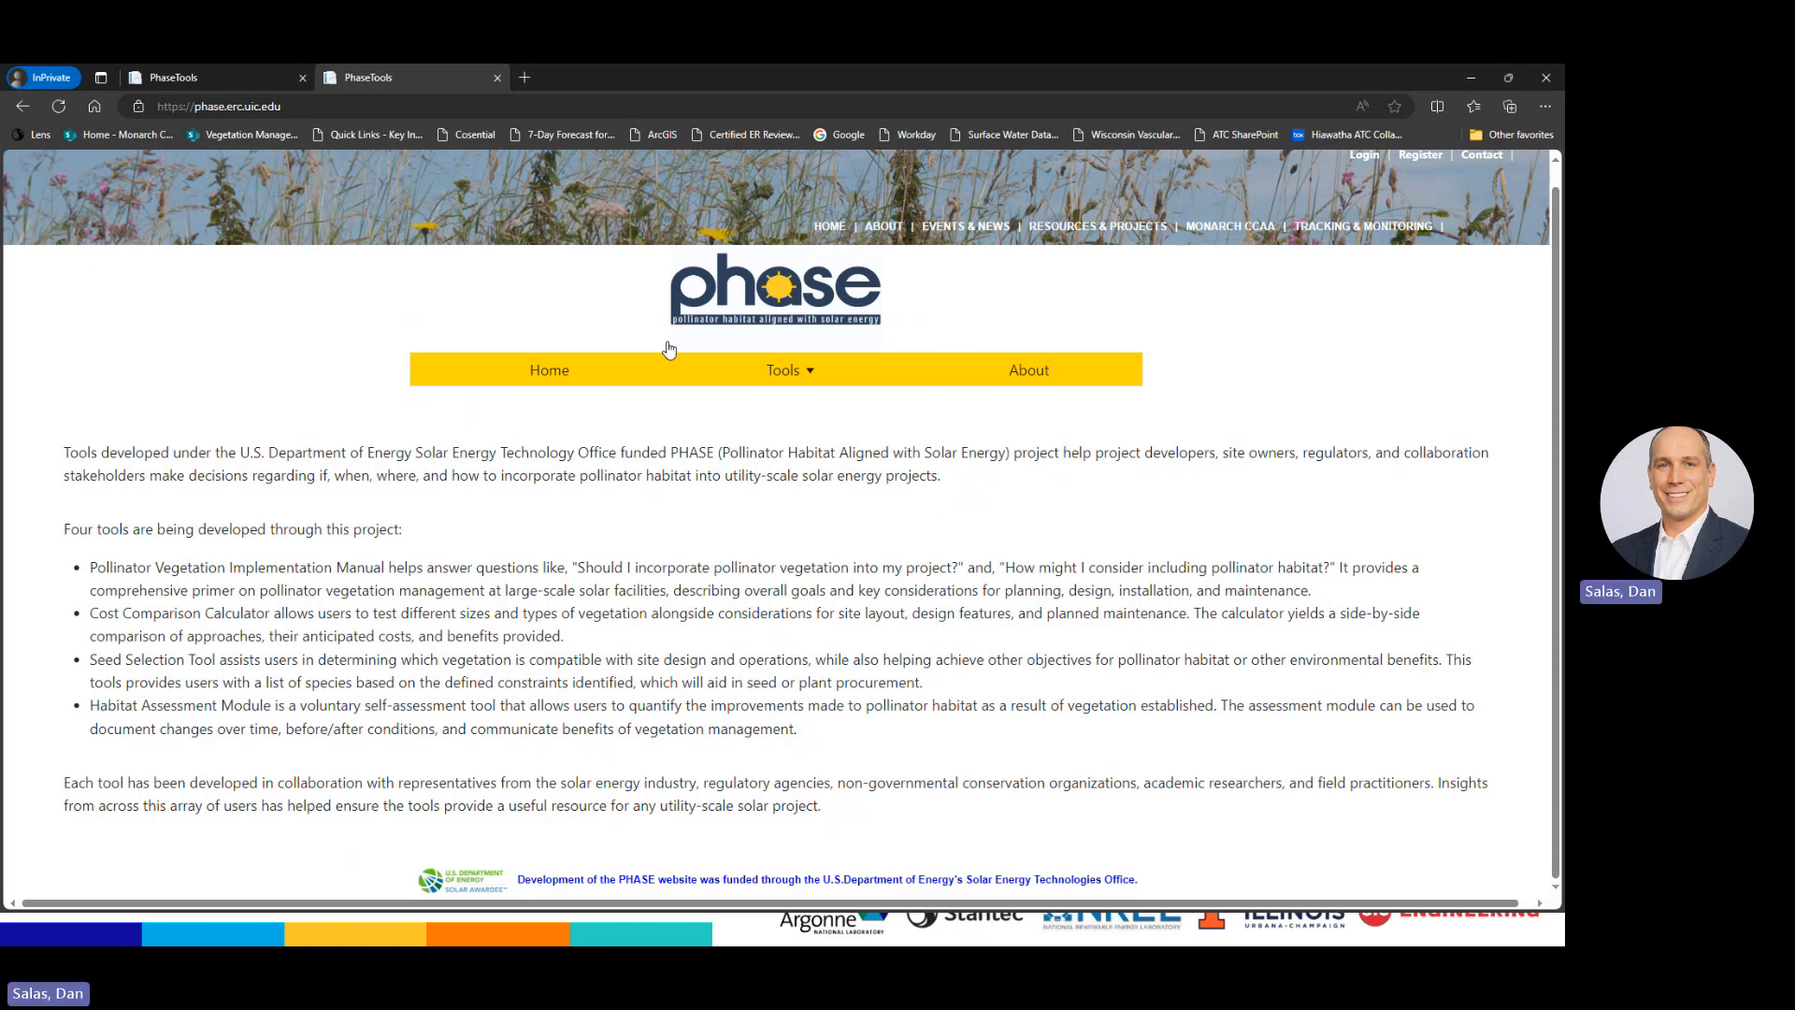
# Open the Seed Selection Tool from the Tools menu and scroll to its empty Initial Inputs form
pyautogui.click(795, 371)
pyautogui.click(796, 372)
pyautogui.click(799, 374)
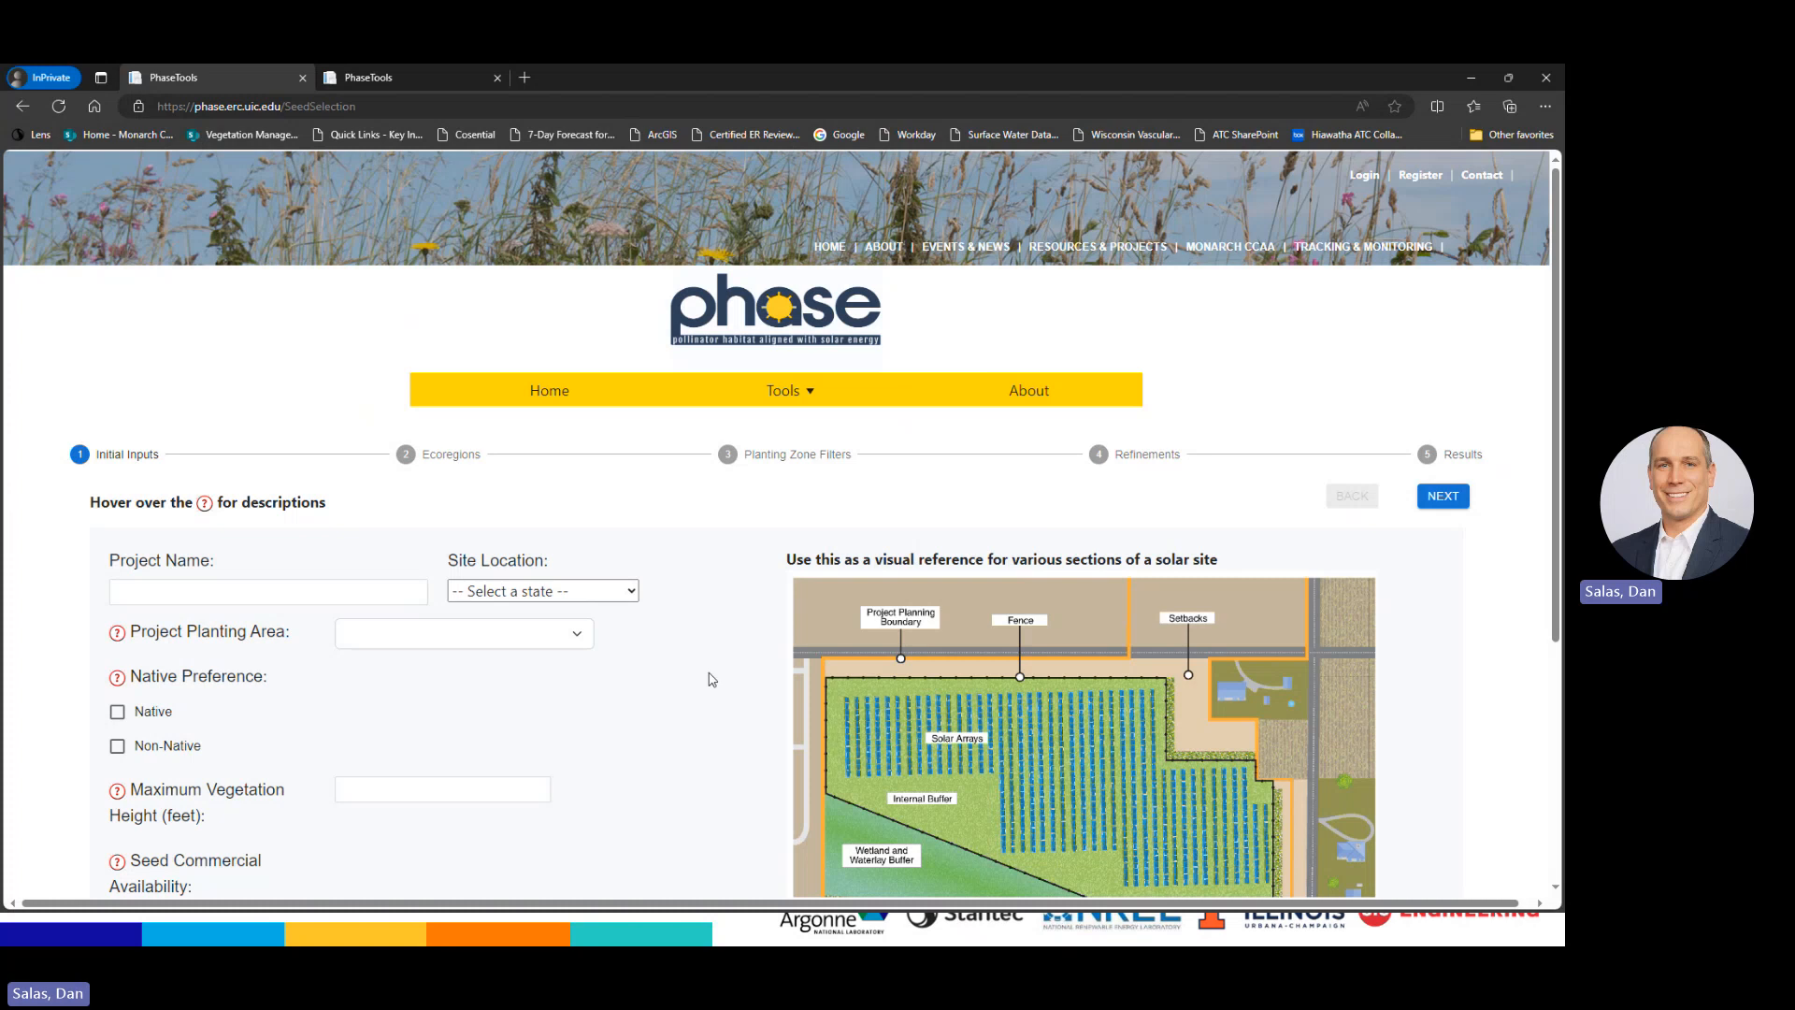
pyautogui.moveTo(640, 683)
pyautogui.scroll(-1, 698, 517)
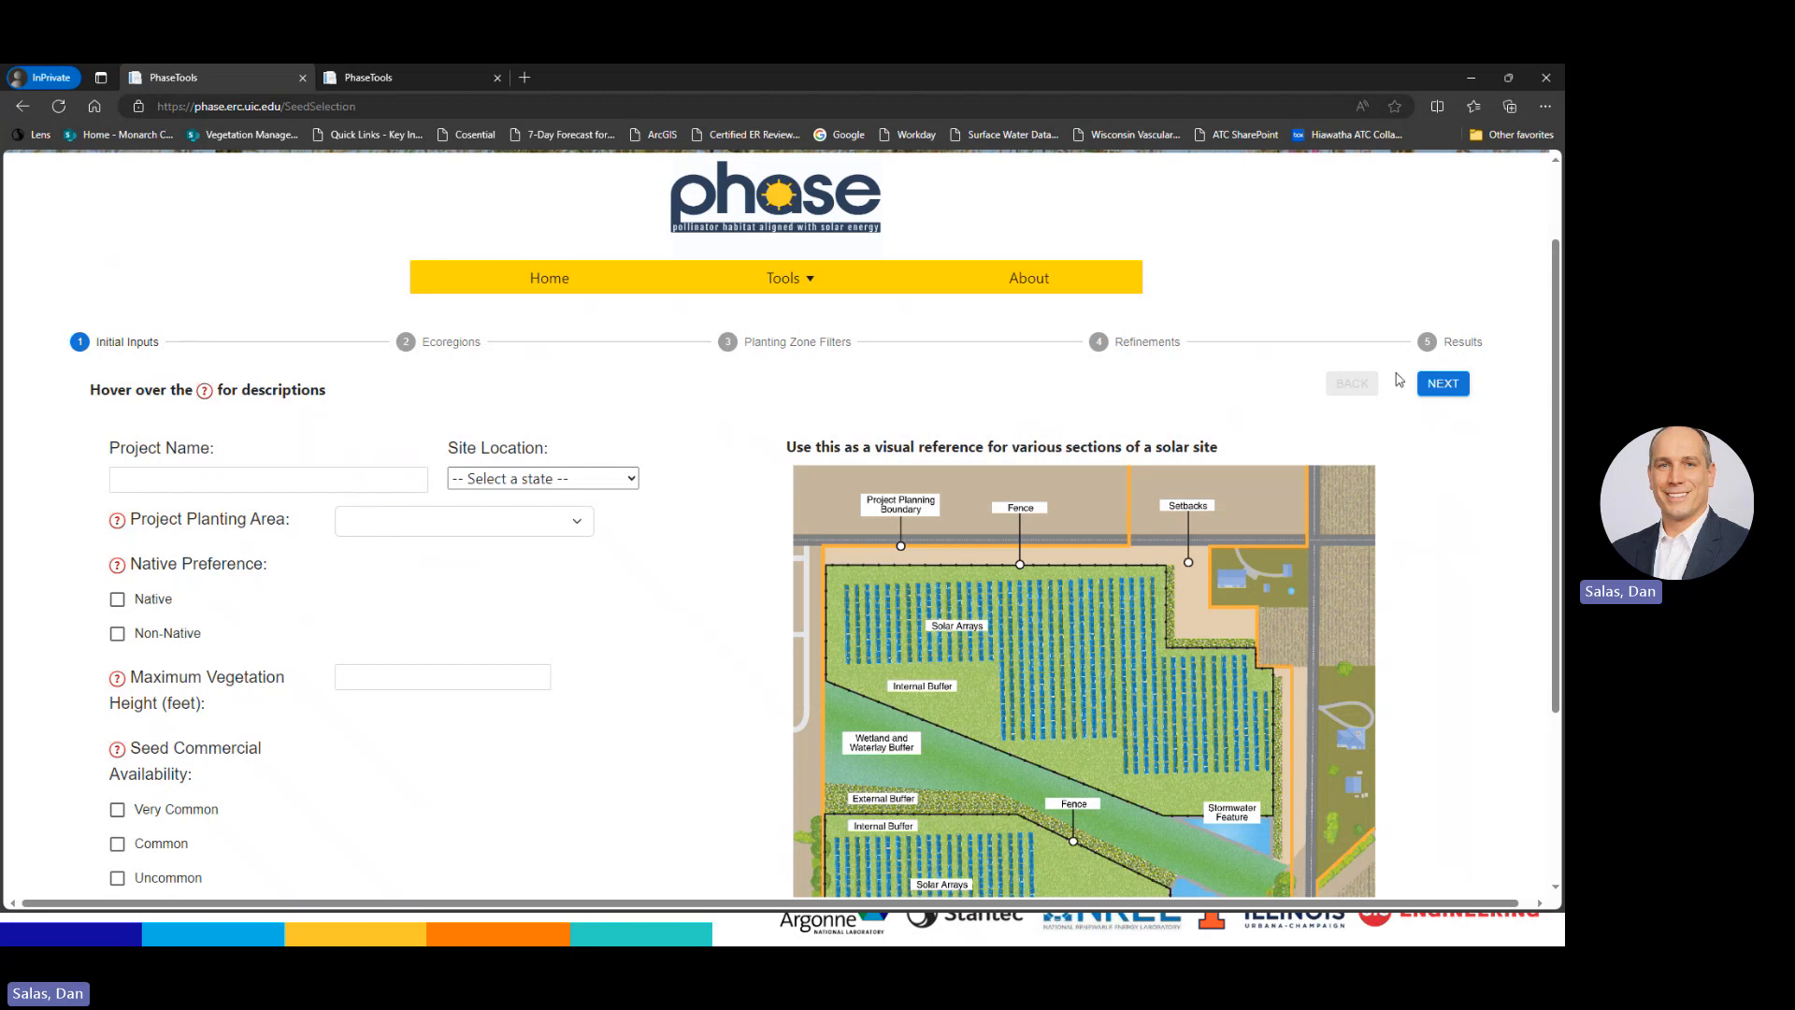
# Enter 'Test' as the project name
pyautogui.click(194, 480)
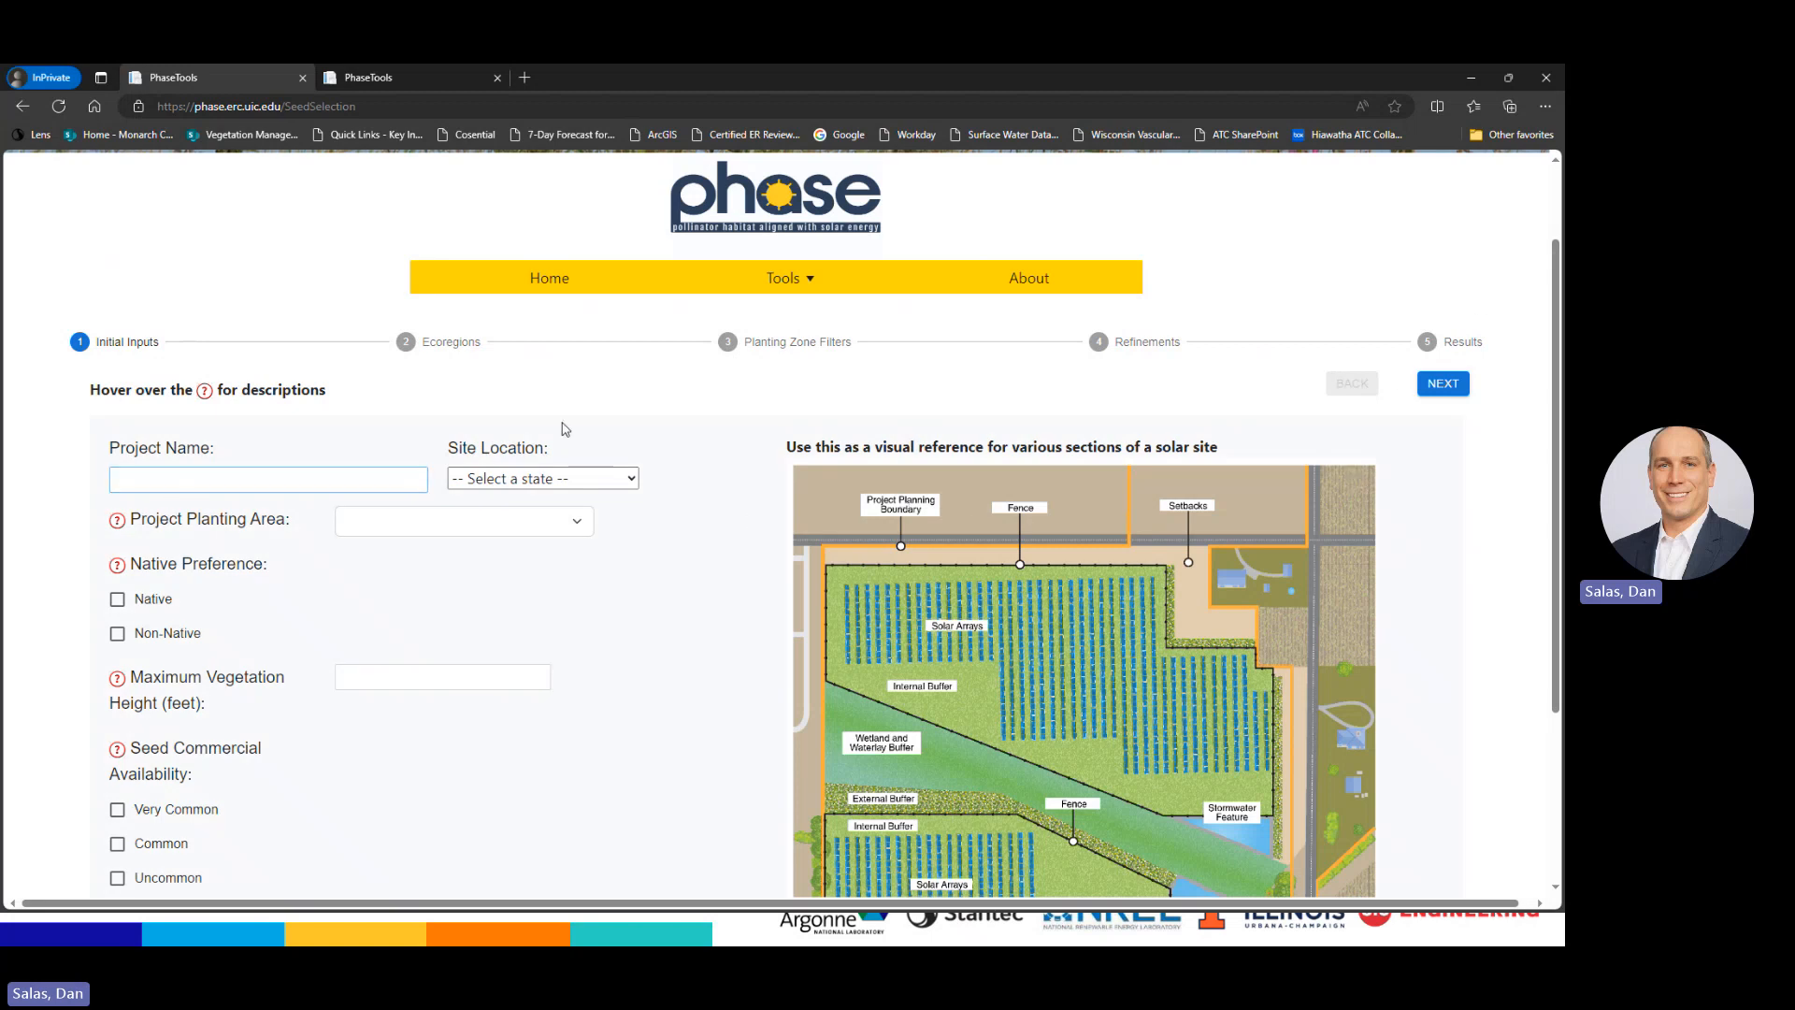
pyautogui.scroll(-1, 748, 446)
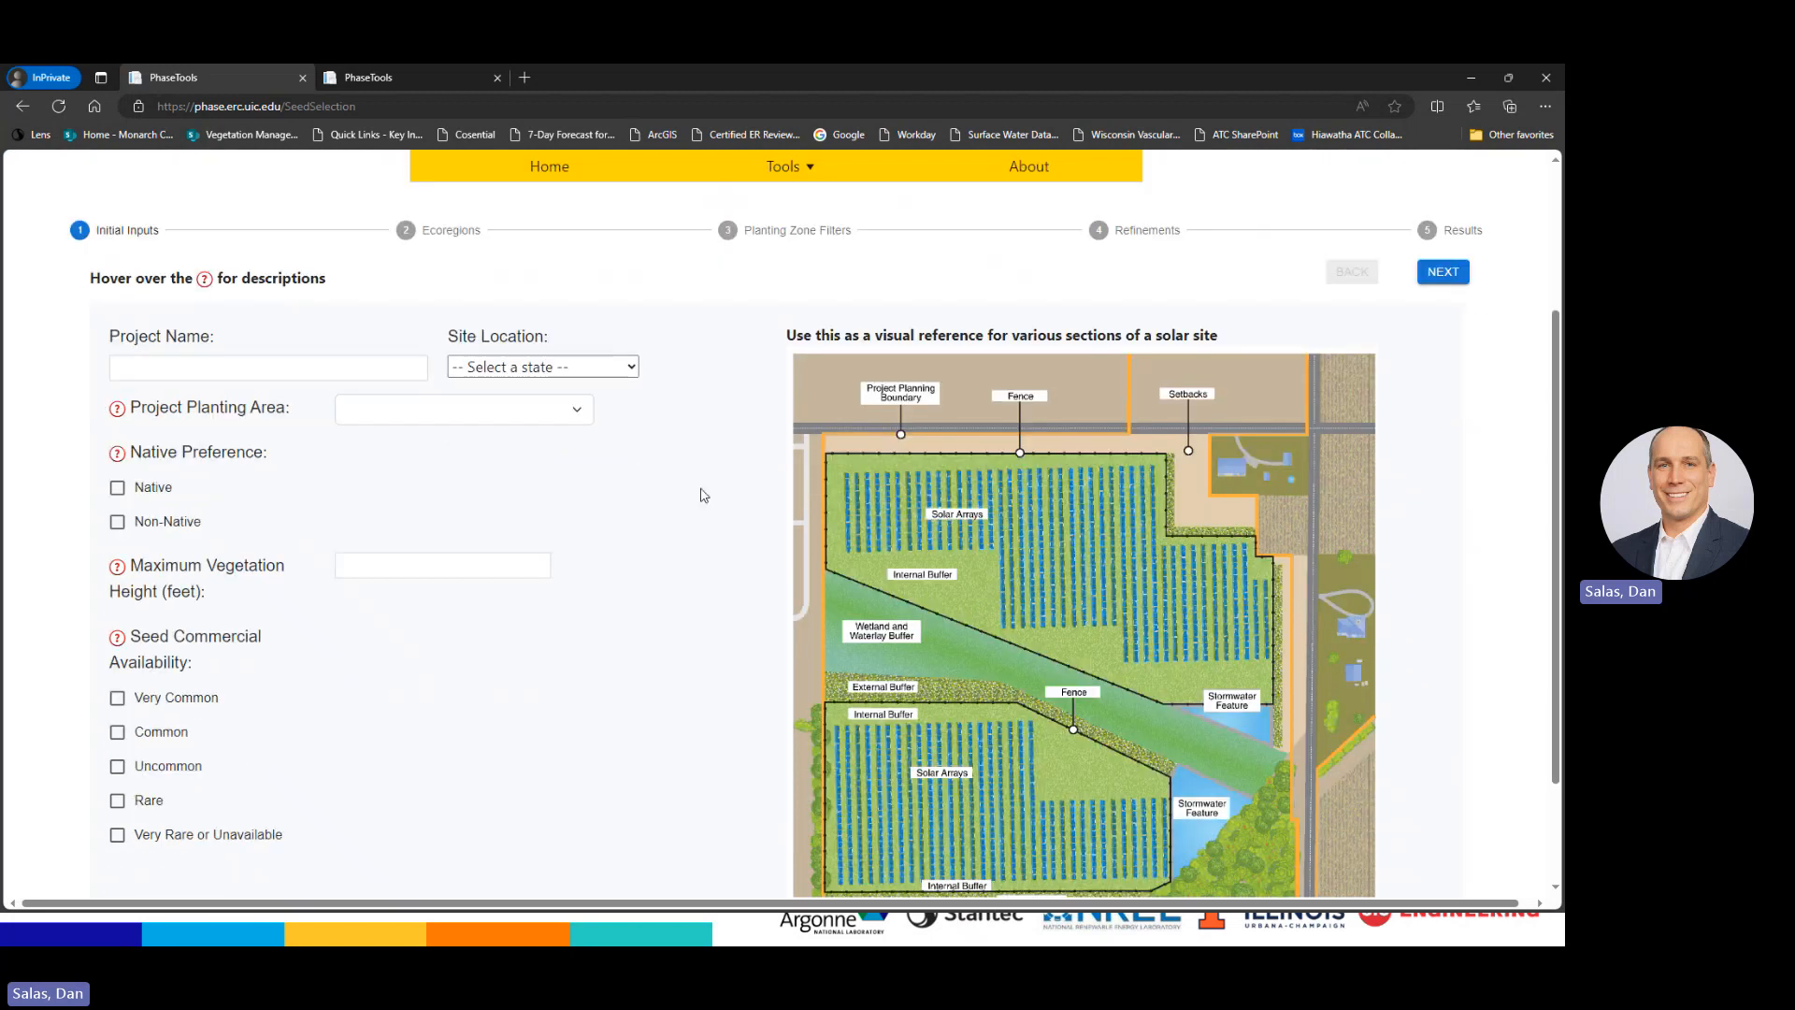
pyautogui.click(258, 366)
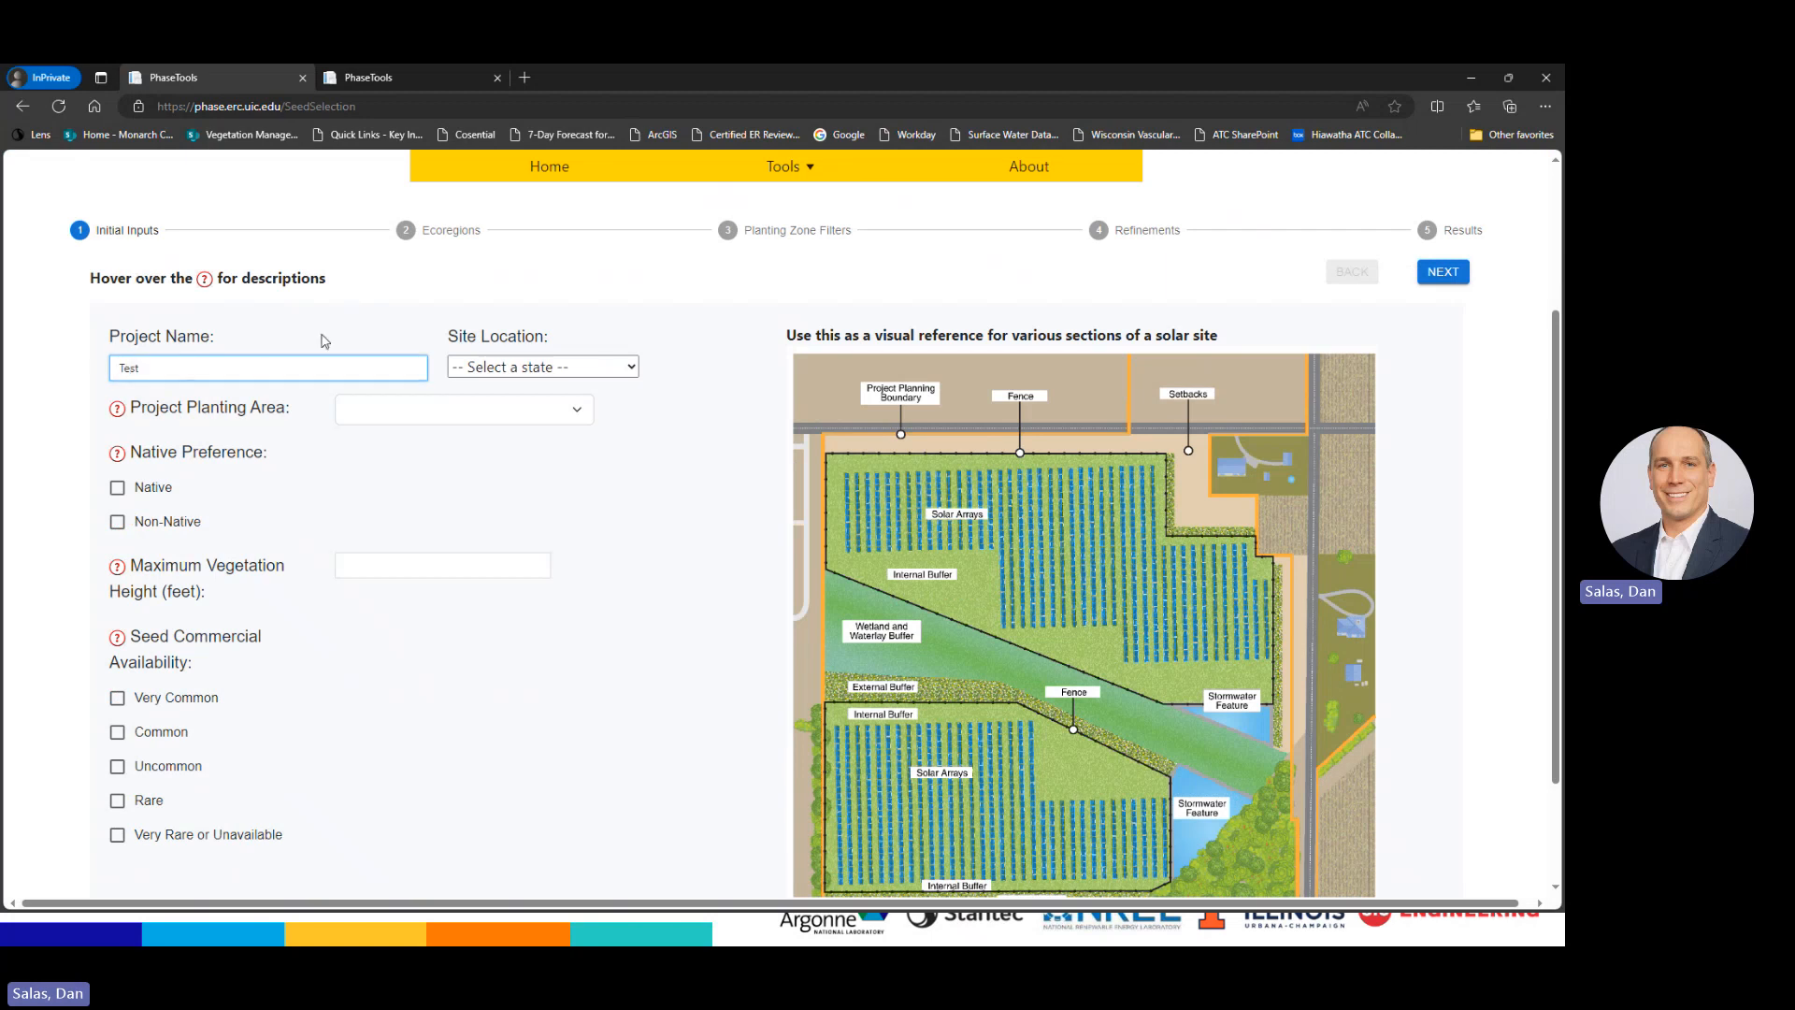
pyautogui.click(672, 312)
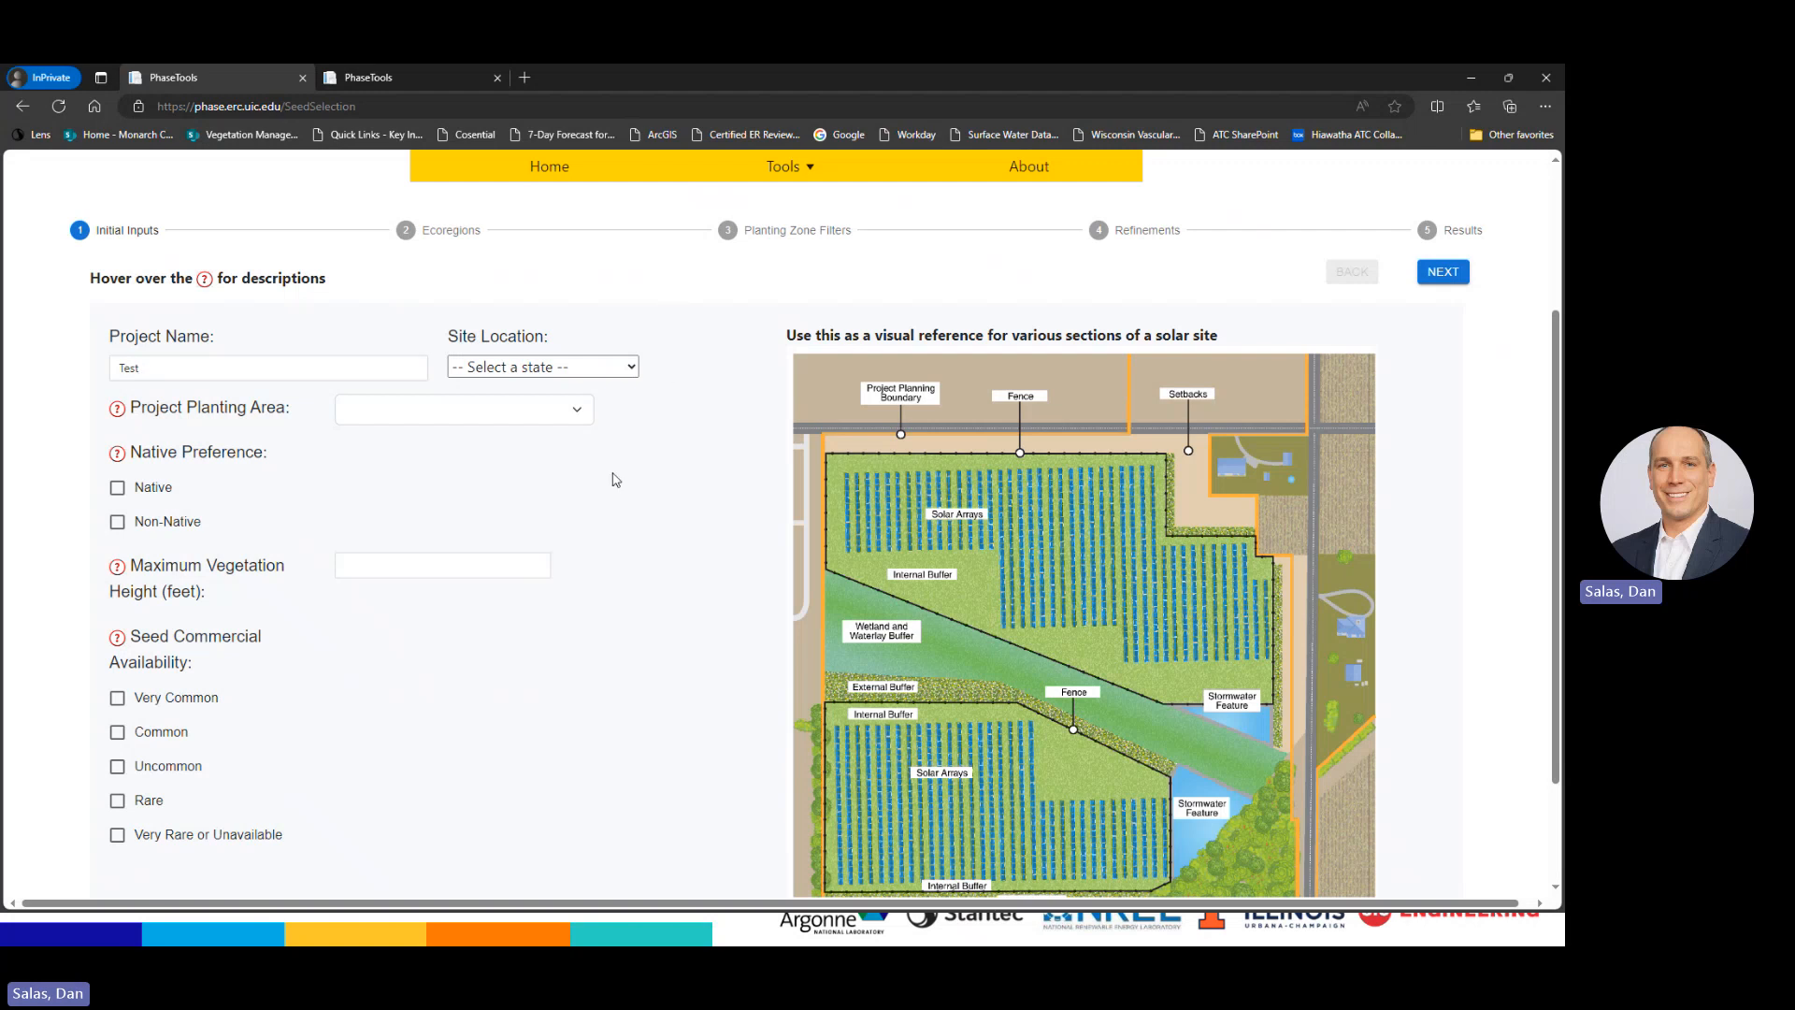
# Set the site location to Ohio
pyautogui.click(631, 367)
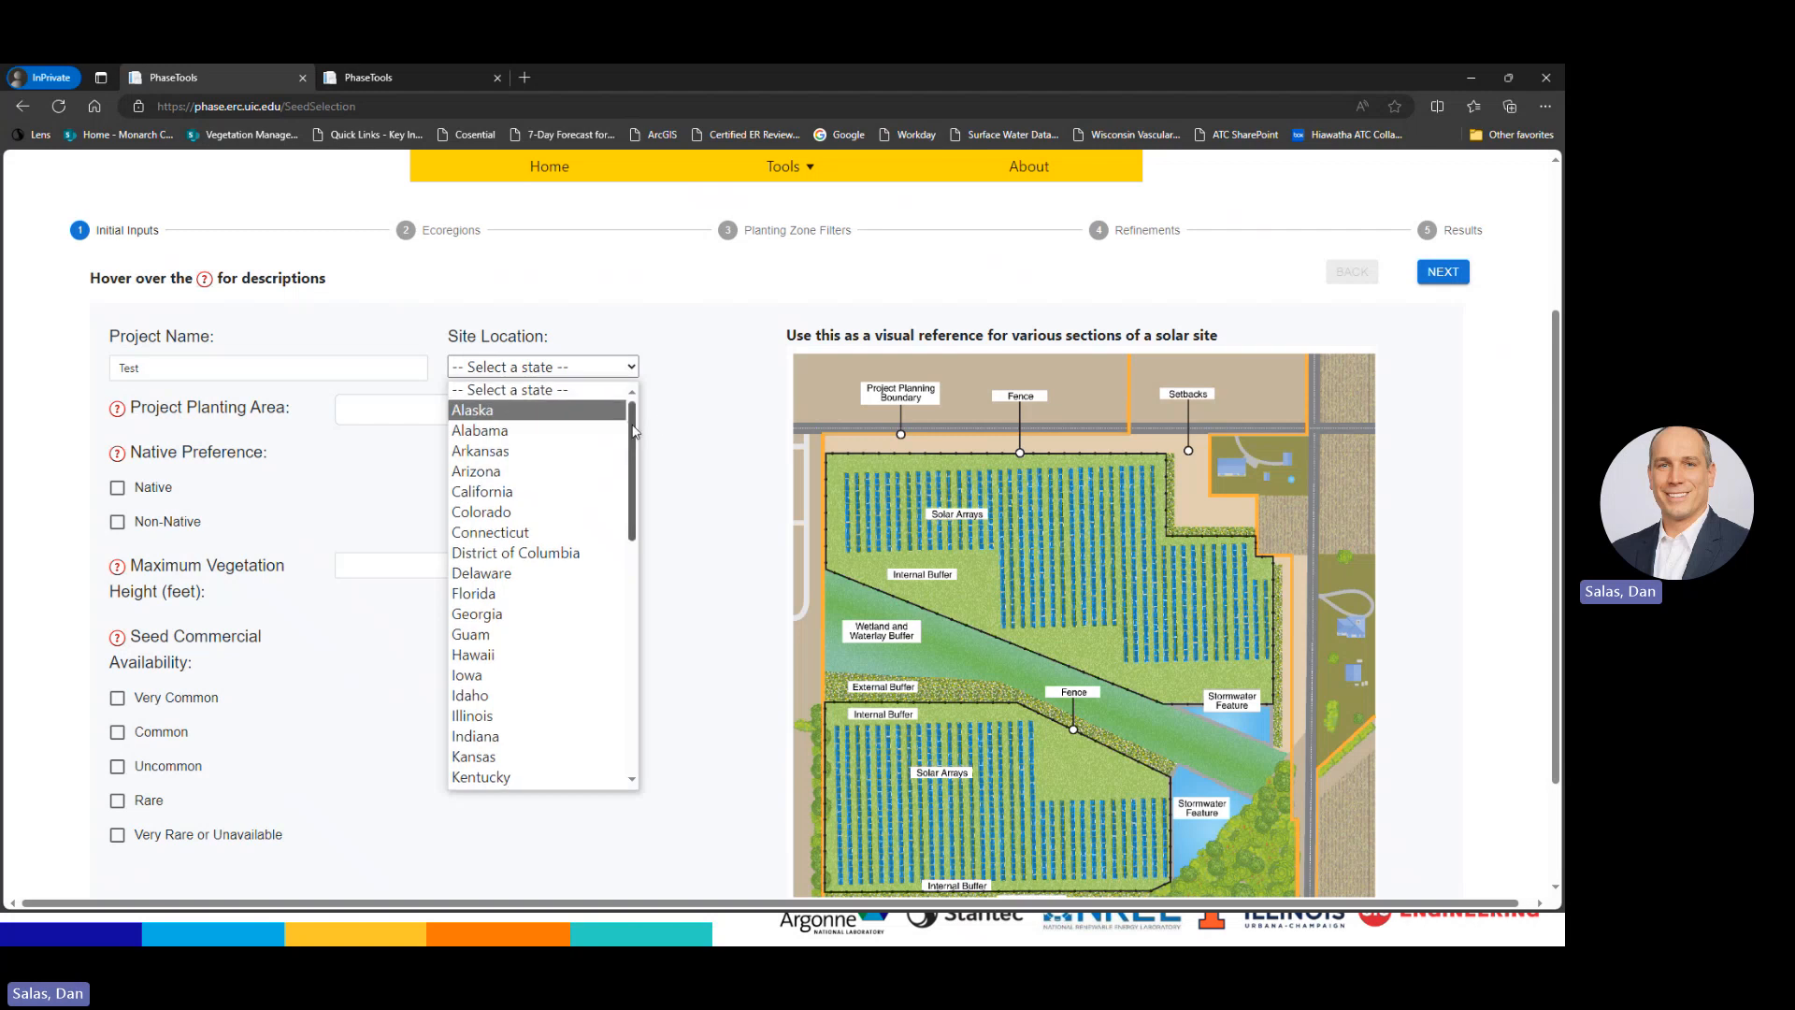
pyautogui.moveTo(625, 431); pyautogui.dragTo(626, 602)
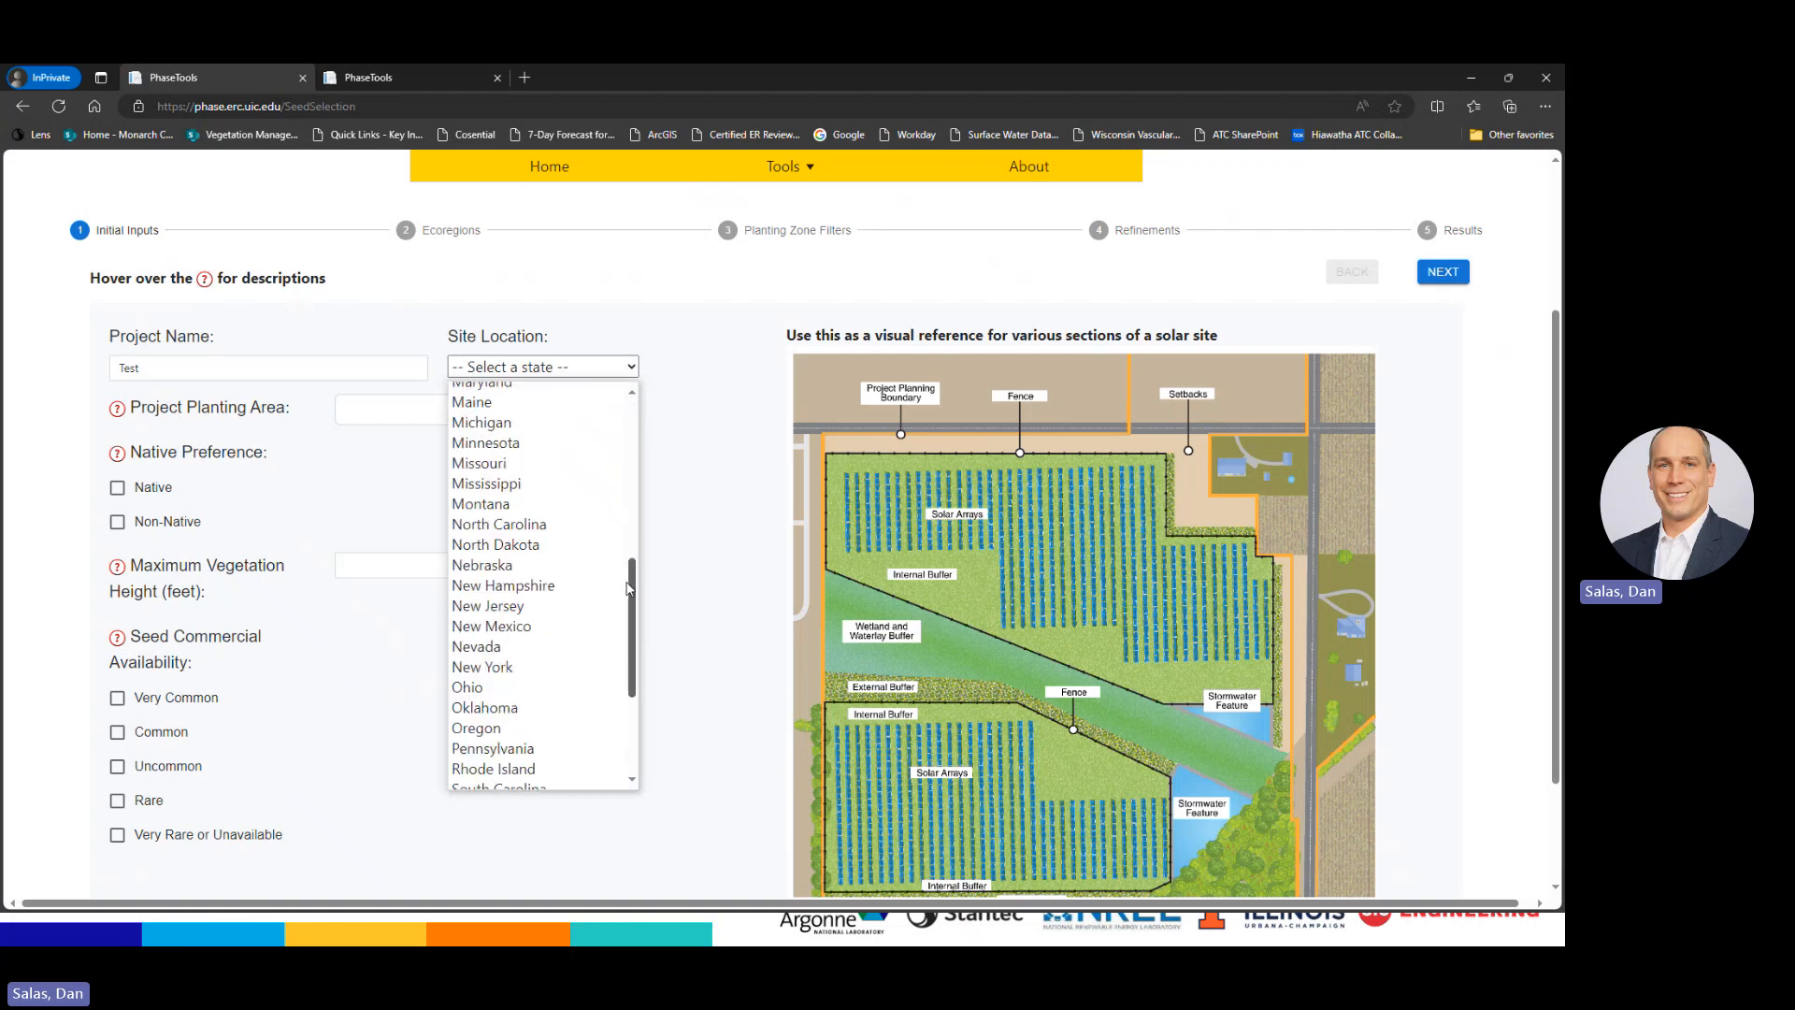
pyautogui.click(474, 647)
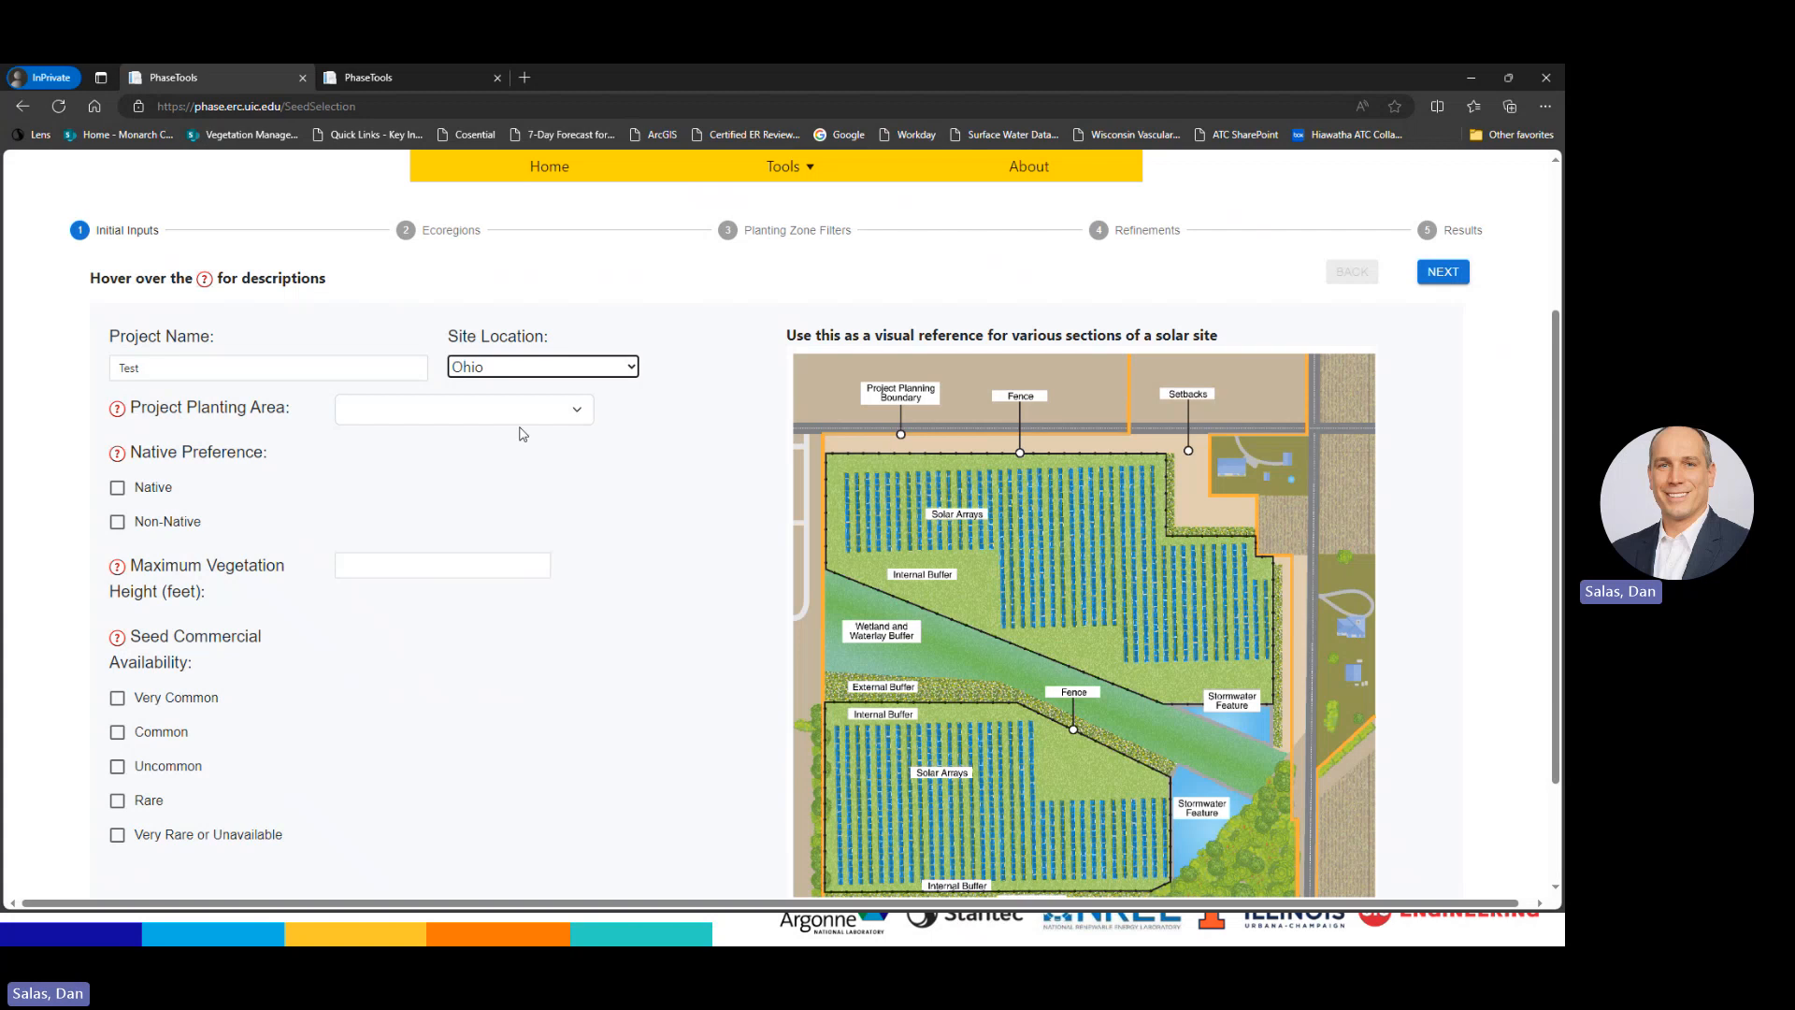
# Choose Buffer Lands as the project planting area
pyautogui.moveTo(172, 415)
pyautogui.click(405, 413)
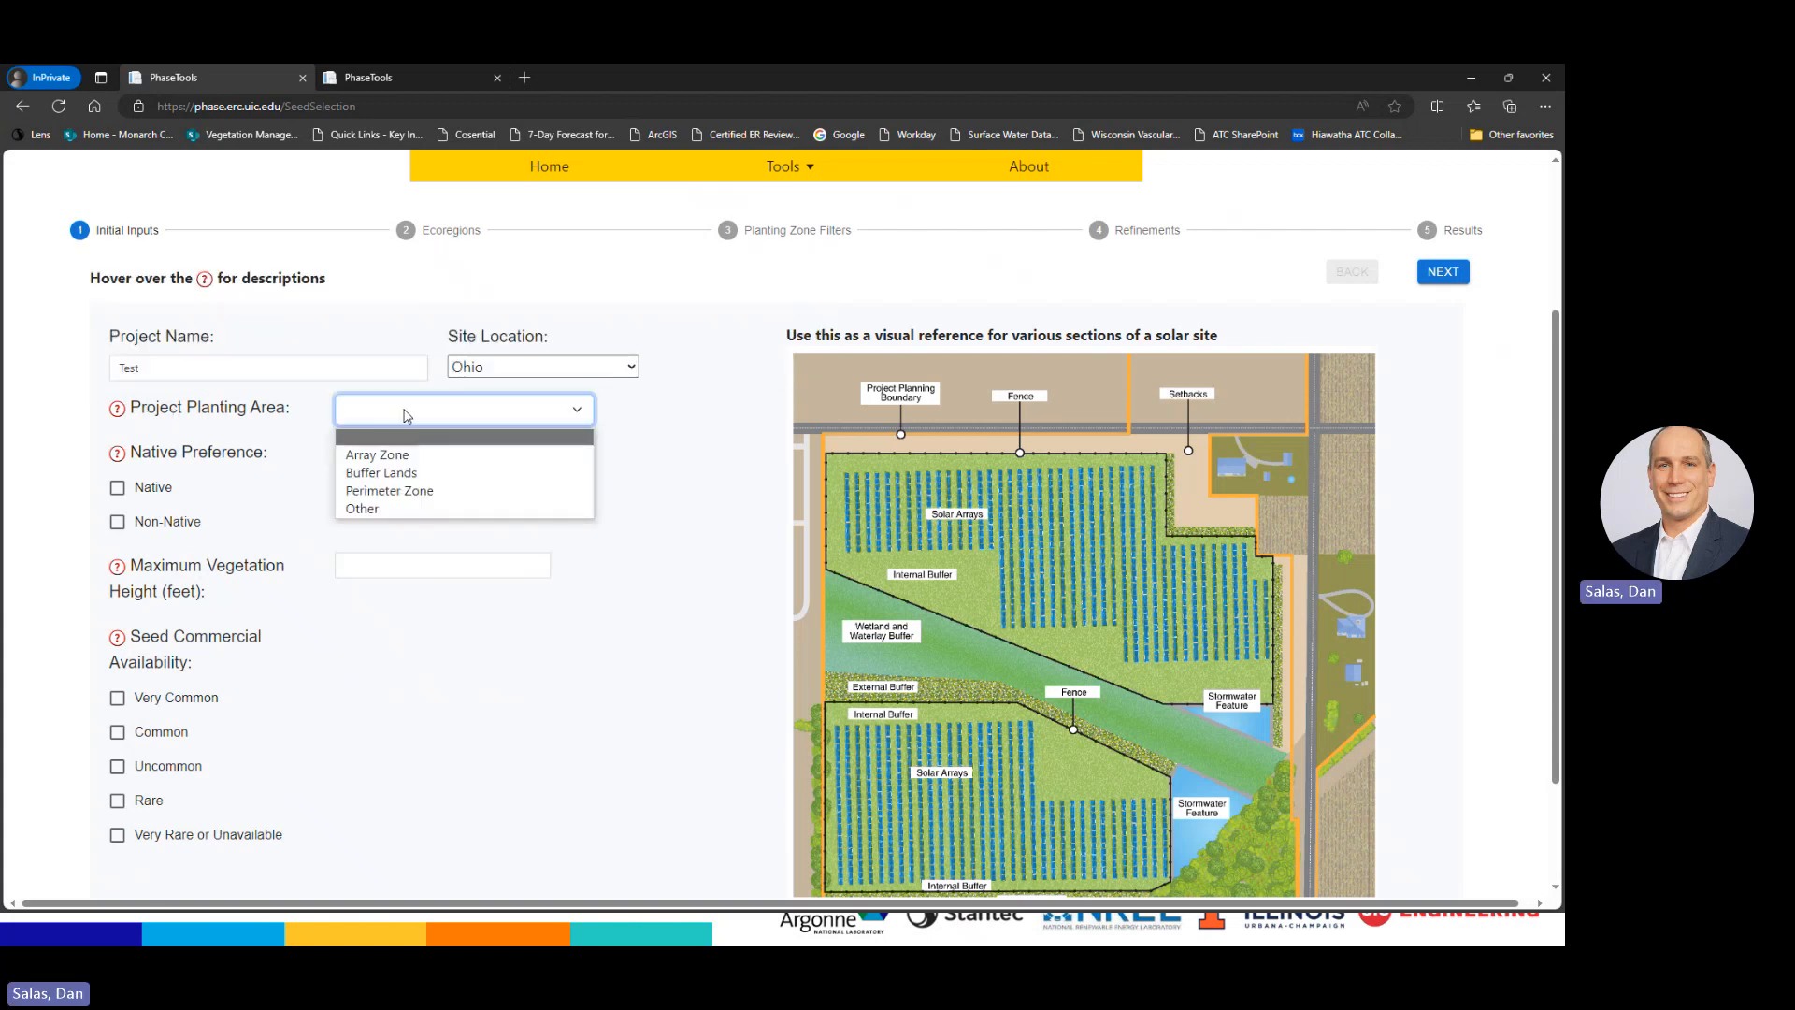
pyautogui.click(439, 477)
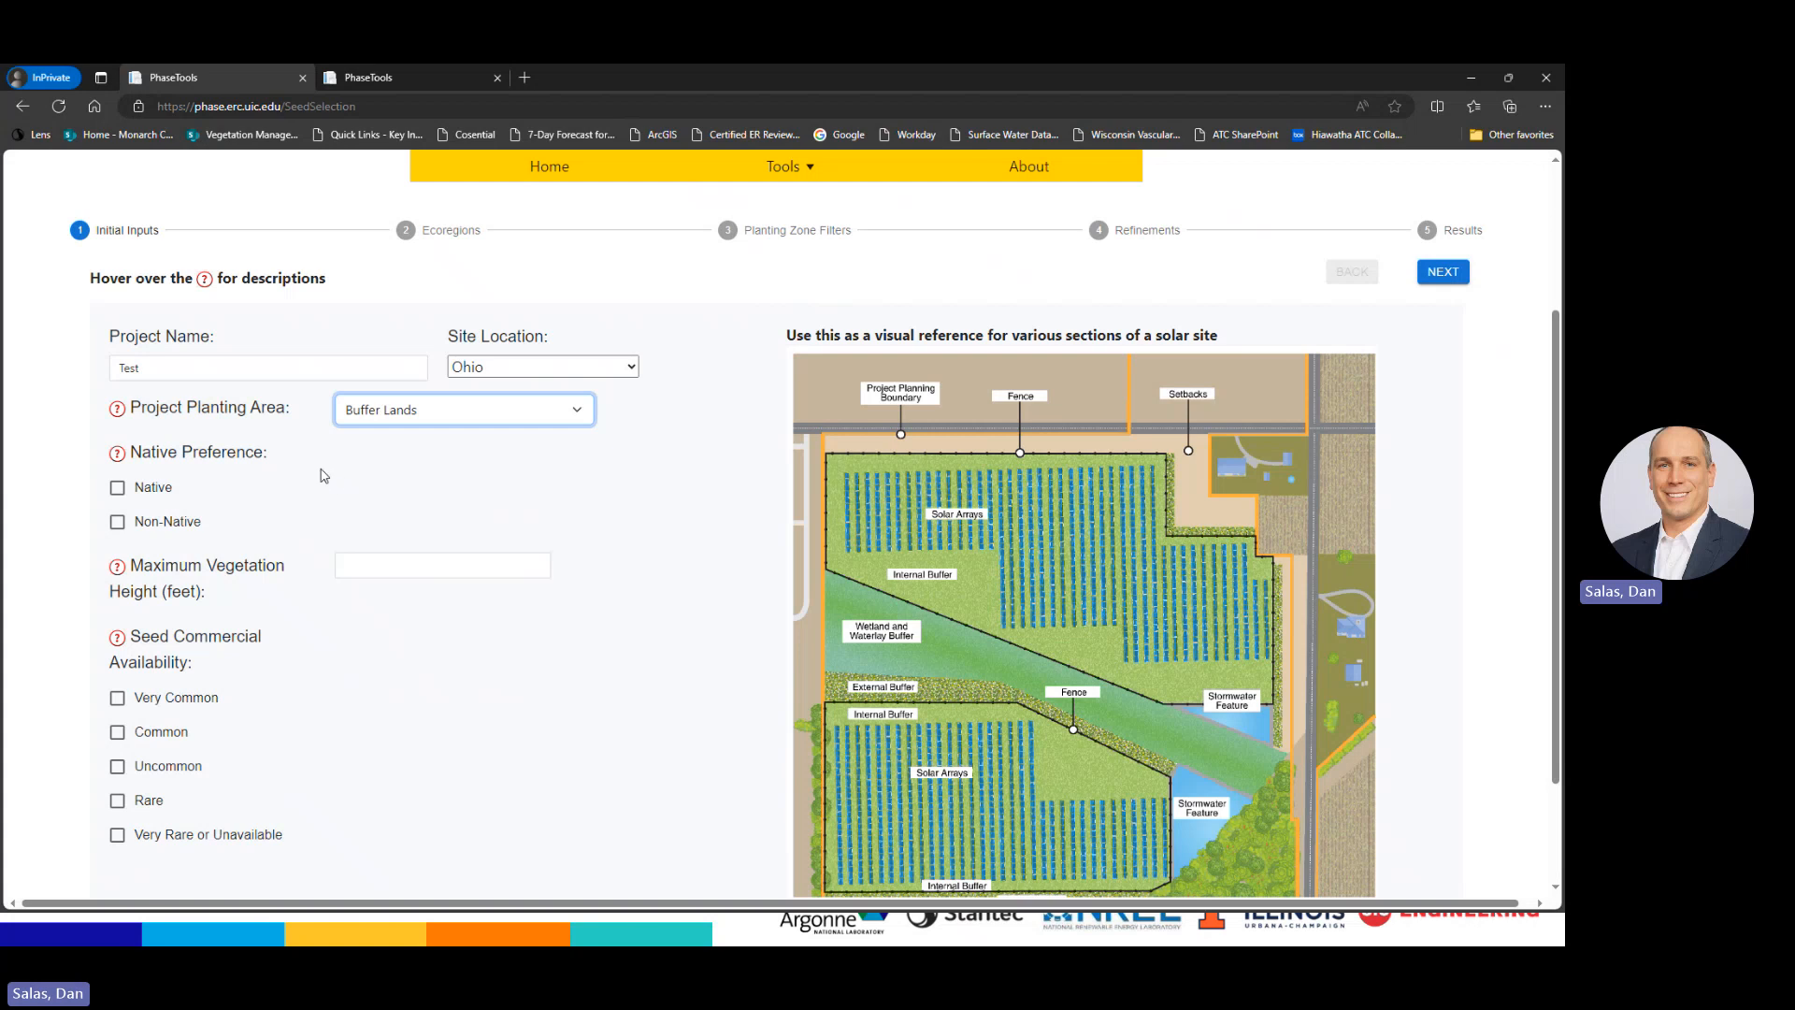
pyautogui.moveTo(118, 455)
pyautogui.moveTo(118, 567)
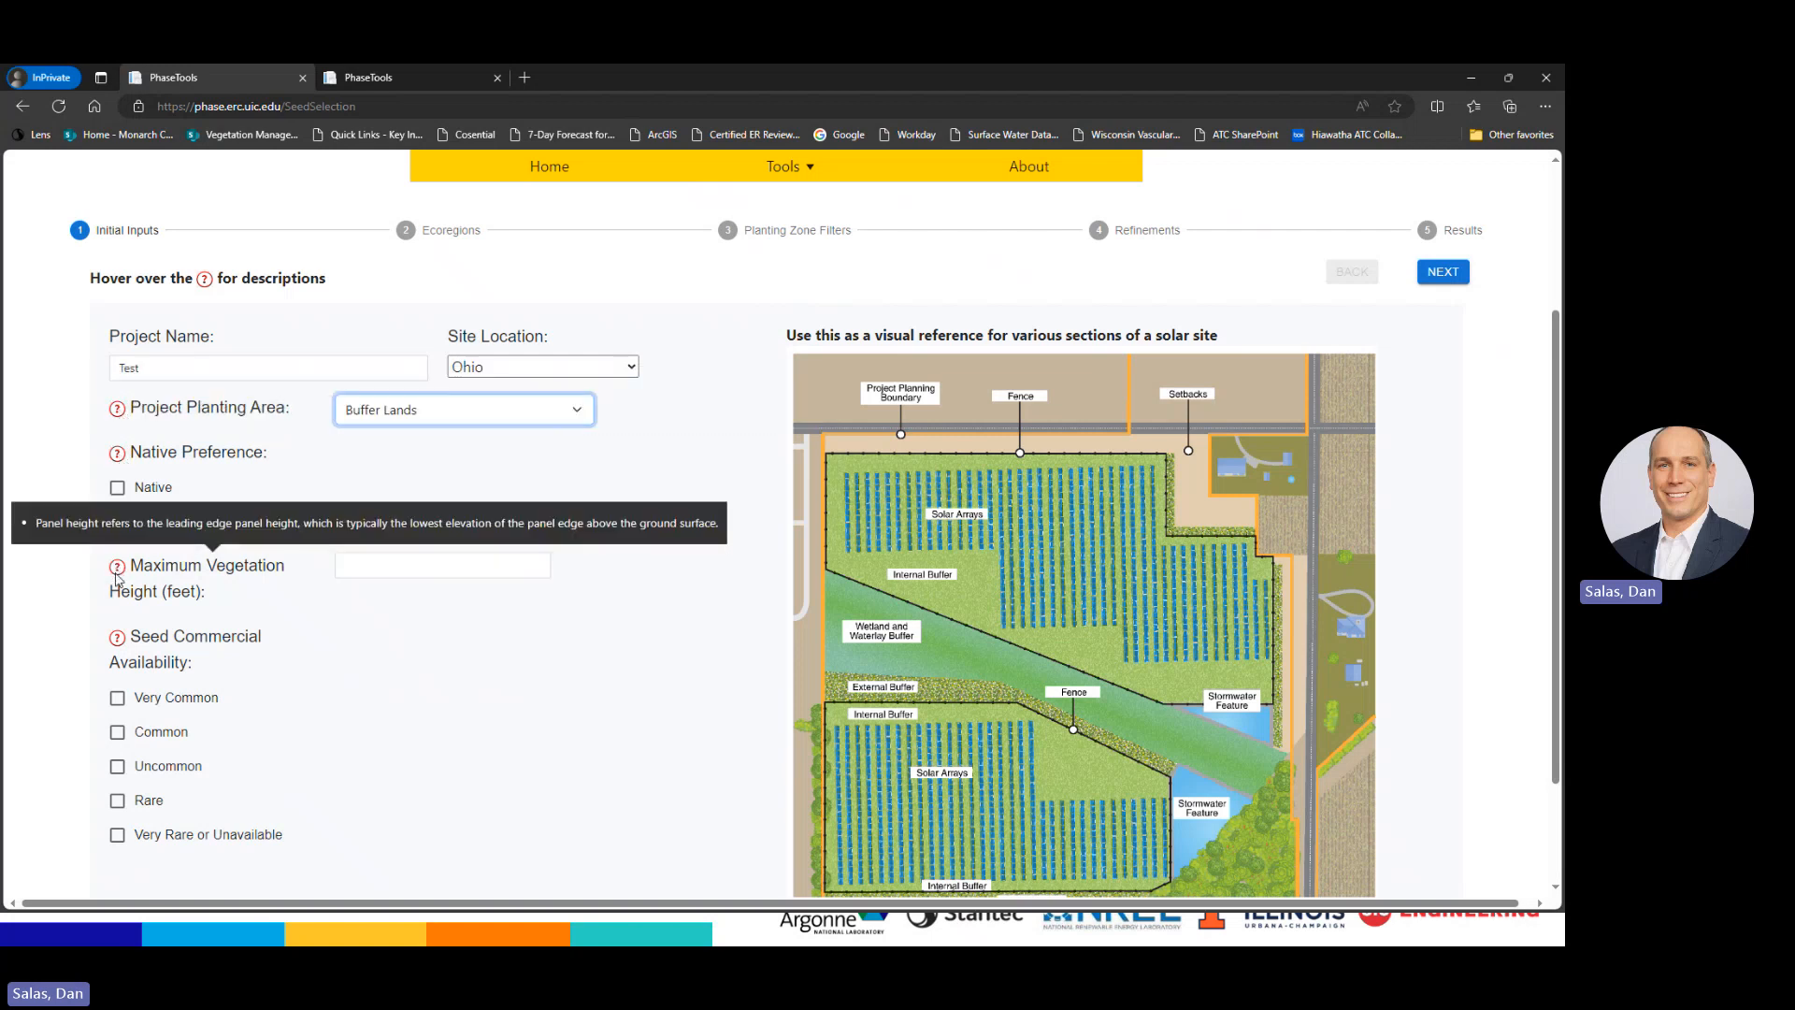
pyautogui.moveTo(117, 638)
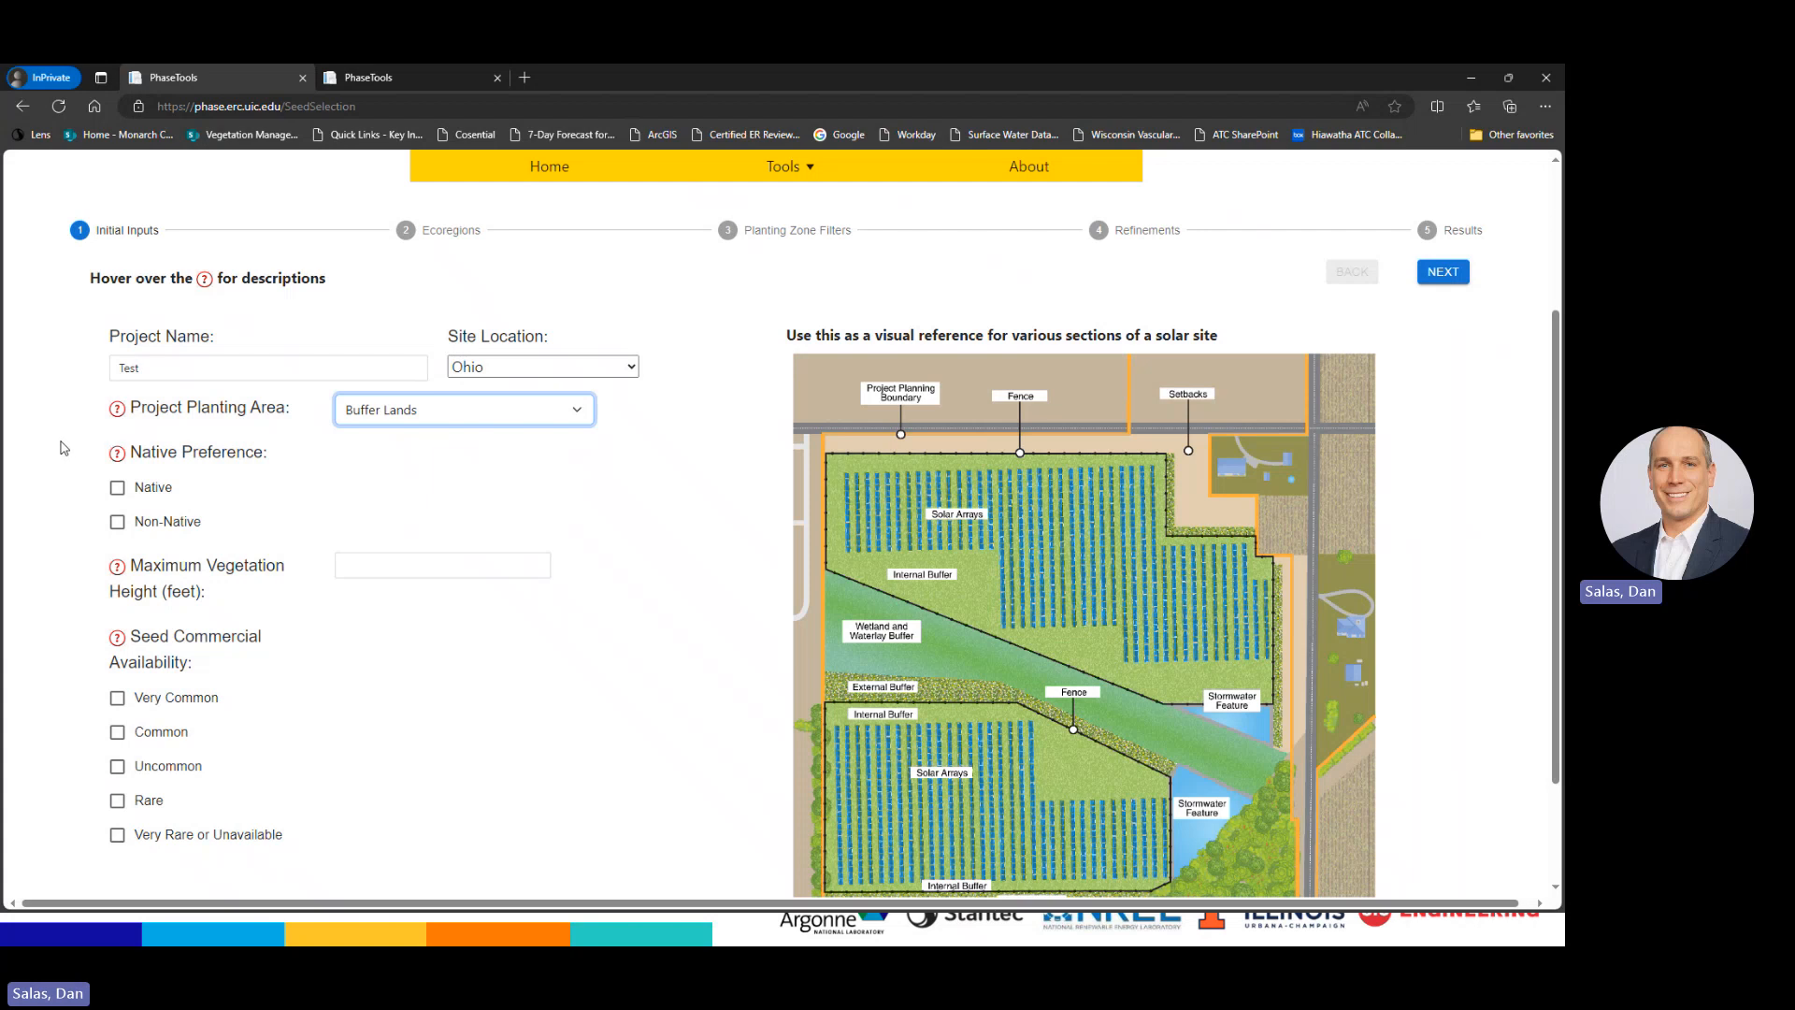
# Include native and non-native species and set the maximum vegetation height to 6 feet
pyautogui.click(117, 487)
pyautogui.click(117, 522)
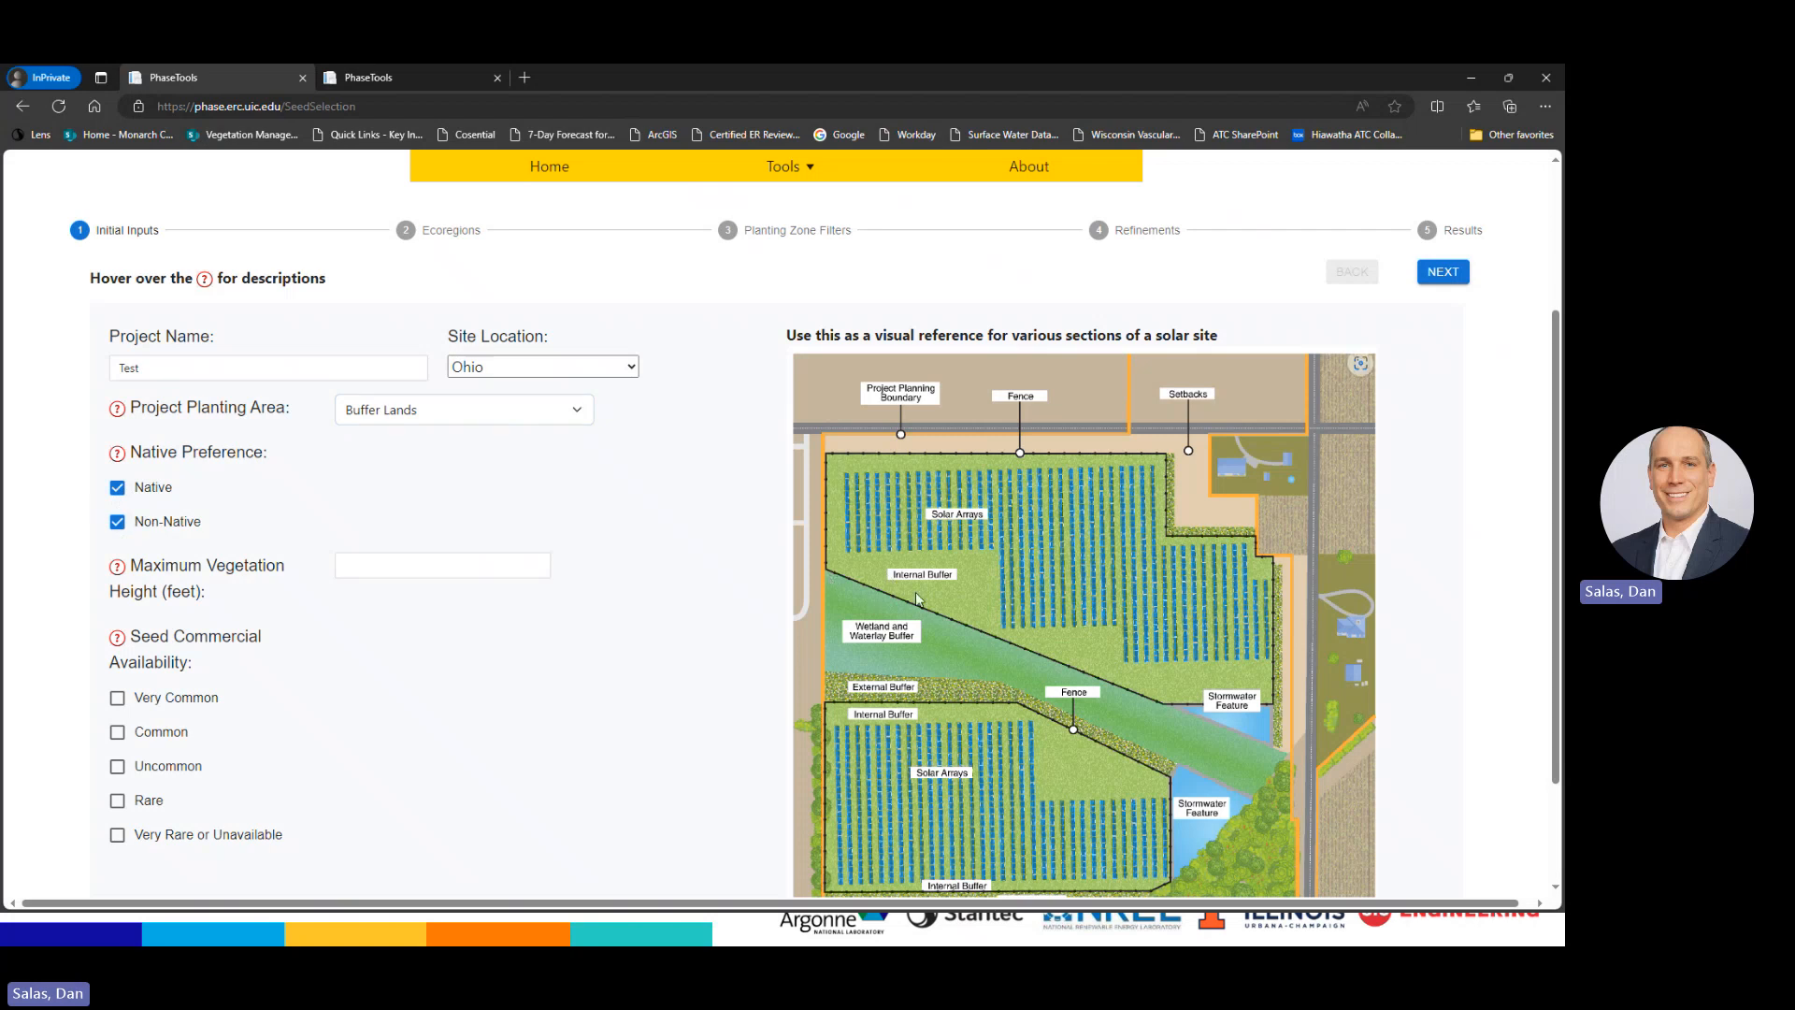
pyautogui.click(545, 568)
pyautogui.click(416, 561)
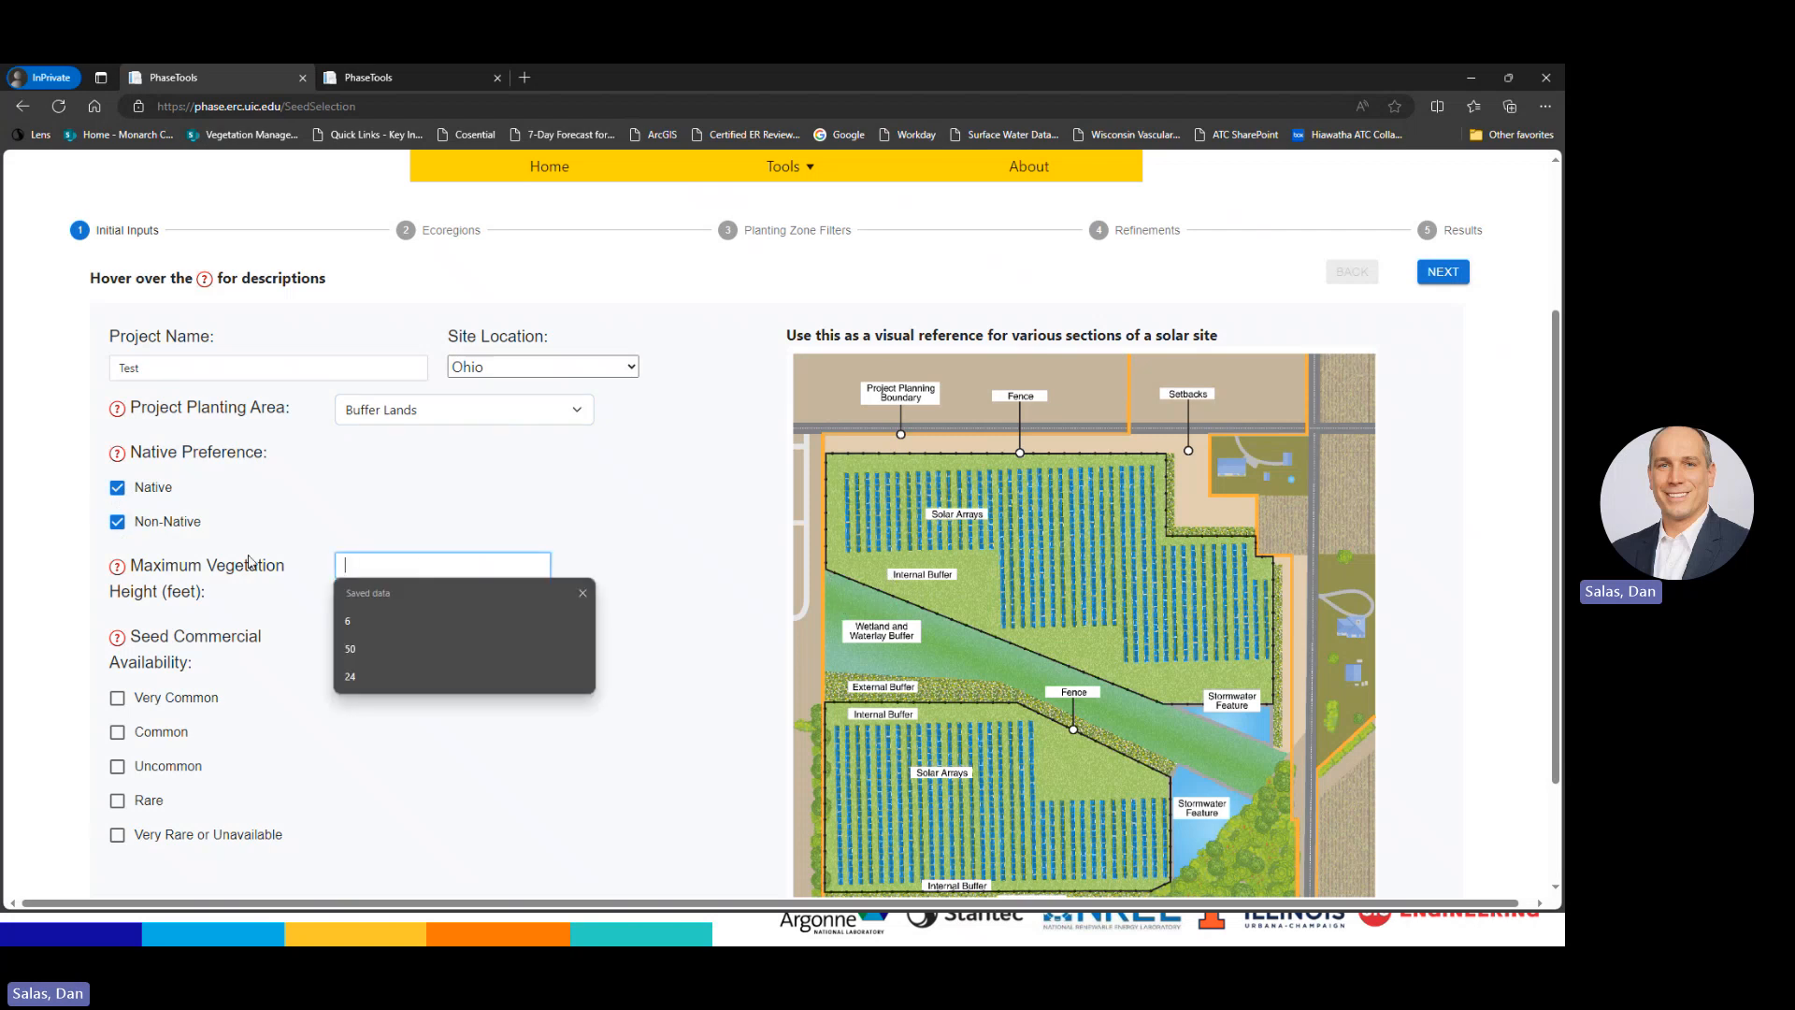
pyautogui.moveTo(193, 570)
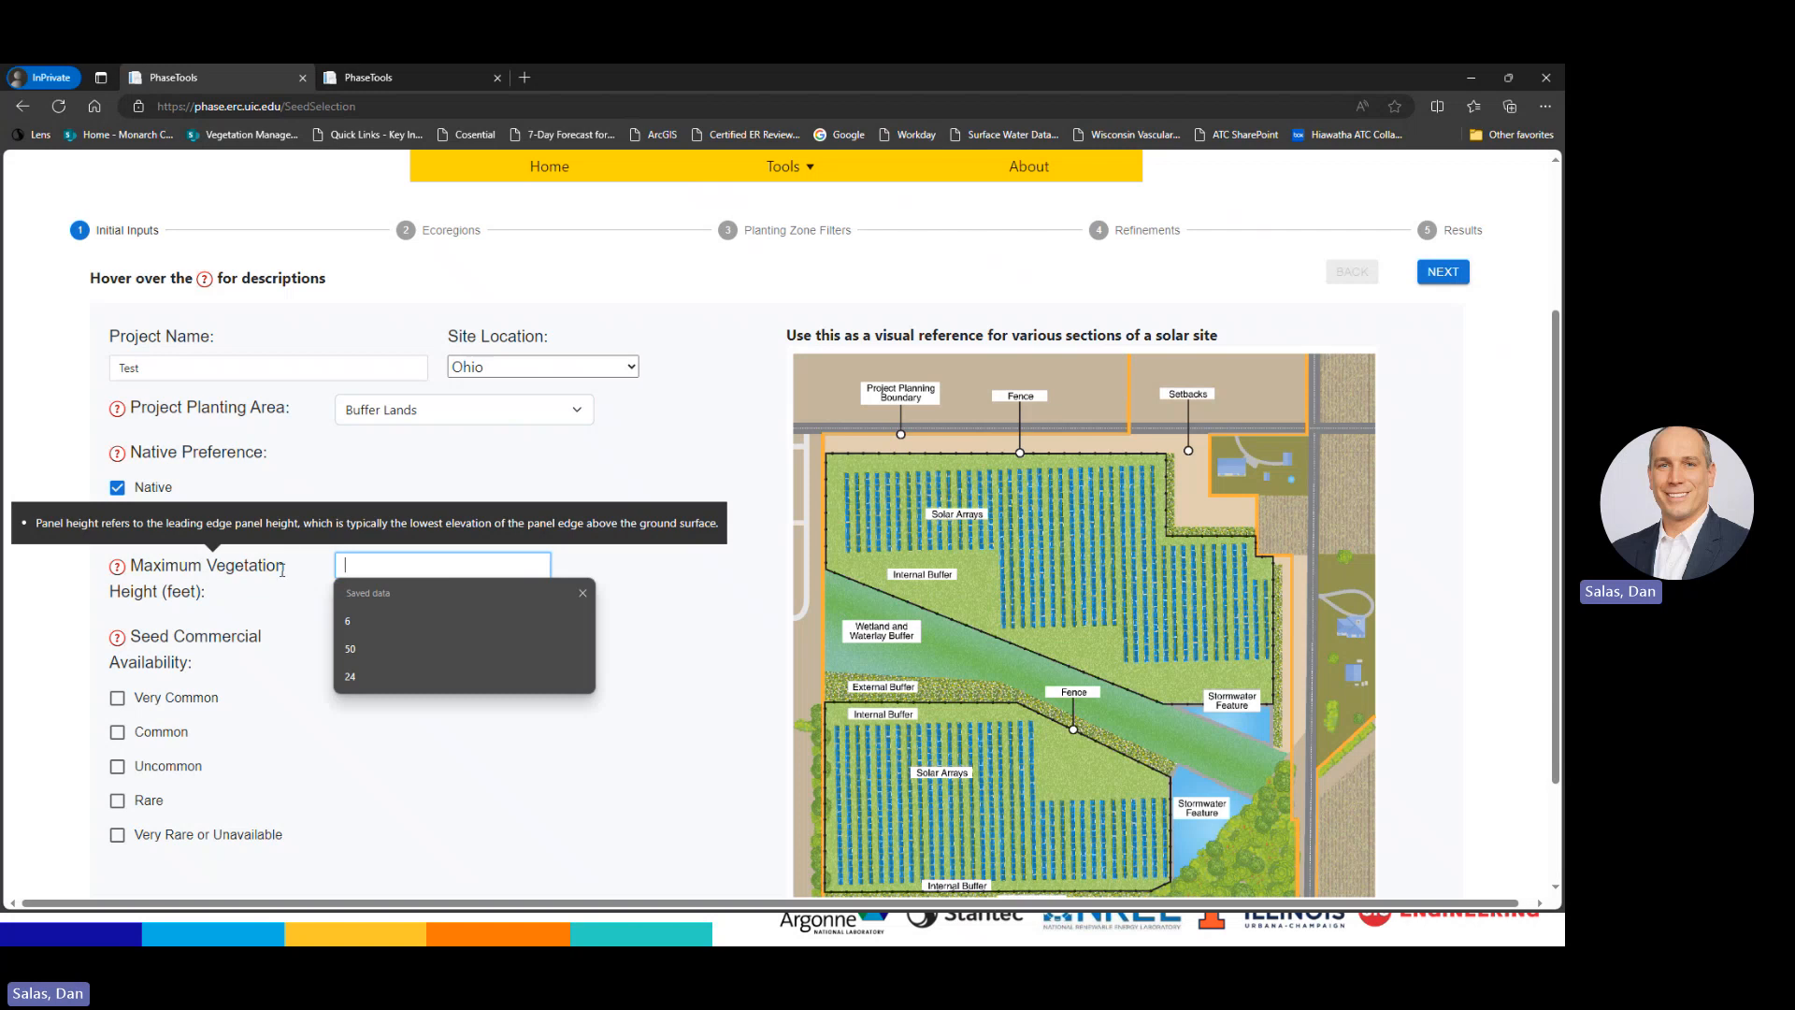
pyautogui.click(390, 621)
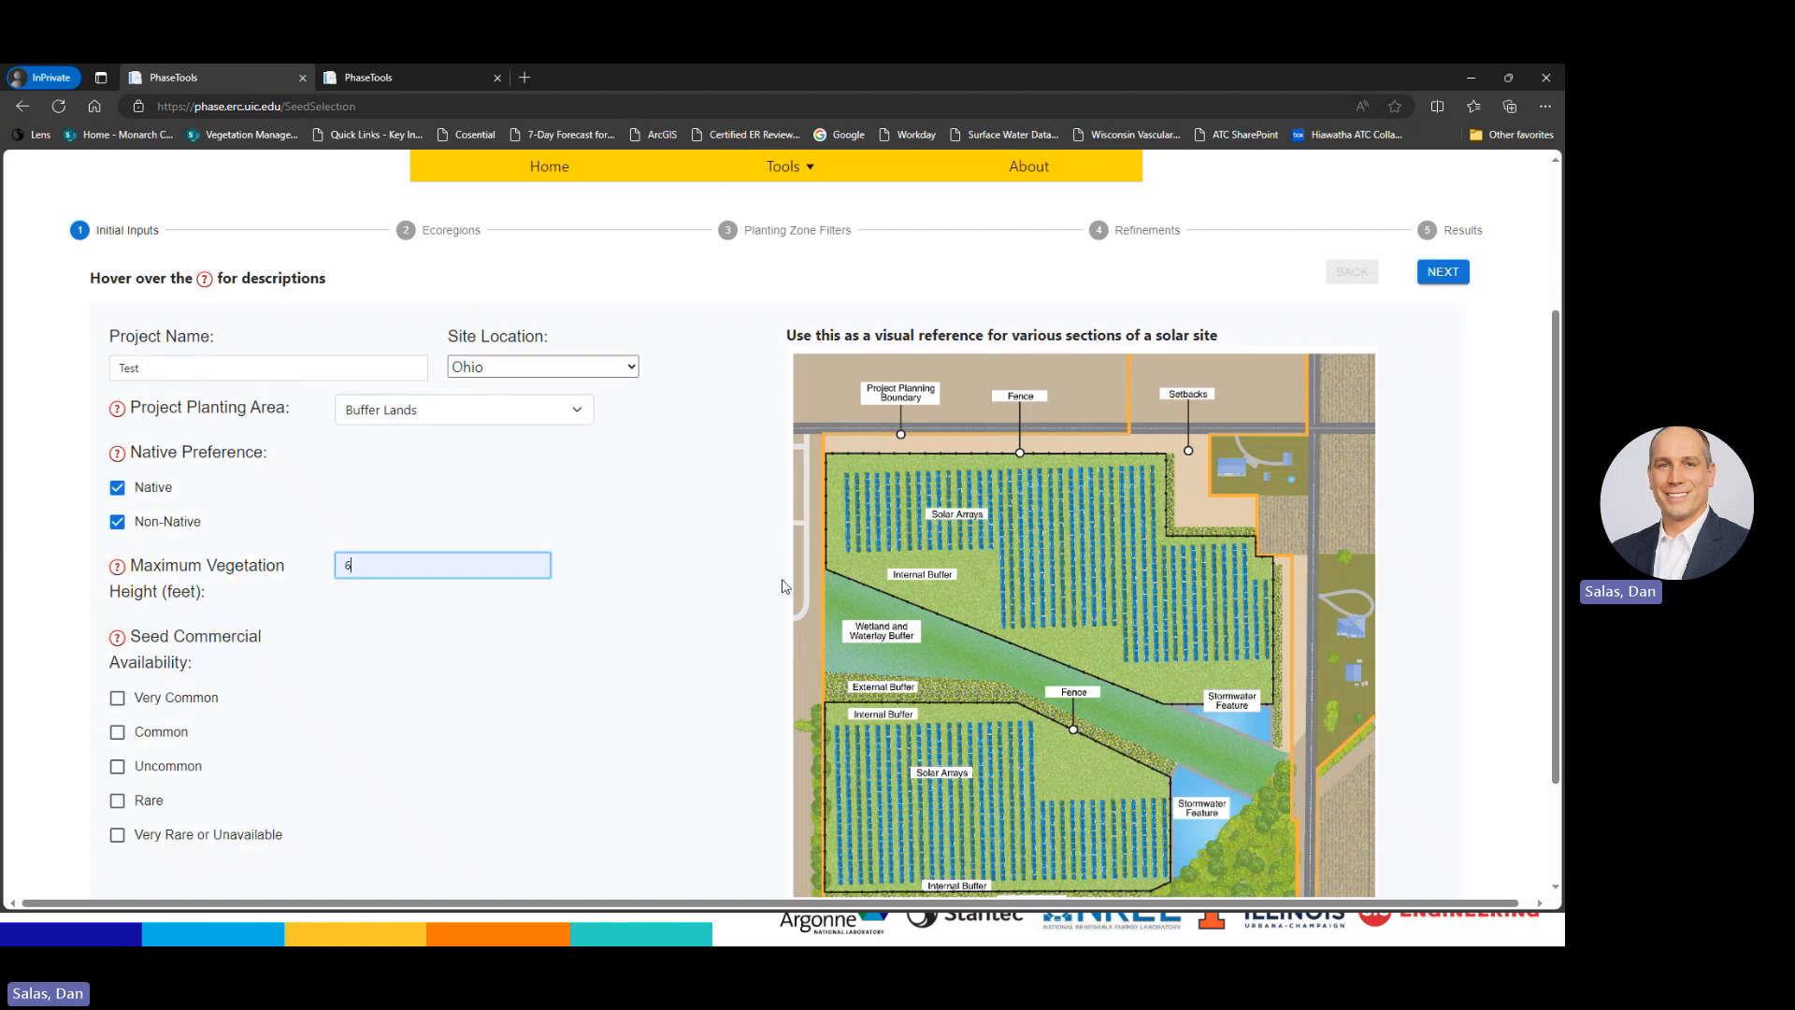
pyautogui.click(343, 665)
# Tick Very Common, Common, Uncommon and Rare seed availability, then scroll back to the top
pyautogui.scroll(-2, 271, 645)
pyautogui.moveTo(235, 506)
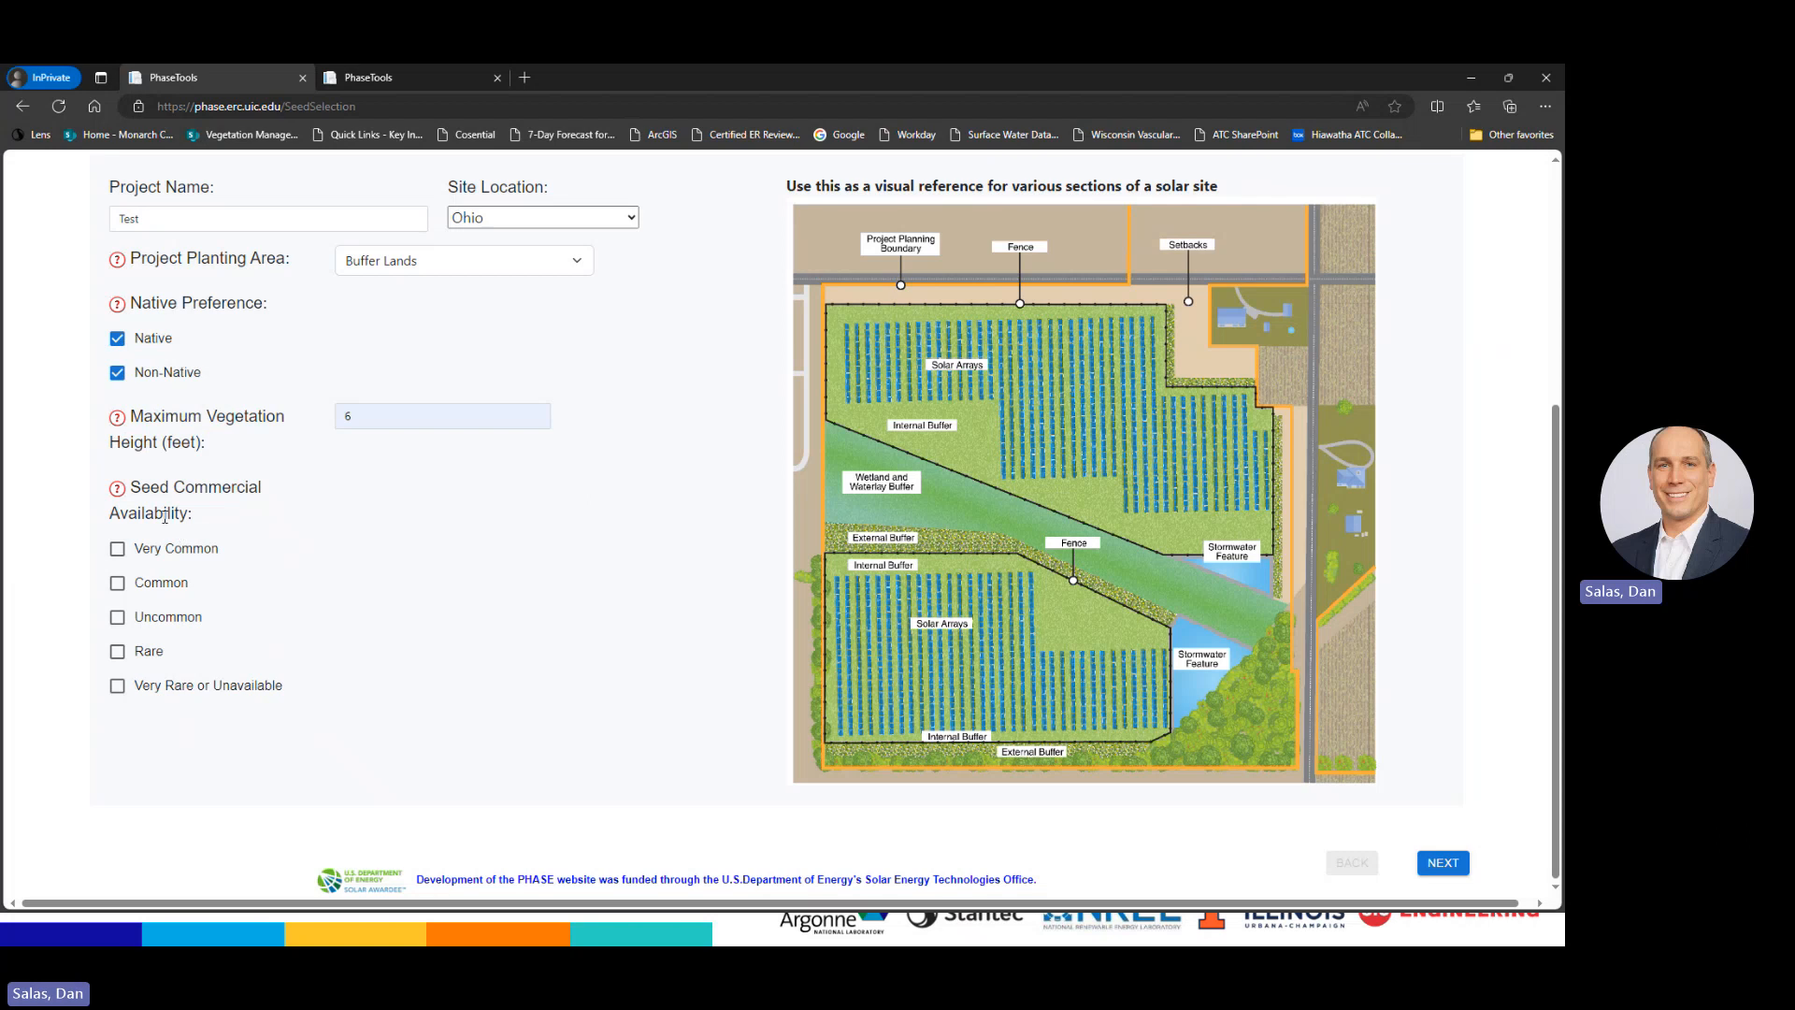
pyautogui.click(117, 549)
pyautogui.click(117, 582)
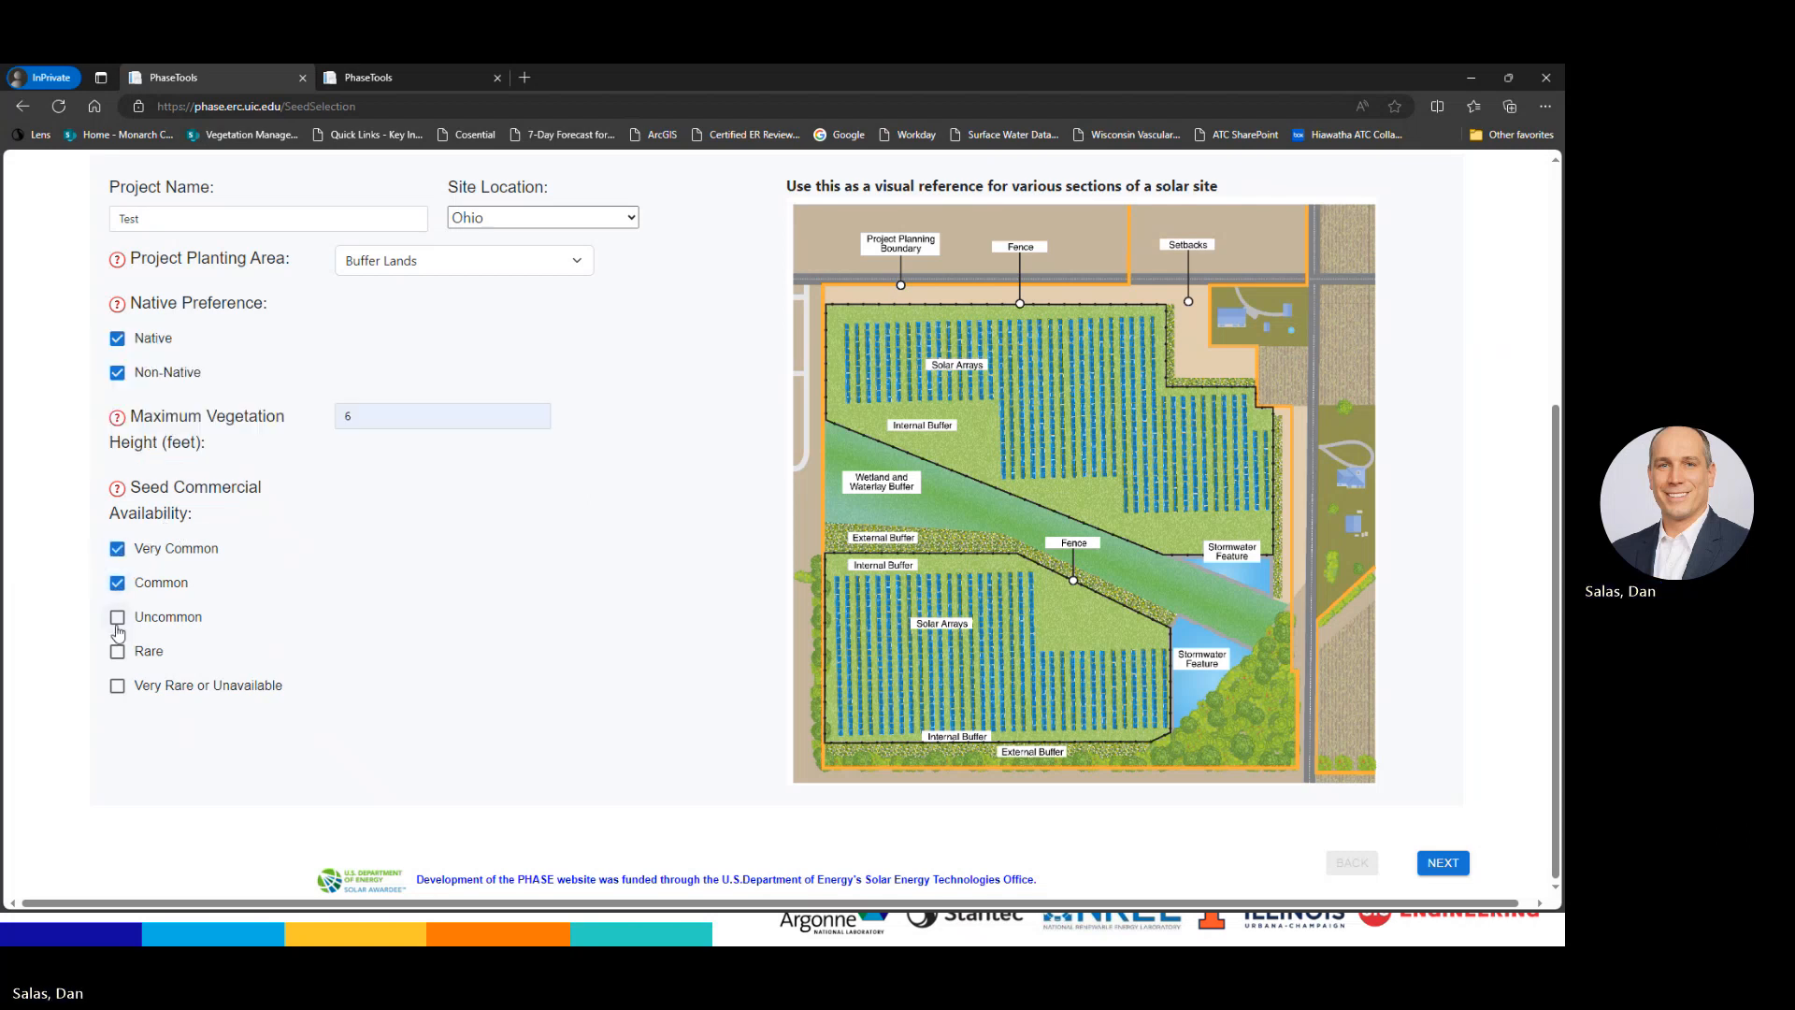
pyautogui.click(117, 618)
pyautogui.click(117, 652)
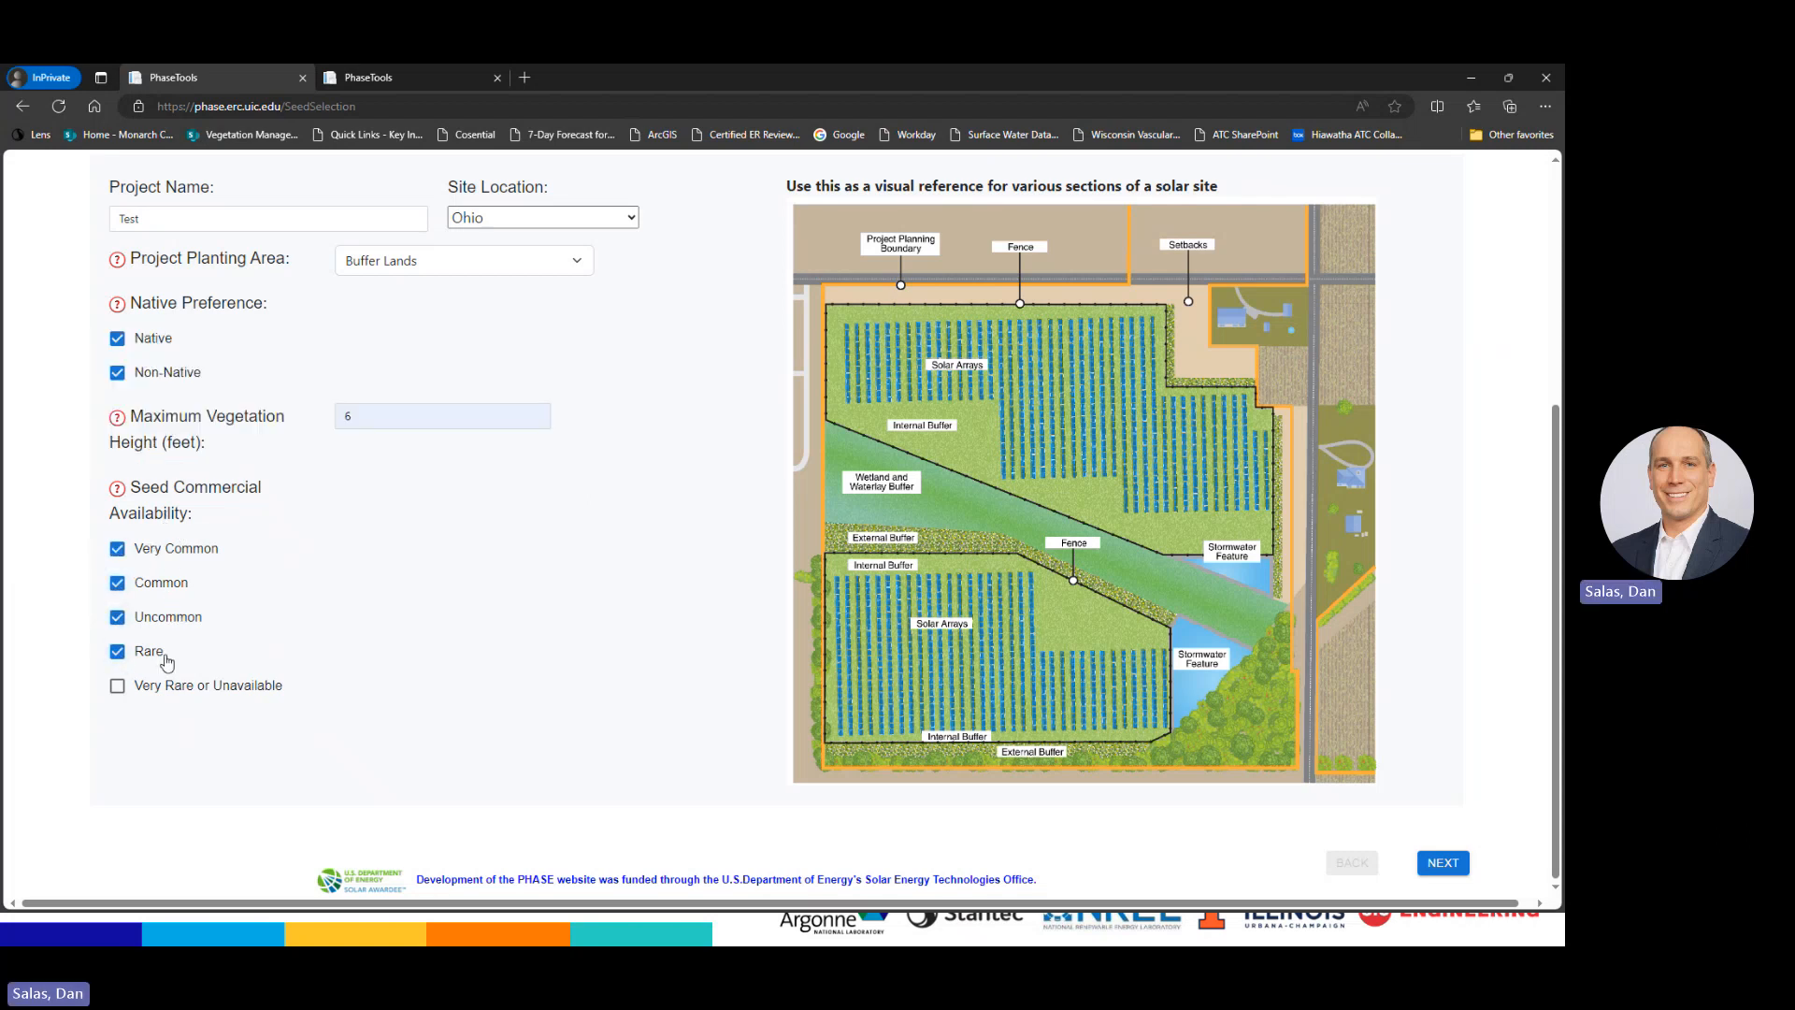
pyautogui.moveTo(117, 500)
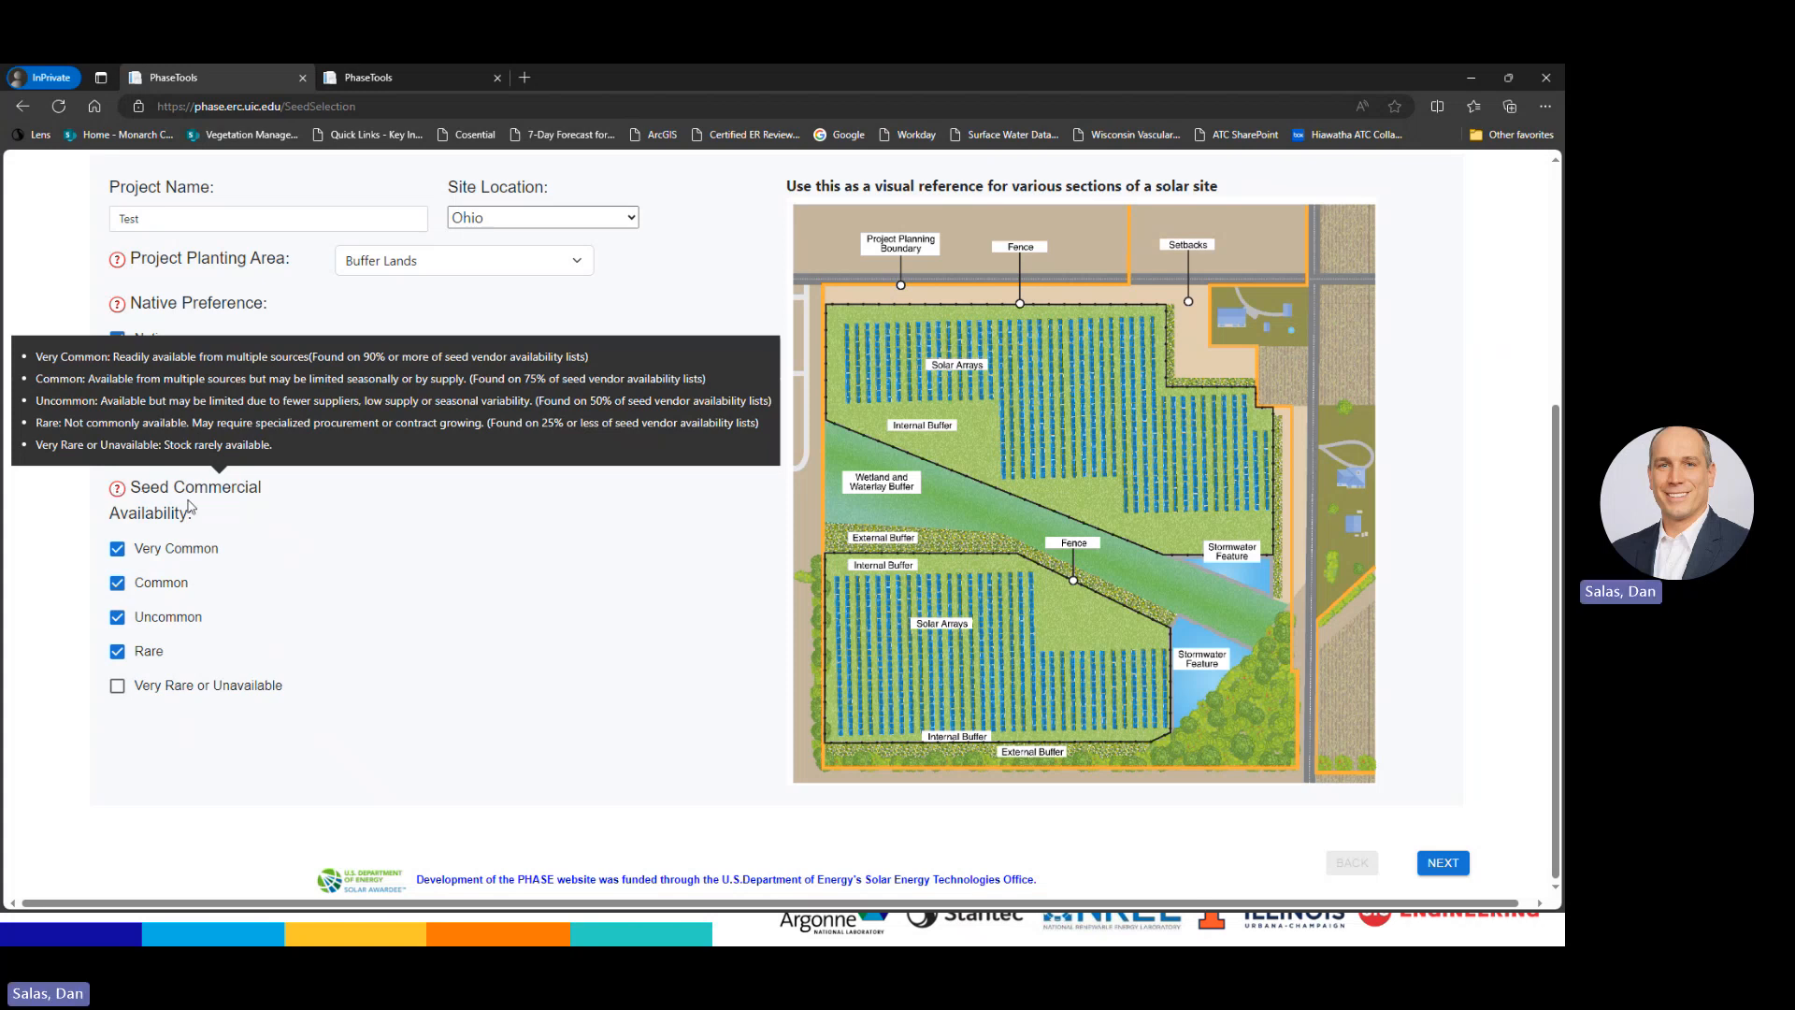
pyautogui.scroll(1, 355, 580)
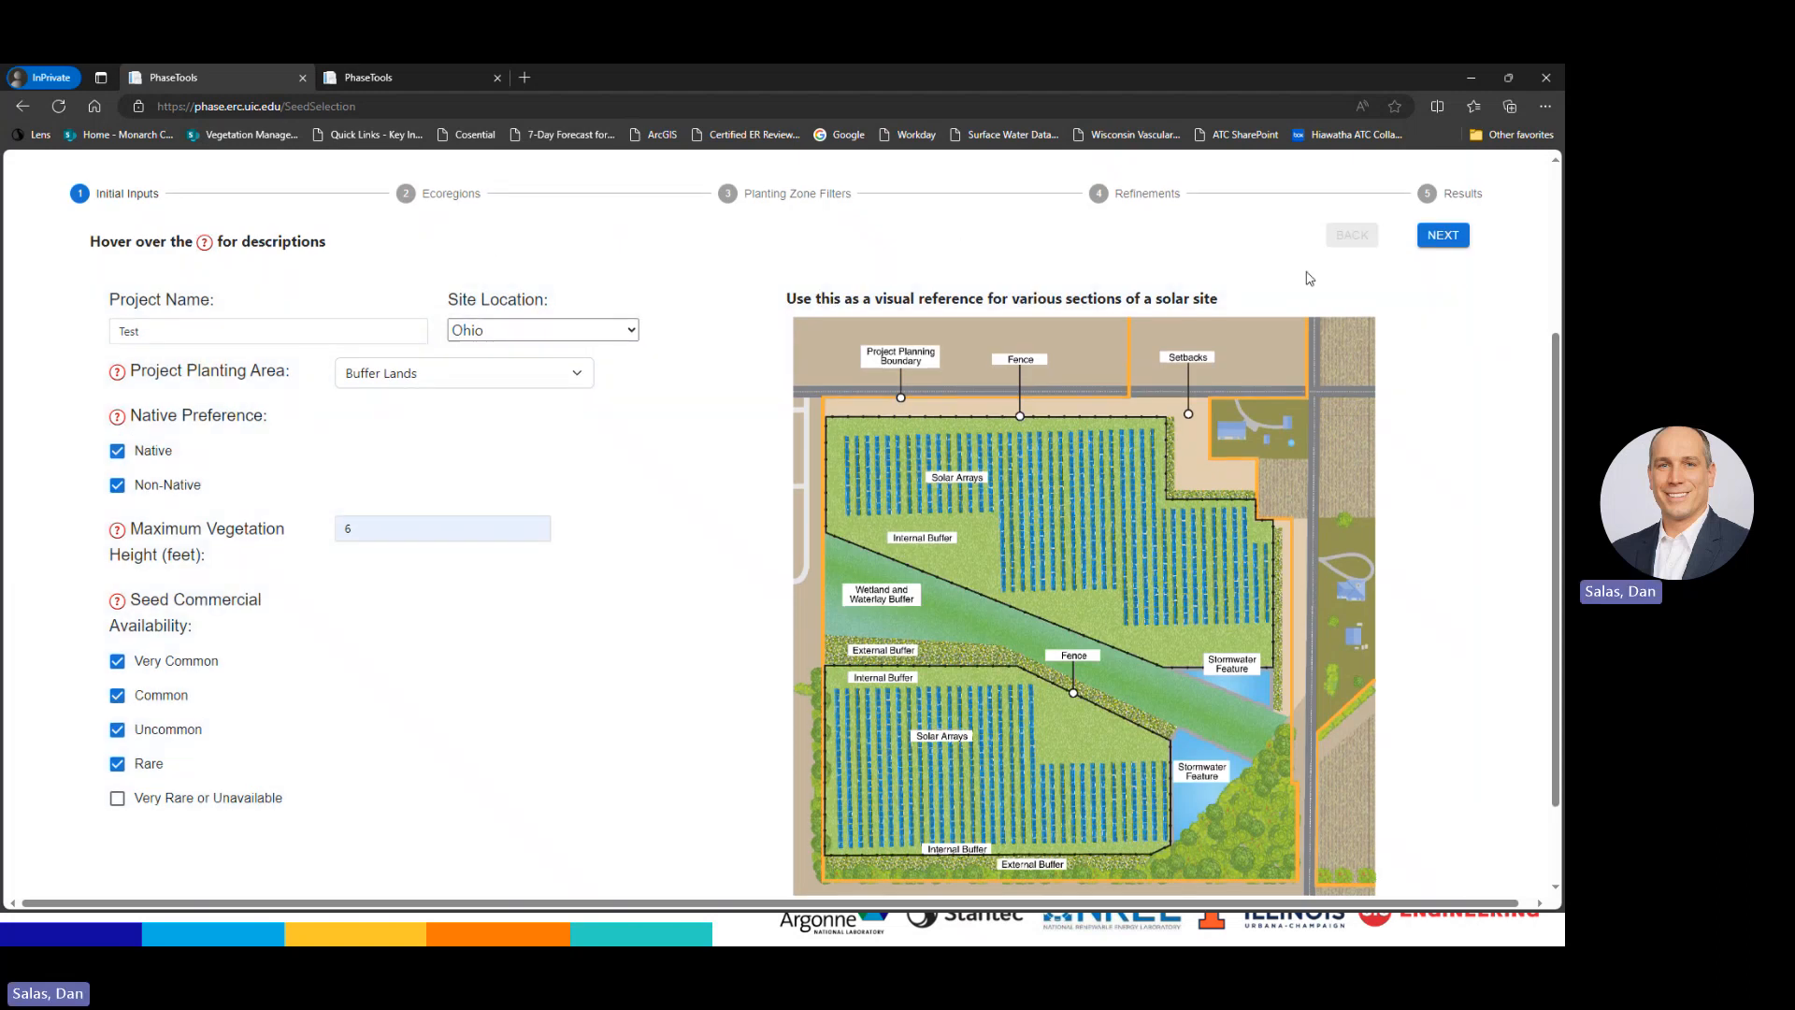
# Go to the Ecoregions step, zoom the map to Ohio/Indiana, and select region 61
pyautogui.click(1440, 236)
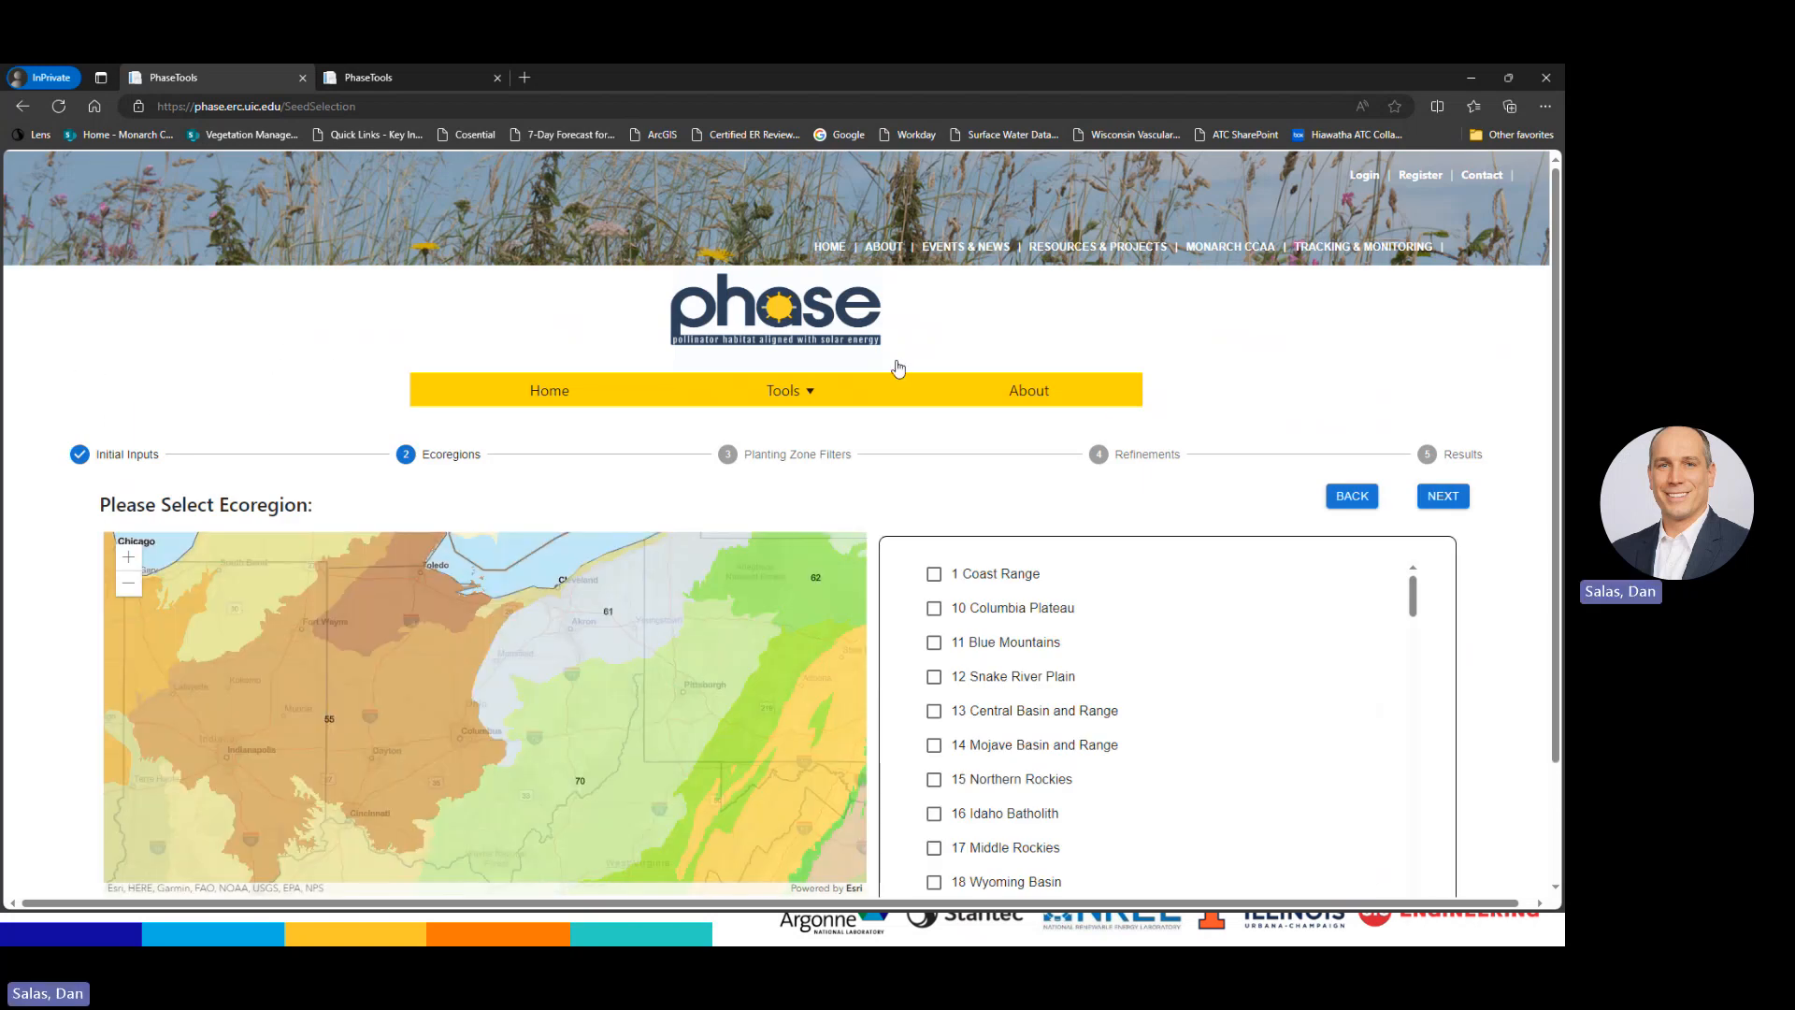
pyautogui.scroll(-2, 1365, 366)
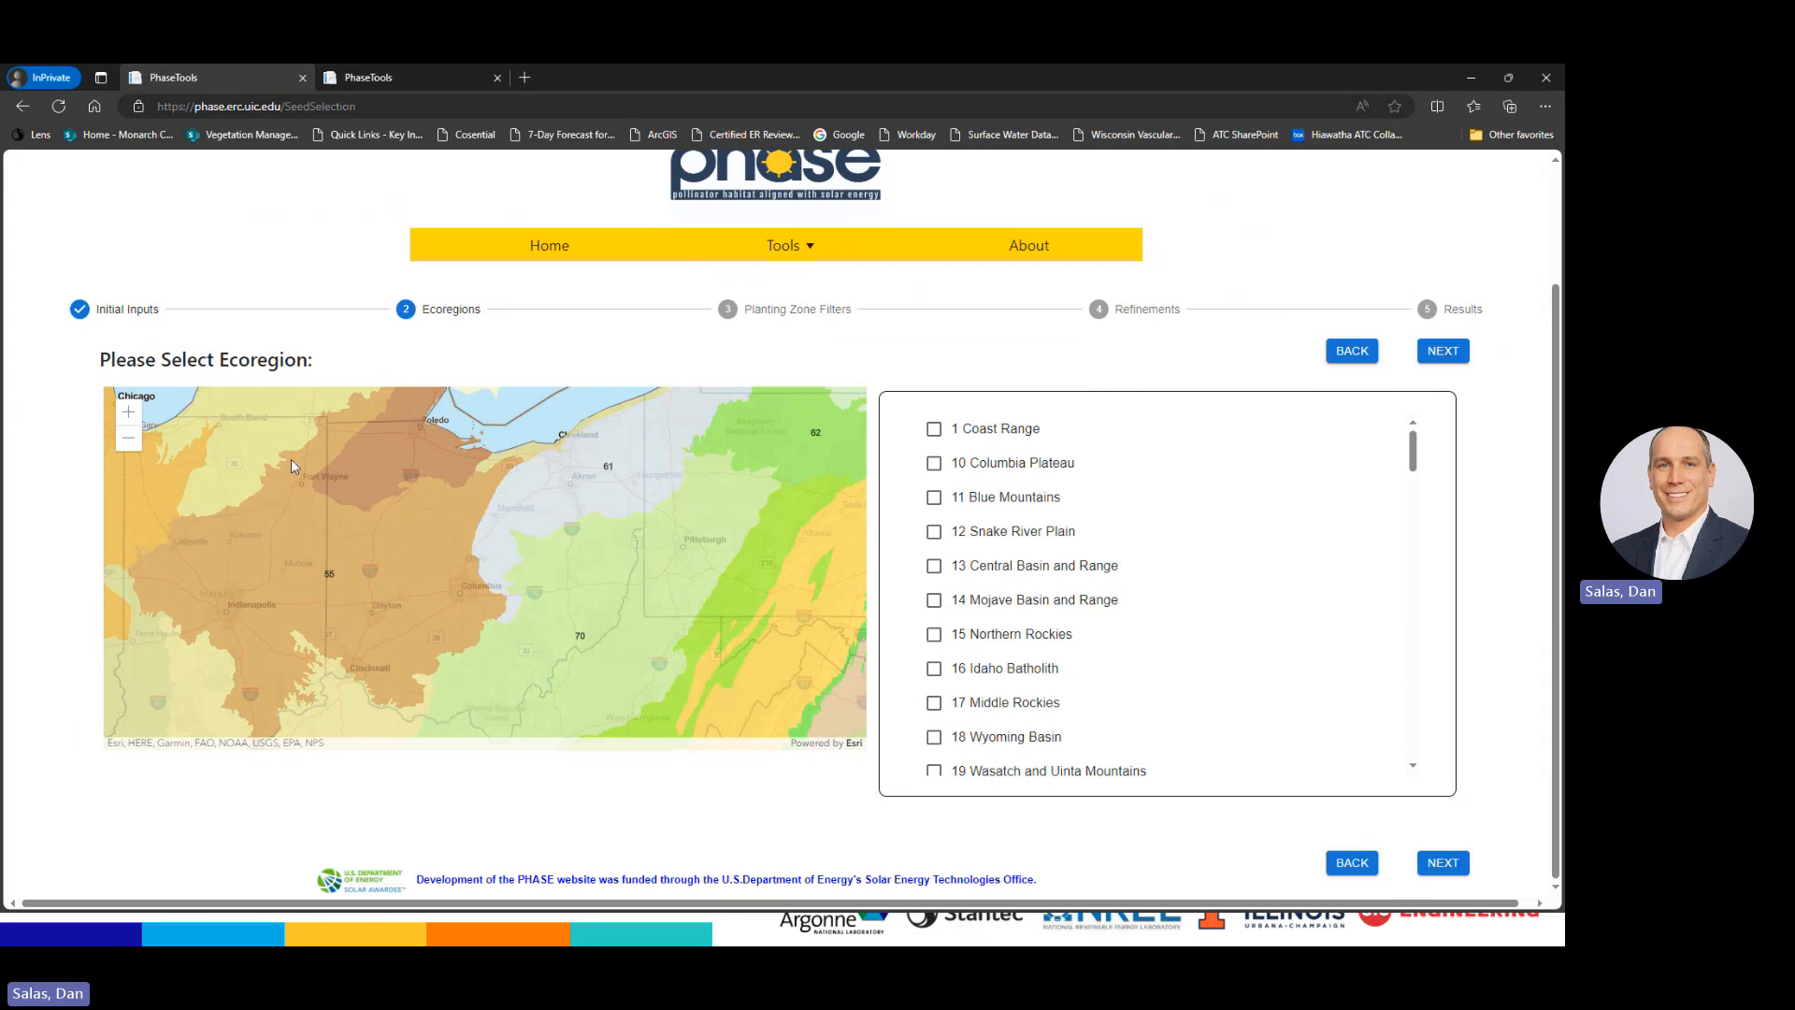
pyautogui.click(128, 438)
pyautogui.click(128, 437)
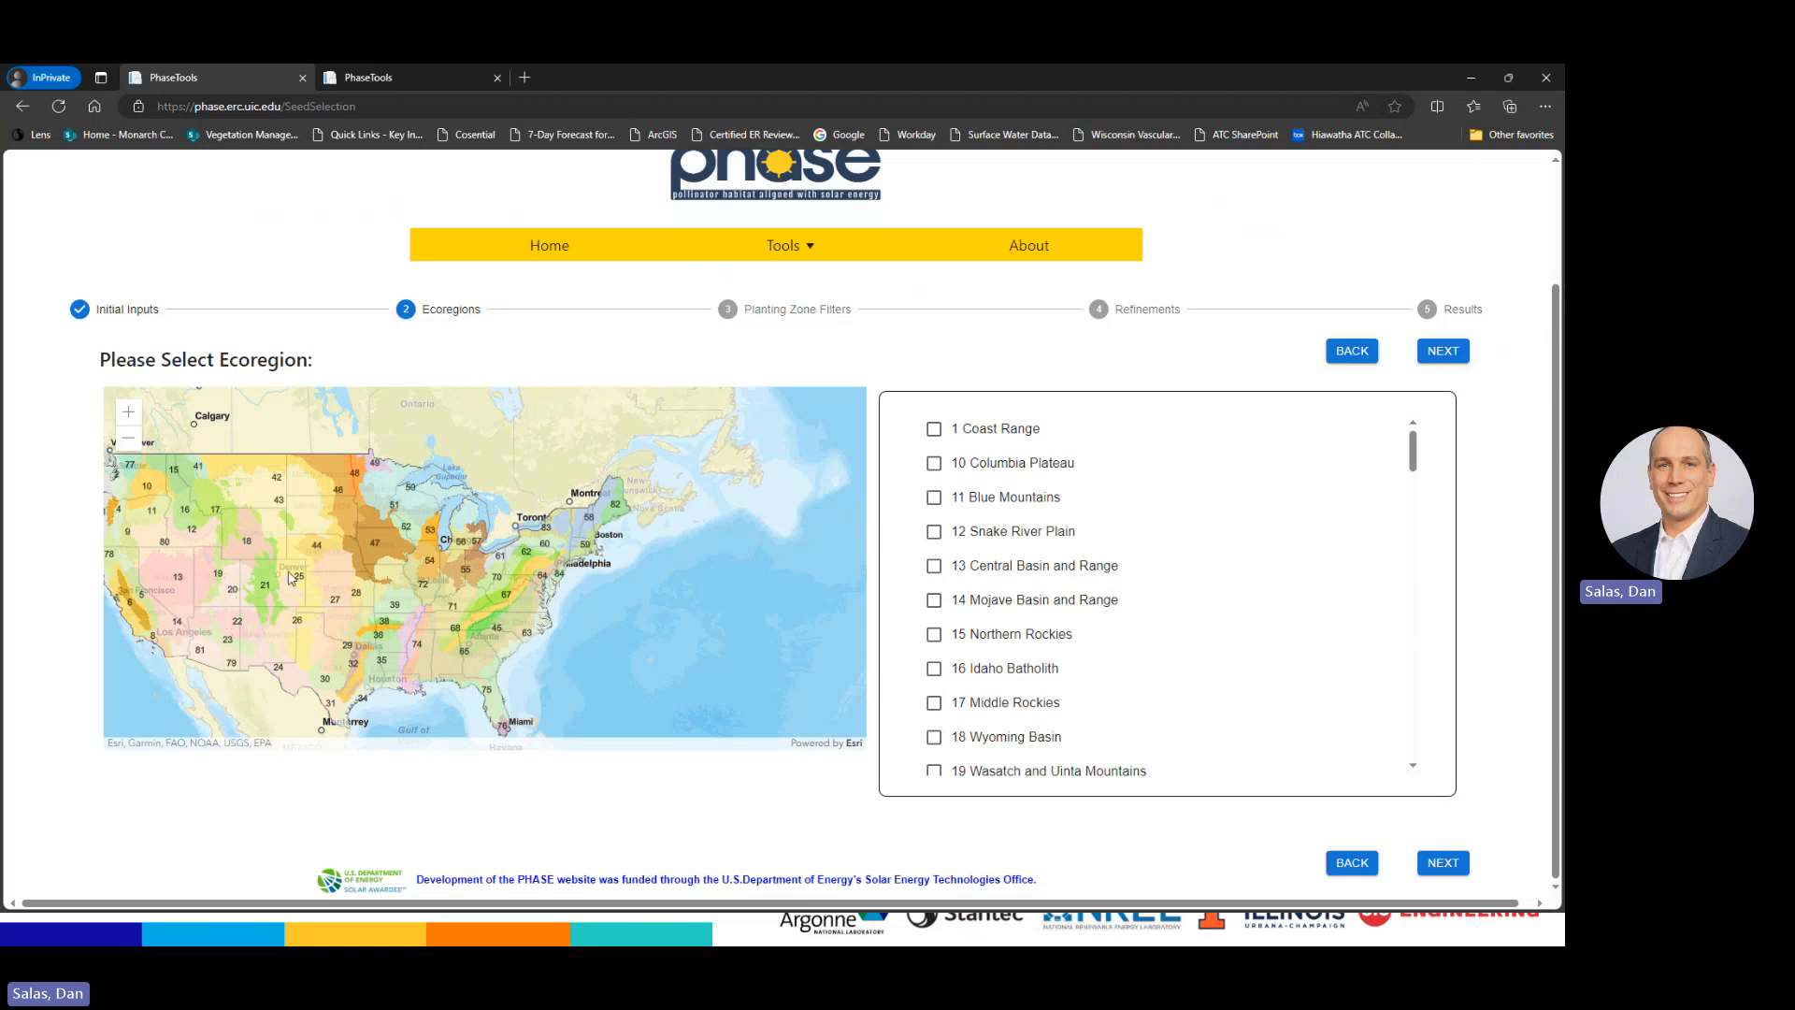
pyautogui.click(131, 414)
pyautogui.click(131, 414)
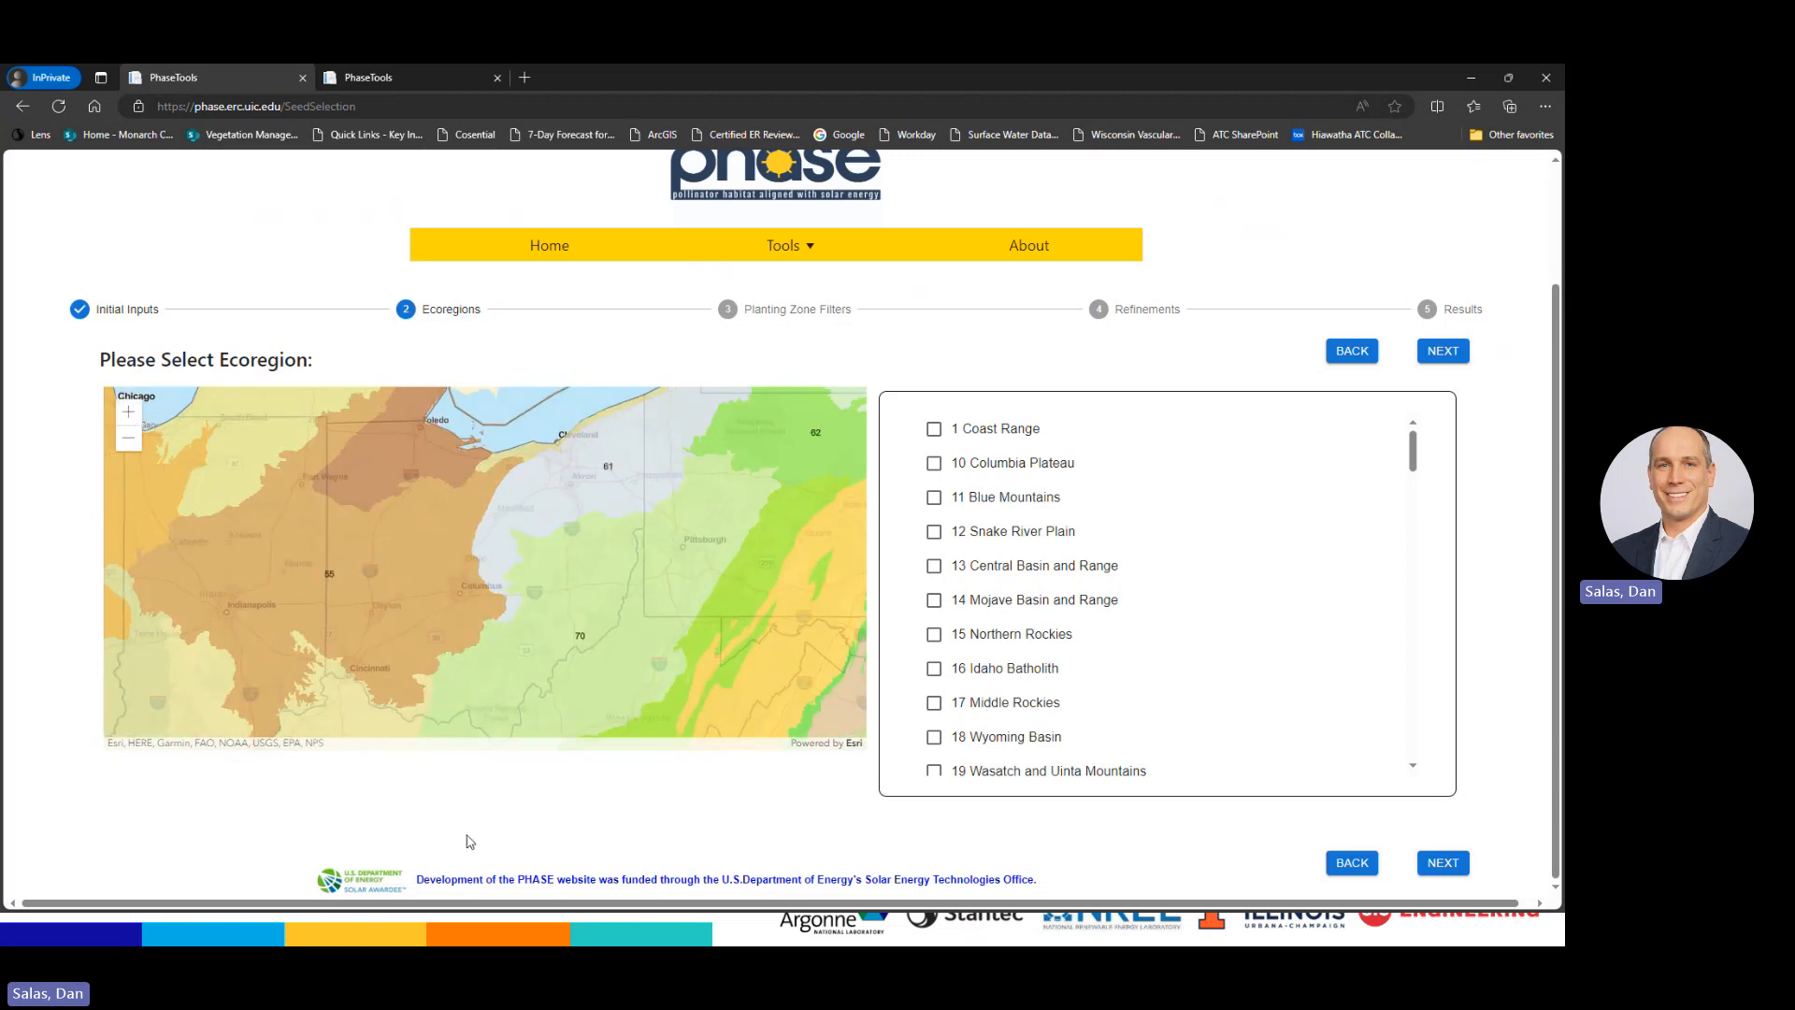
pyautogui.click(543, 501)
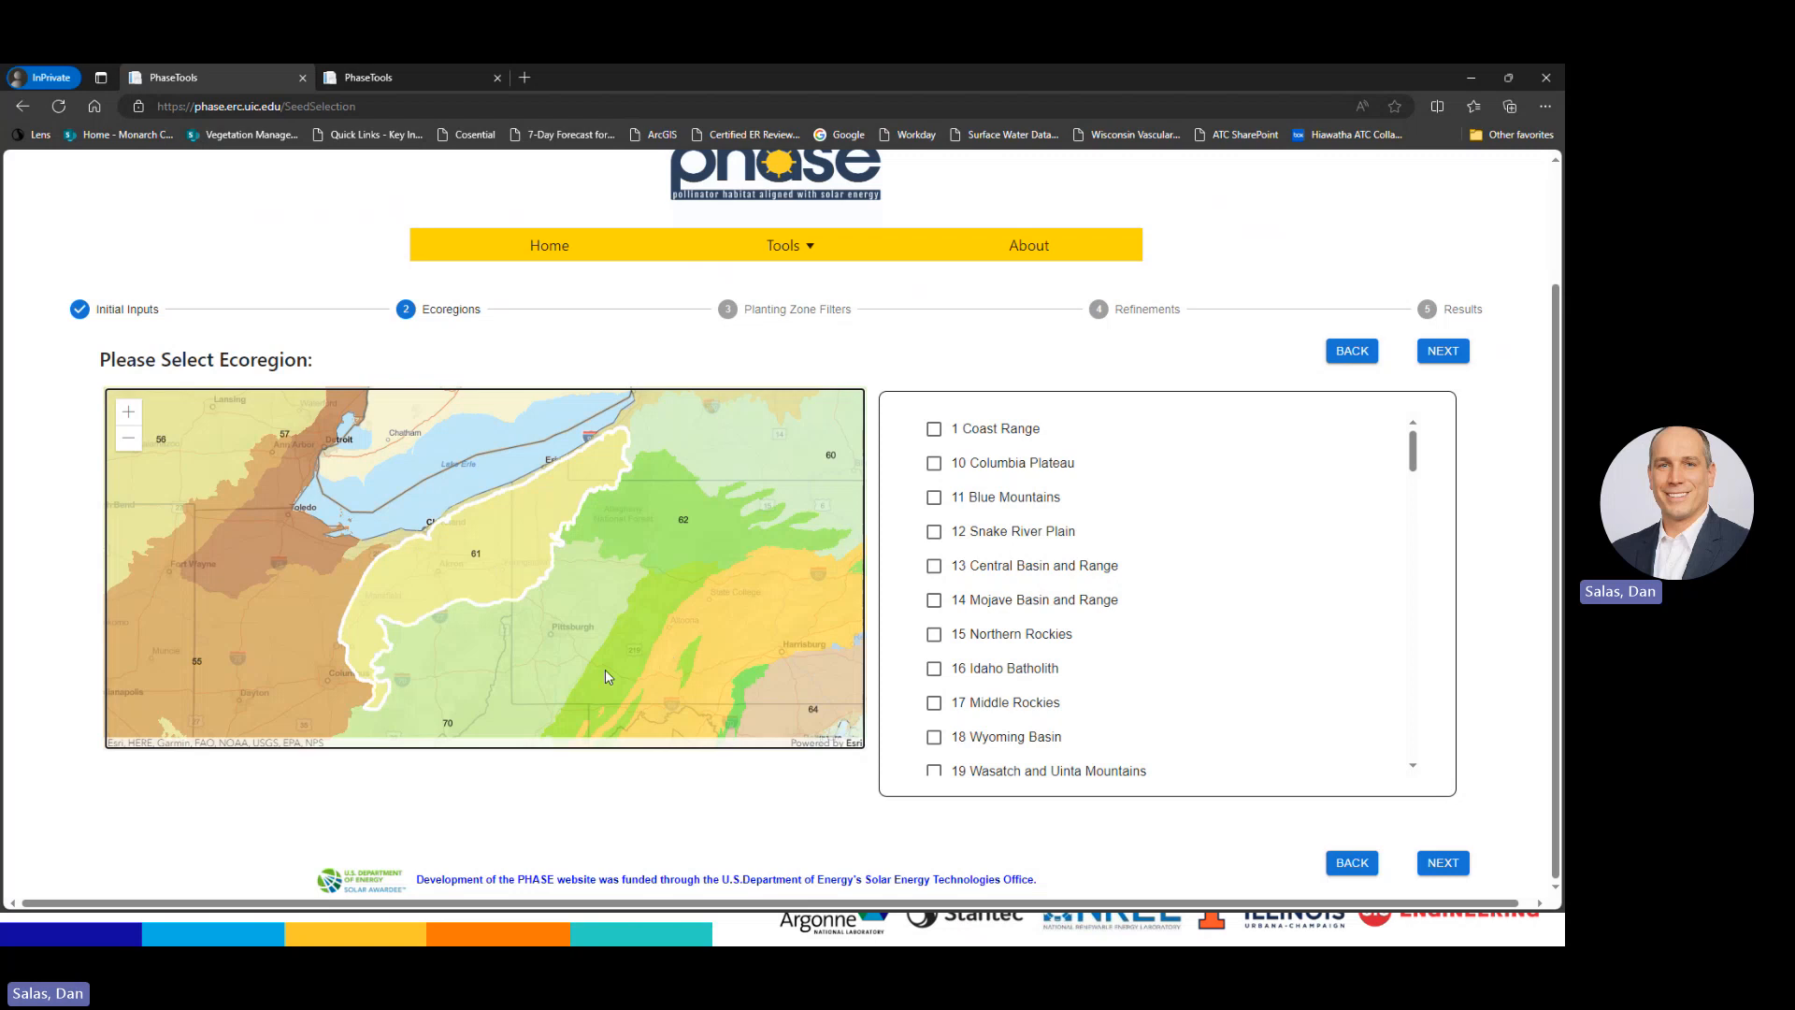
# Keep 61 Erie Drift Plain ticked in the ecoregion list and continue to Planting Zone Filters
pyautogui.moveTo(1413, 447); pyautogui.dragTo(1407, 648)
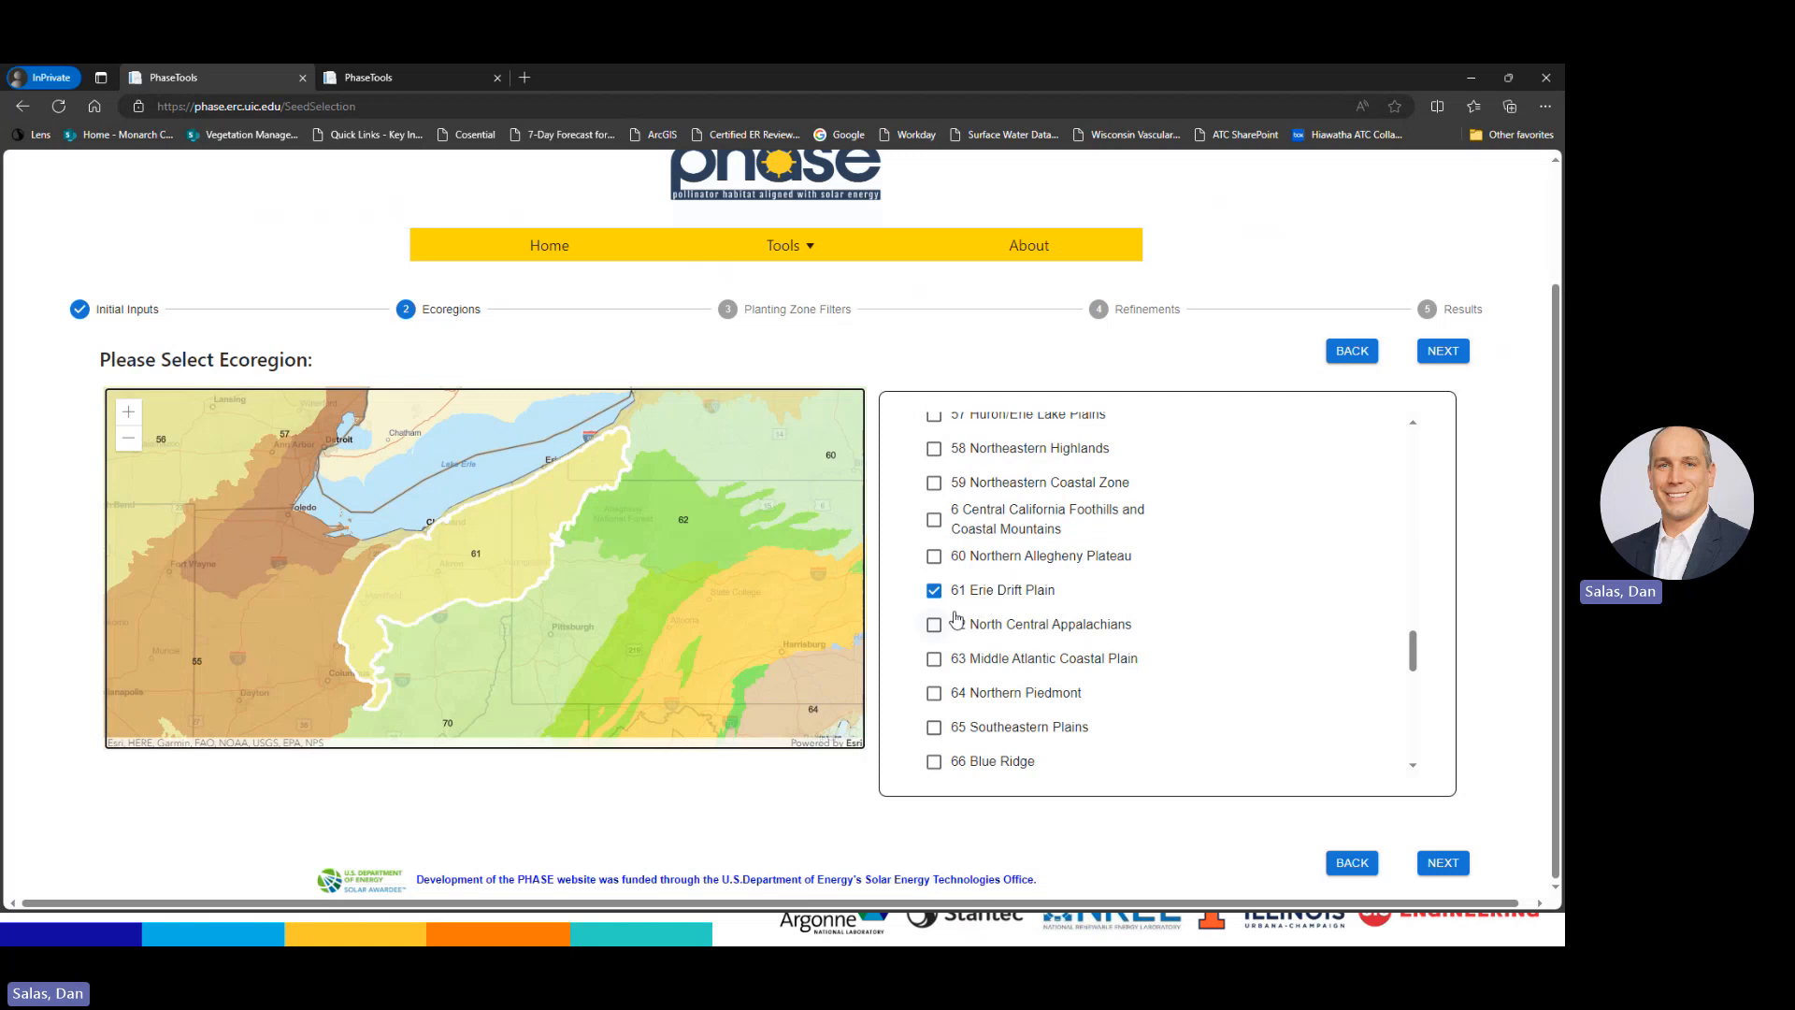
pyautogui.click(934, 591)
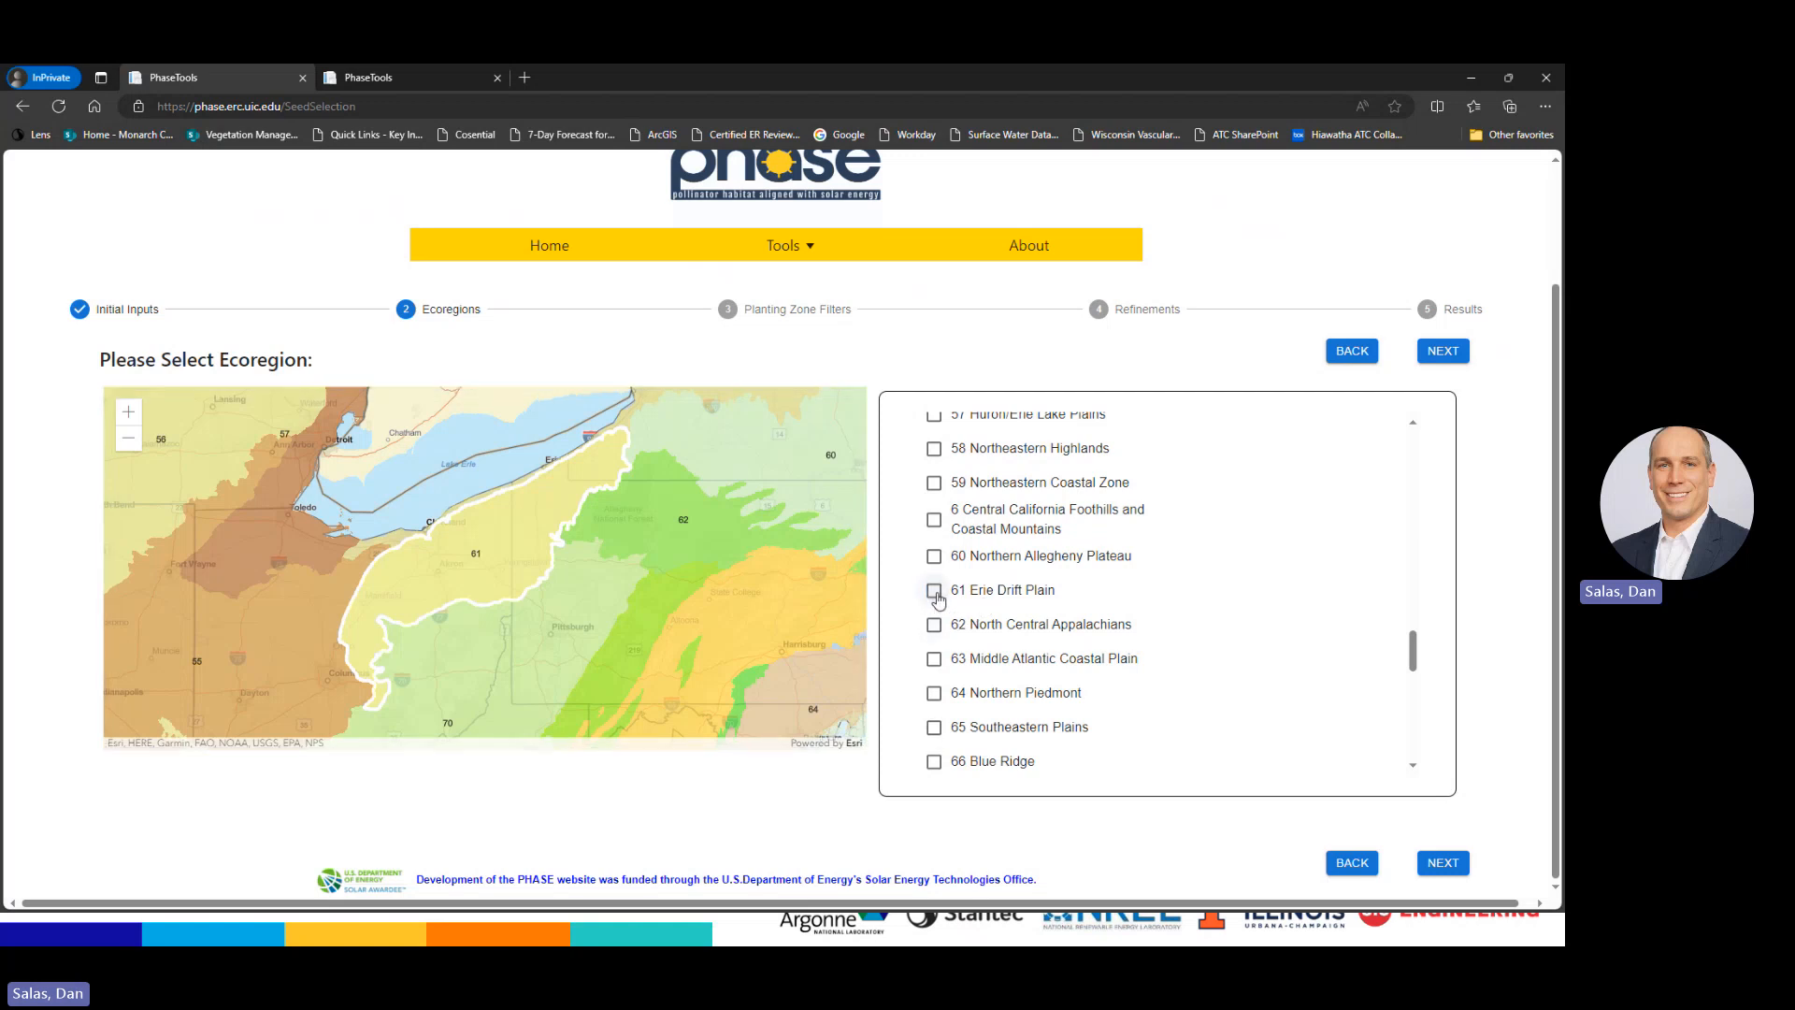
pyautogui.click(934, 591)
pyautogui.click(1444, 351)
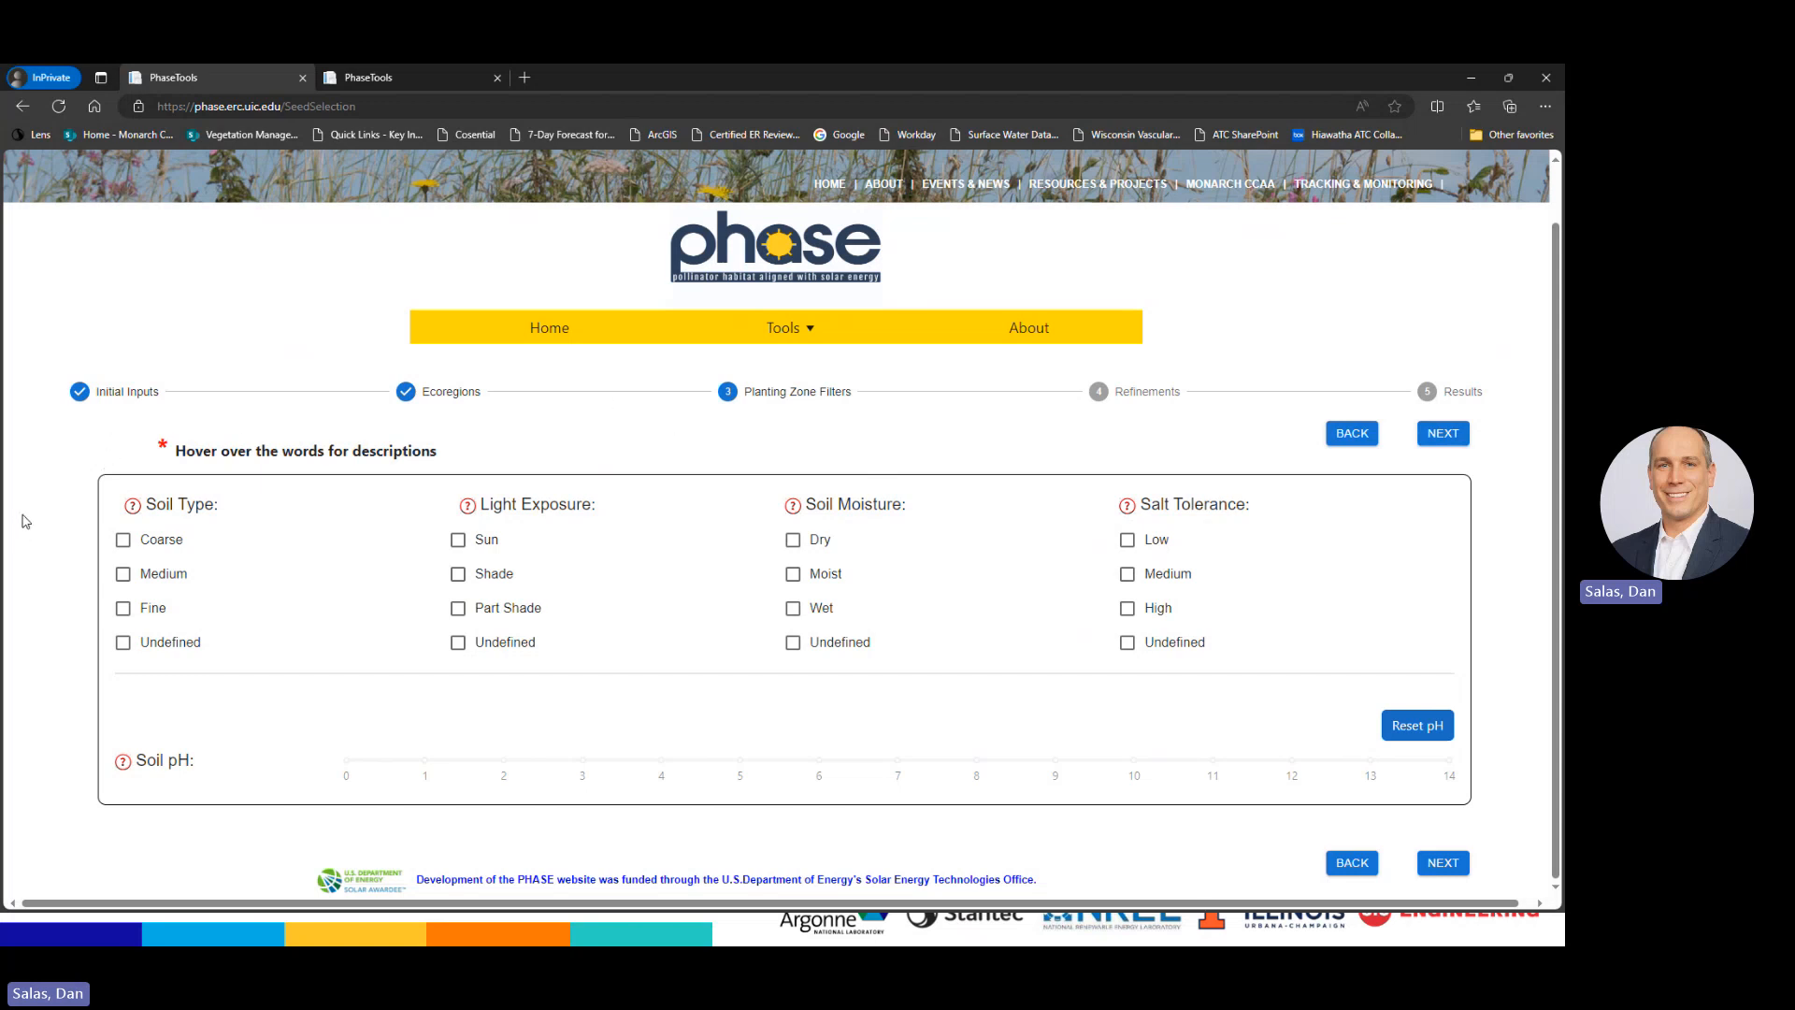
# Check Coarse and Medium soil, Sun and Part Shade exposure, then show the query-feature chart slide
pyautogui.moveTo(135, 512)
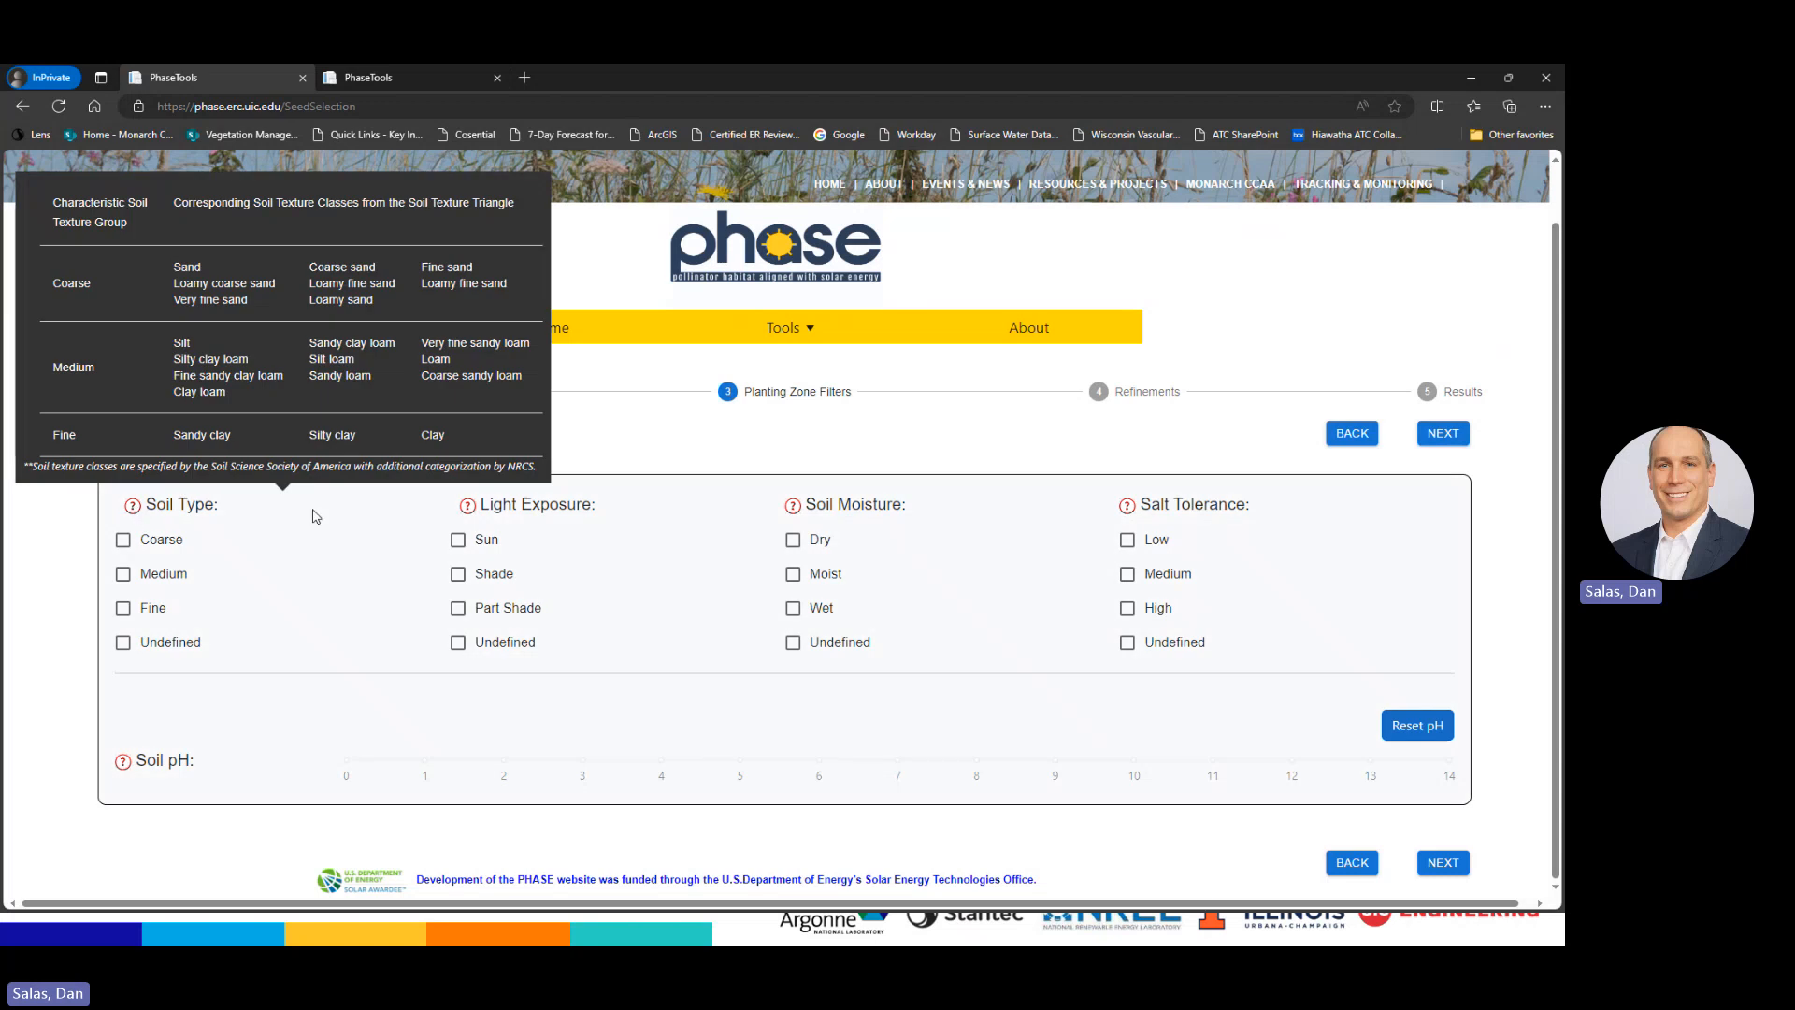
pyautogui.moveTo(466, 509)
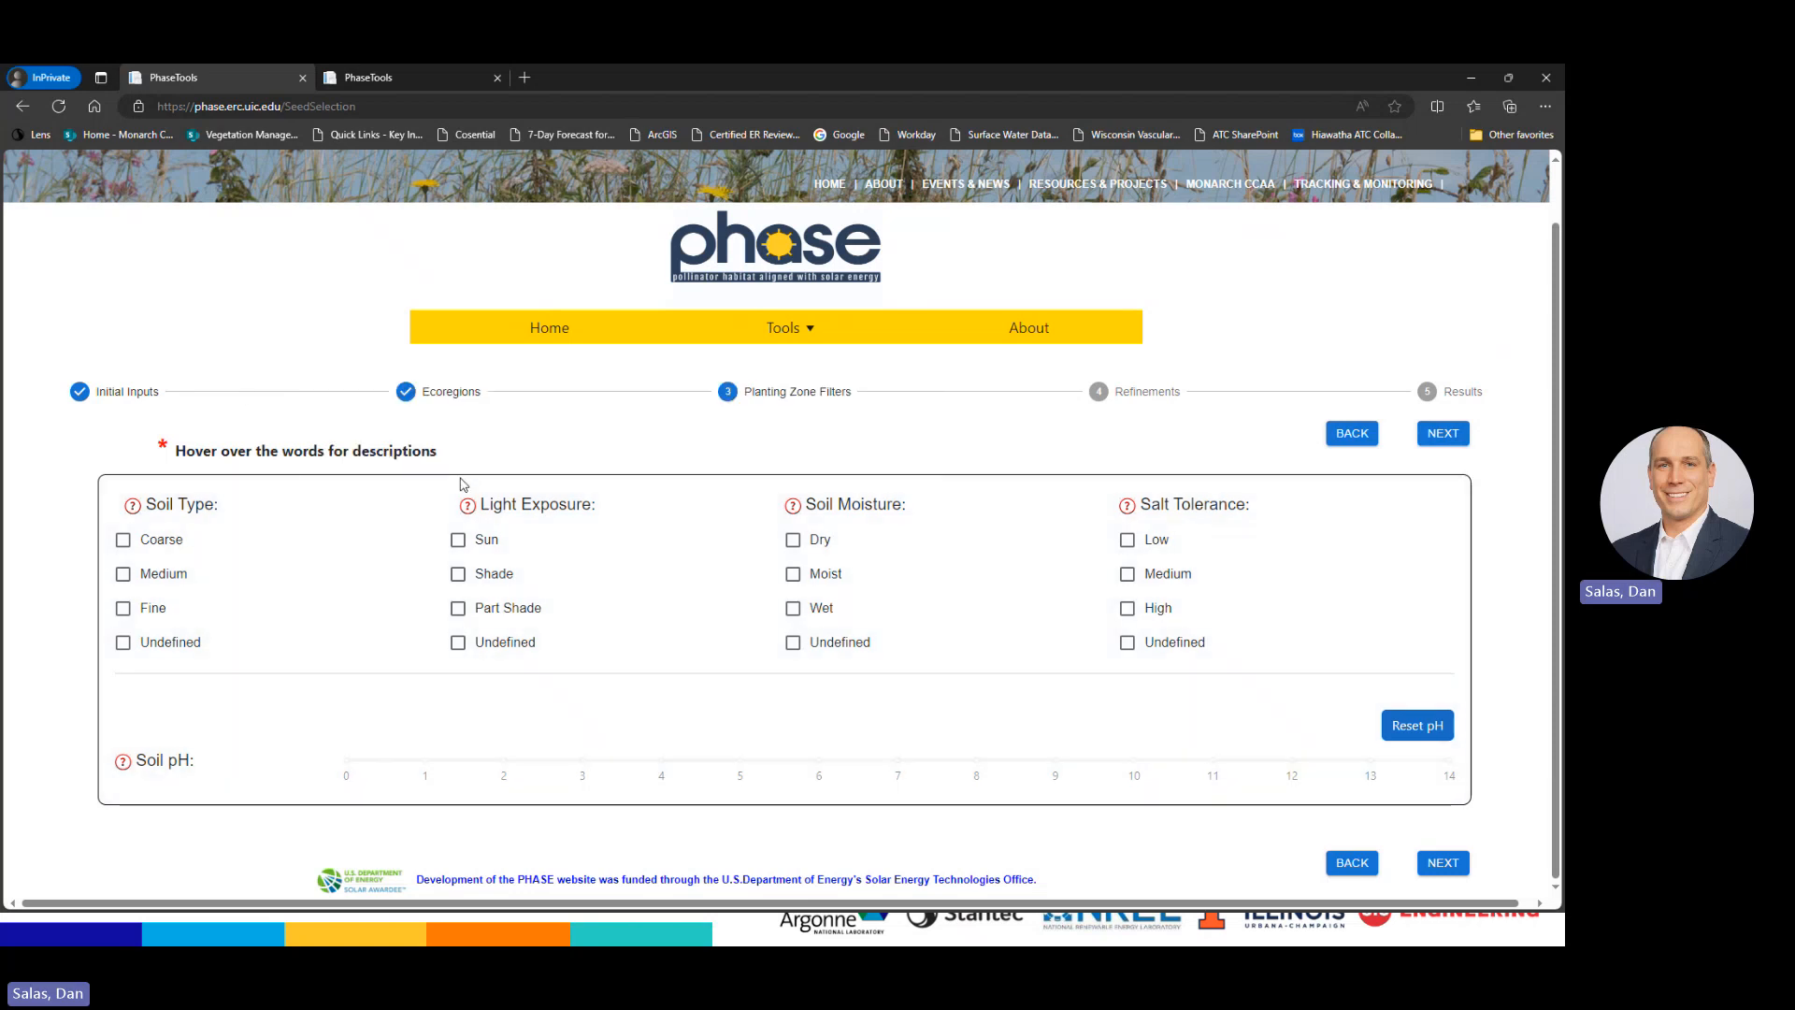
pyautogui.click(122, 541)
pyautogui.click(122, 574)
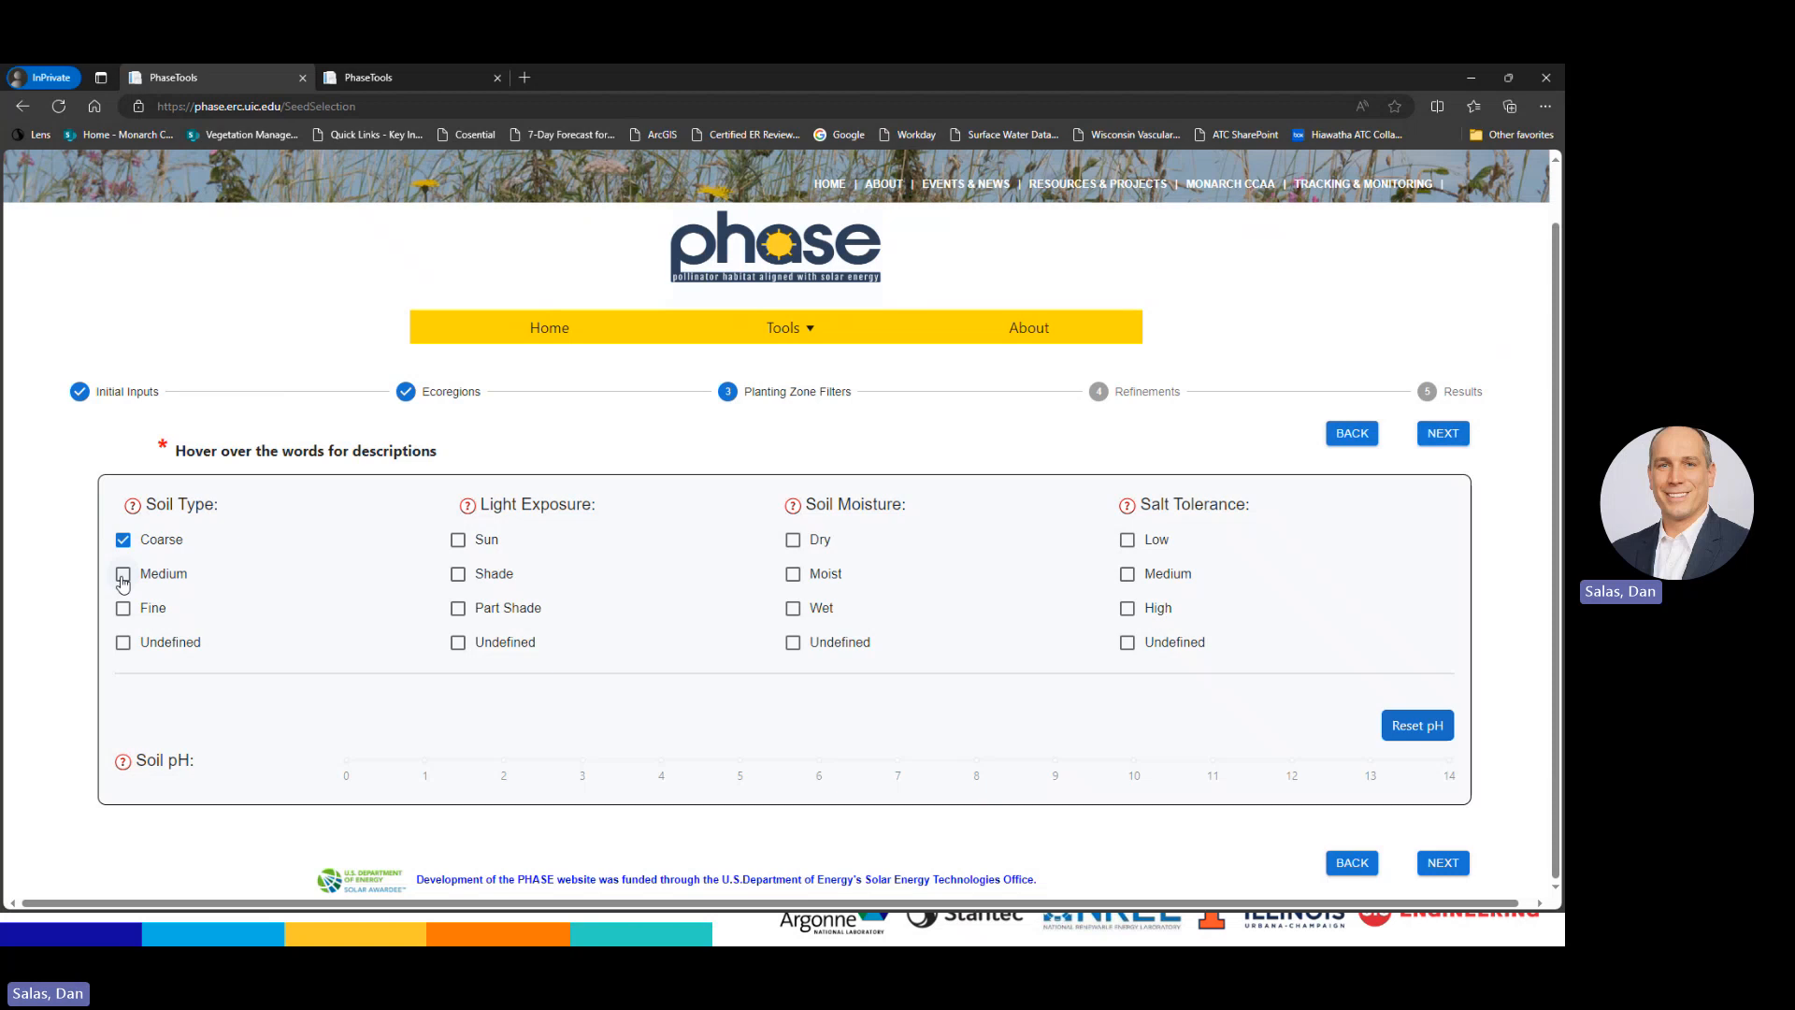
pyautogui.click(458, 541)
pyautogui.click(458, 608)
pyautogui.hotkey('alt', 'Tab')
pyautogui.press('Right')
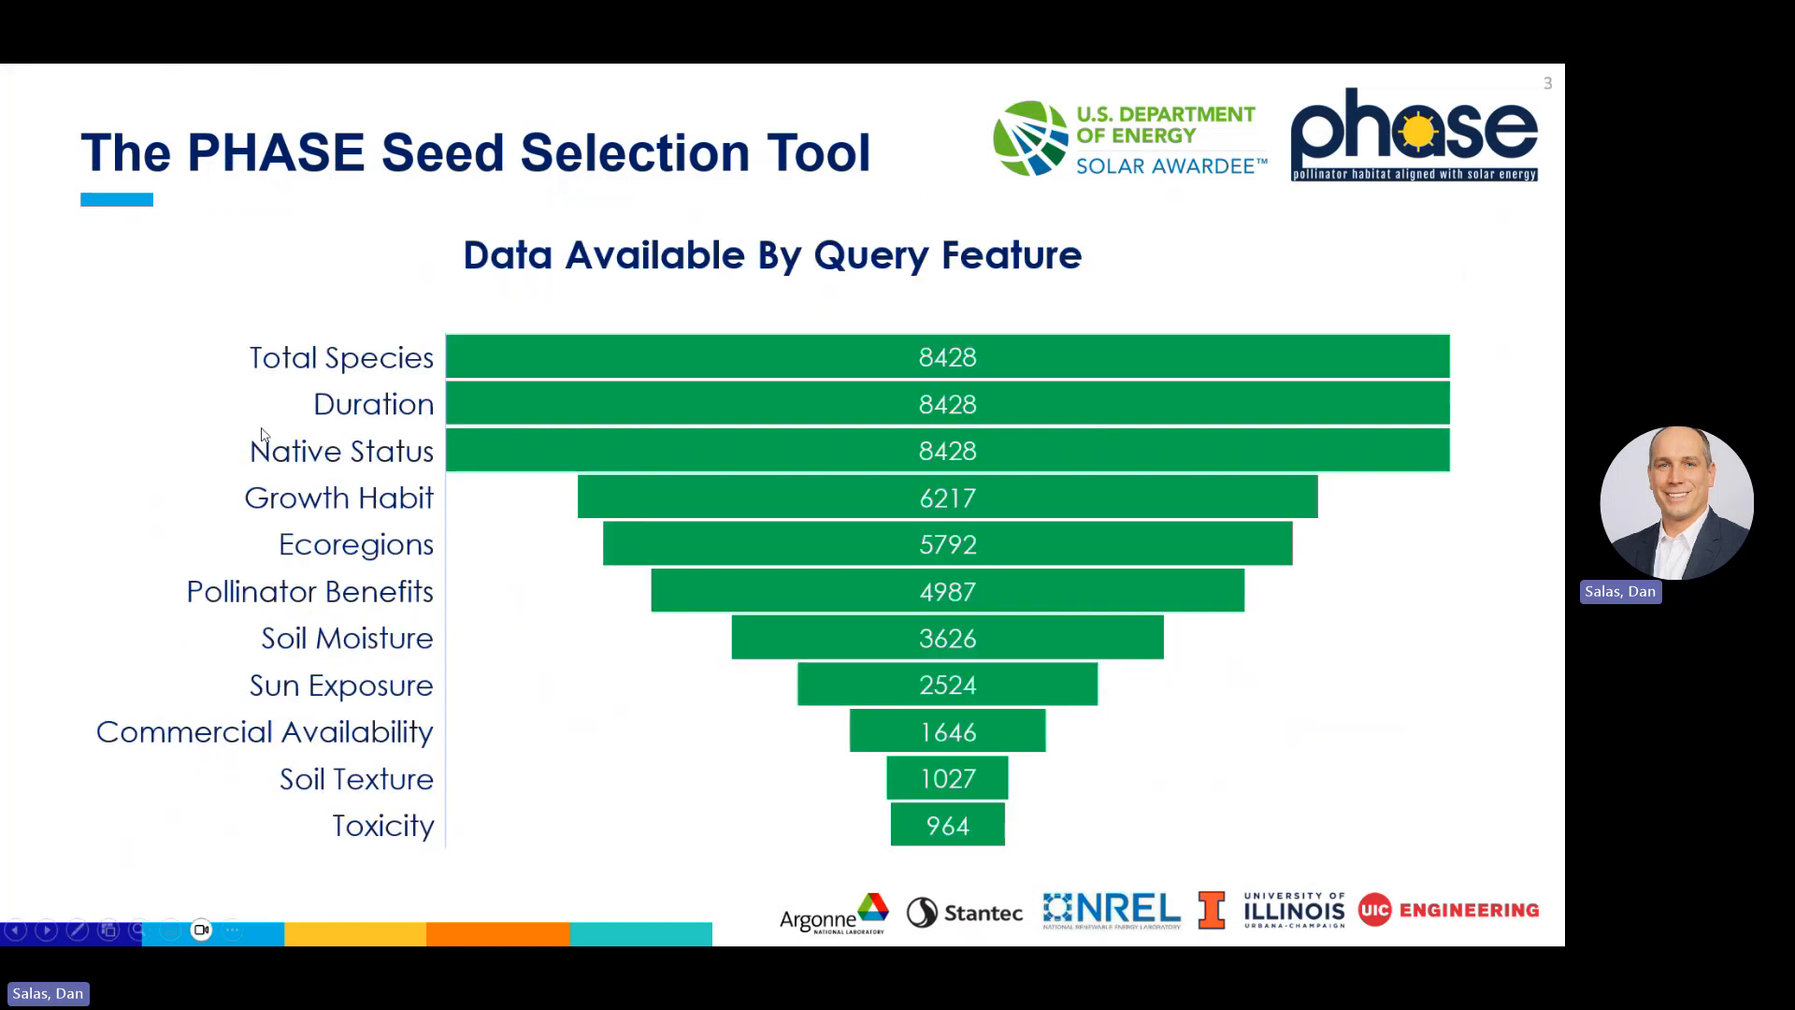
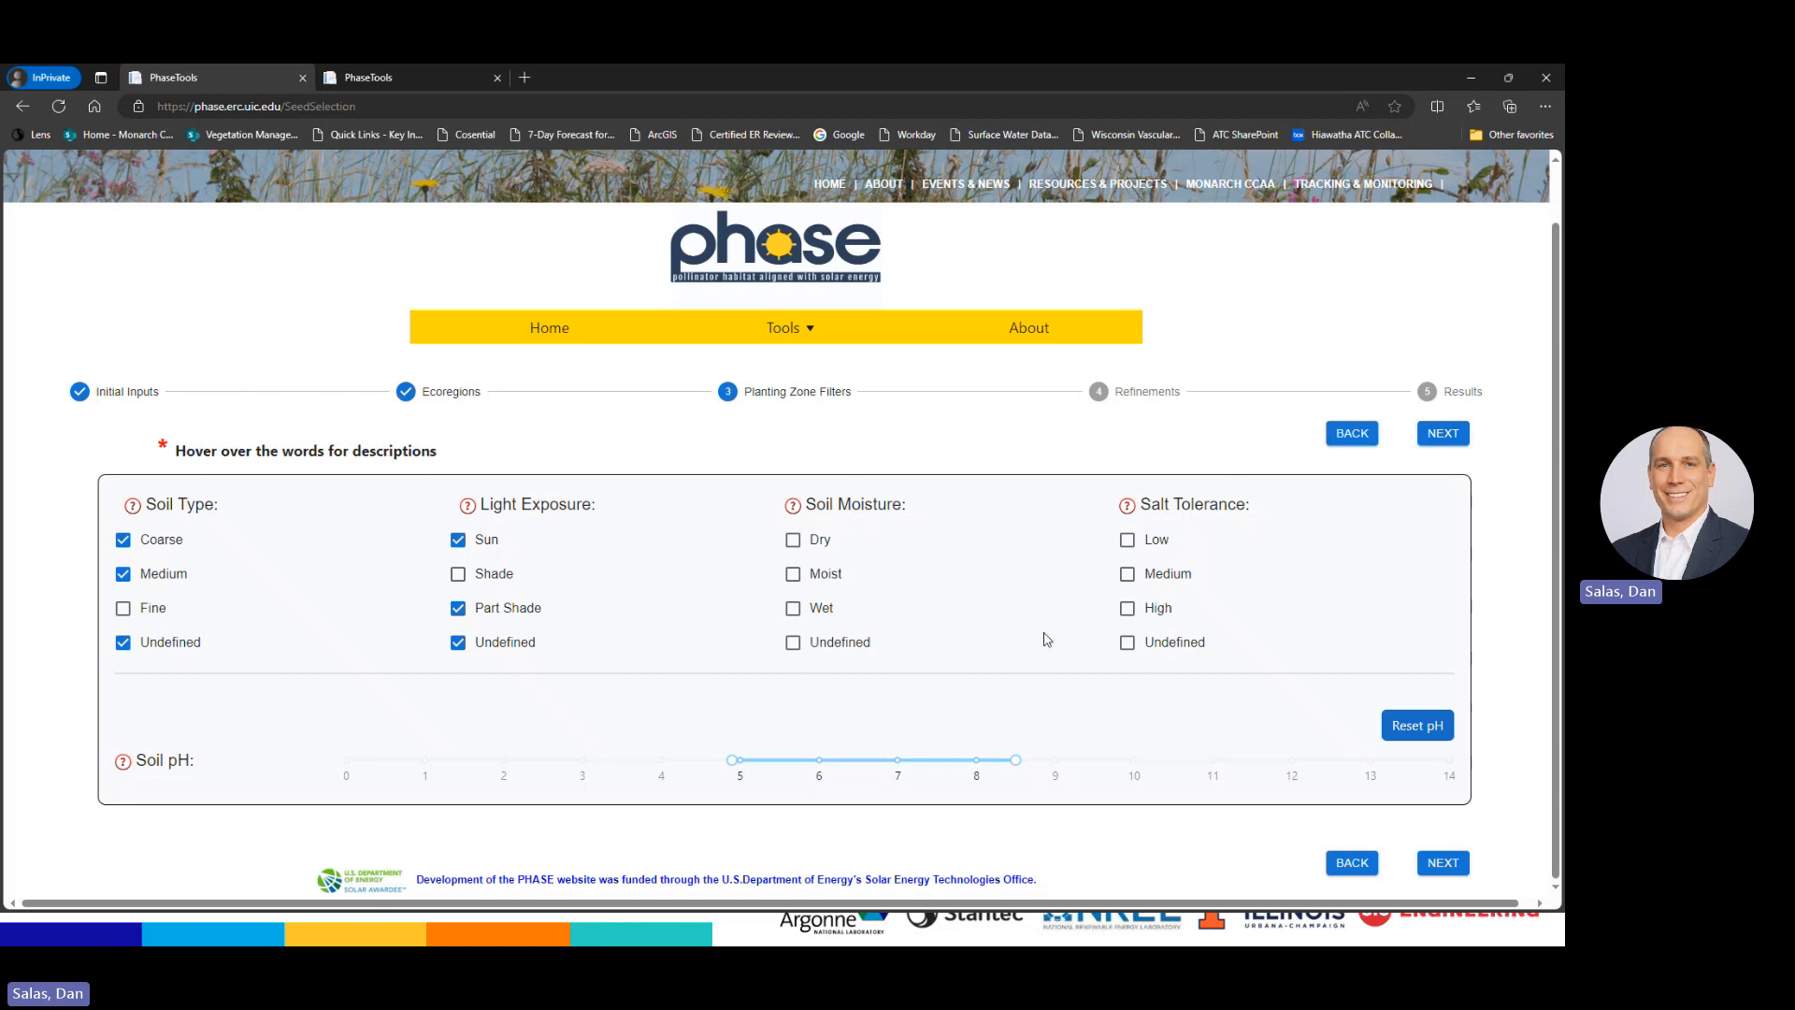
# Move on to Refinements and limit Growth Form to Grass/Graminoid and Forb
pyautogui.click(1443, 433)
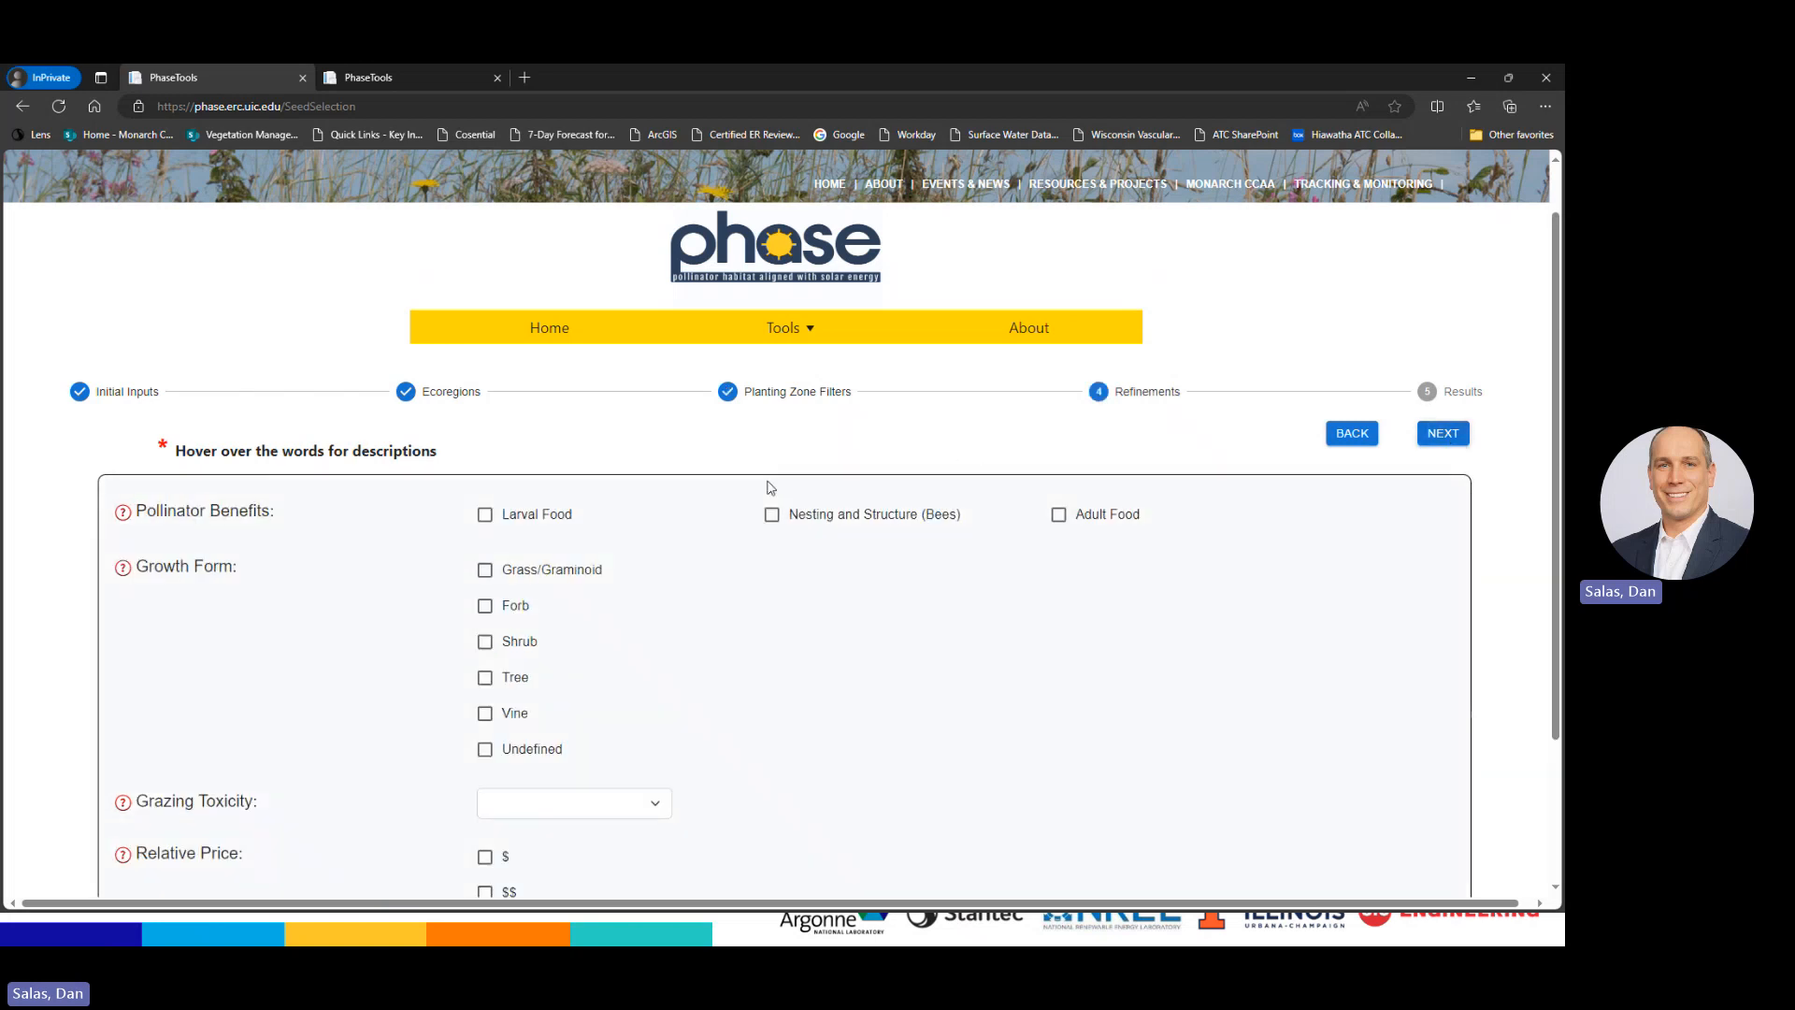
pyautogui.scroll(-1, 966, 589)
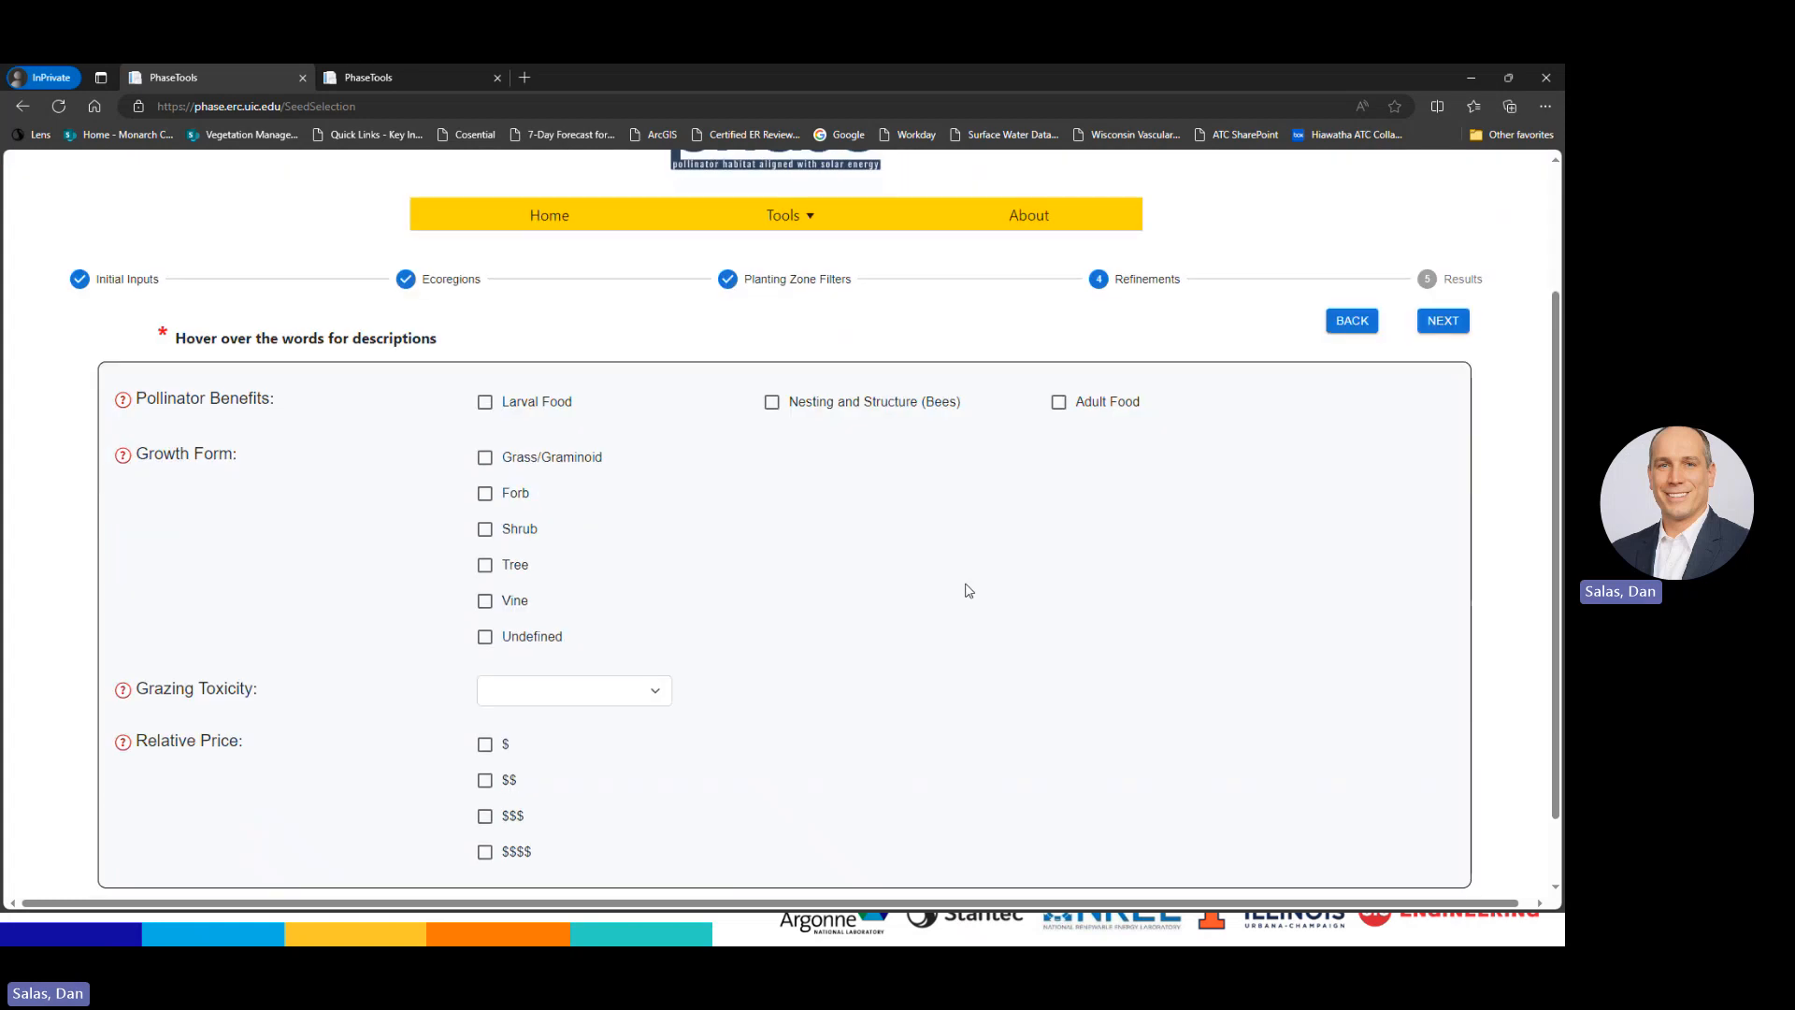
pyautogui.scroll(-1, 968, 587)
pyautogui.scroll(-1, 968, 587)
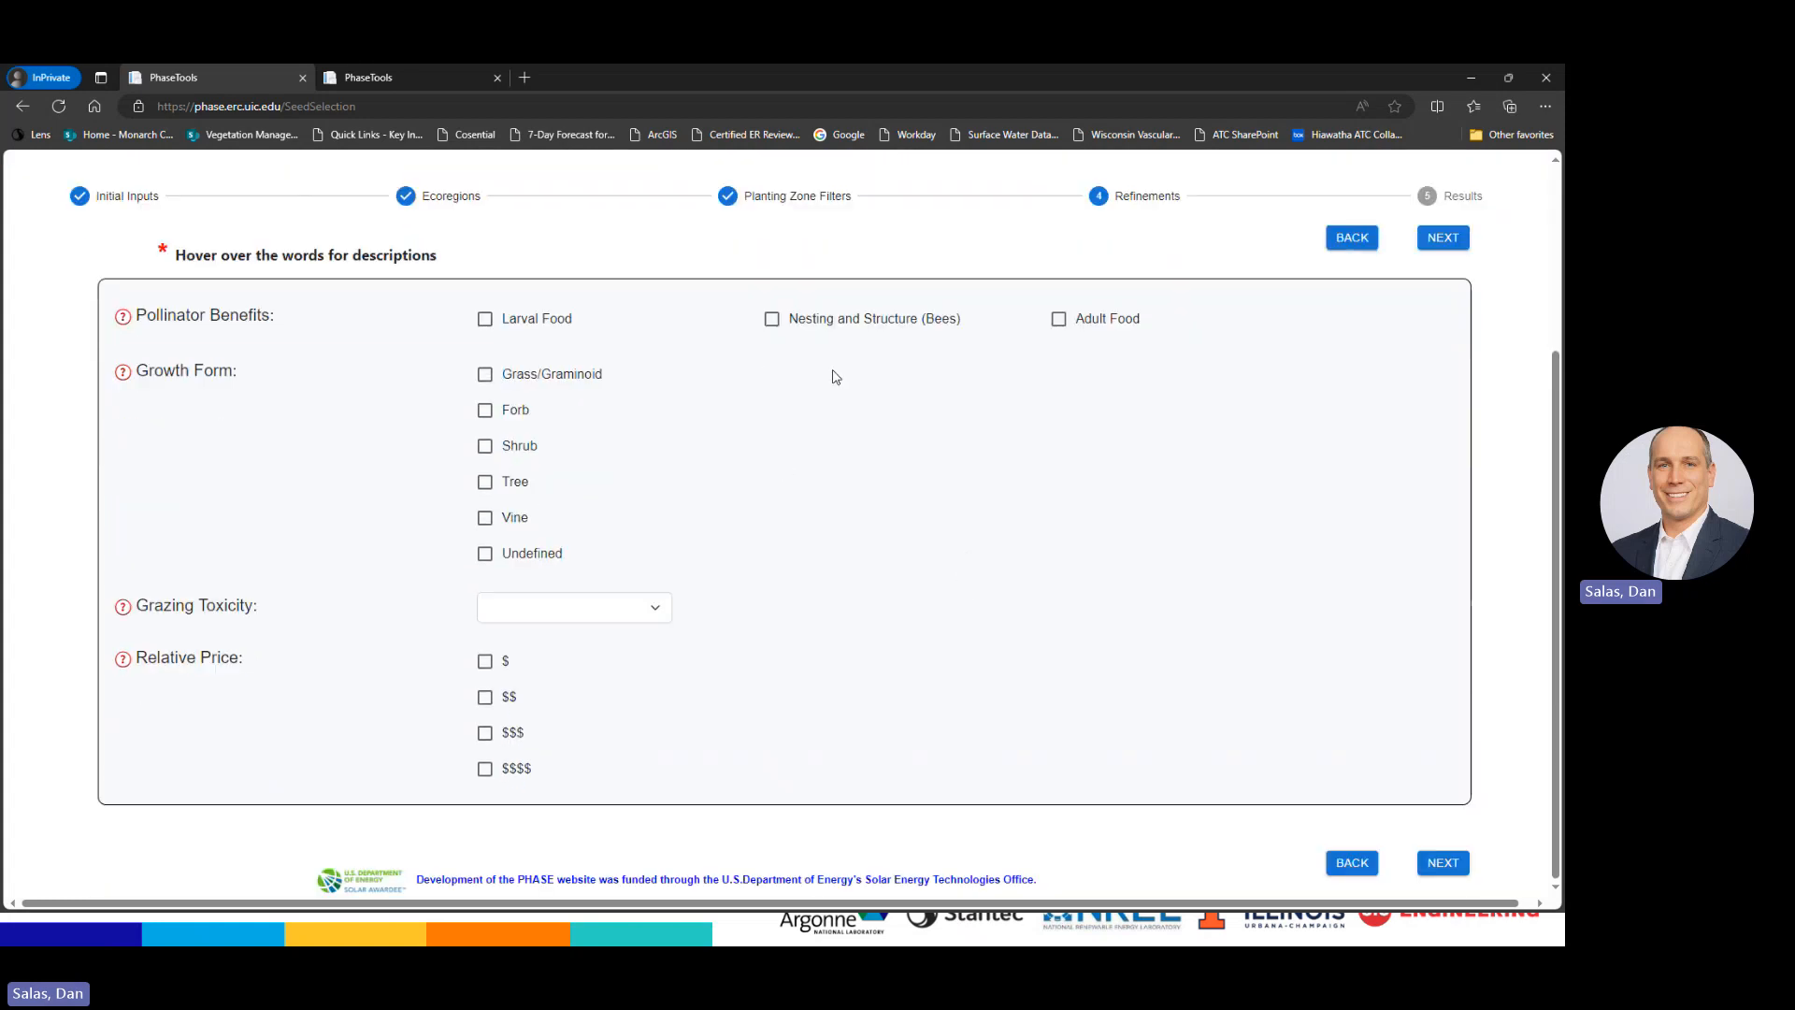
pyautogui.moveTo(244, 320)
pyautogui.click(486, 376)
pyautogui.click(485, 412)
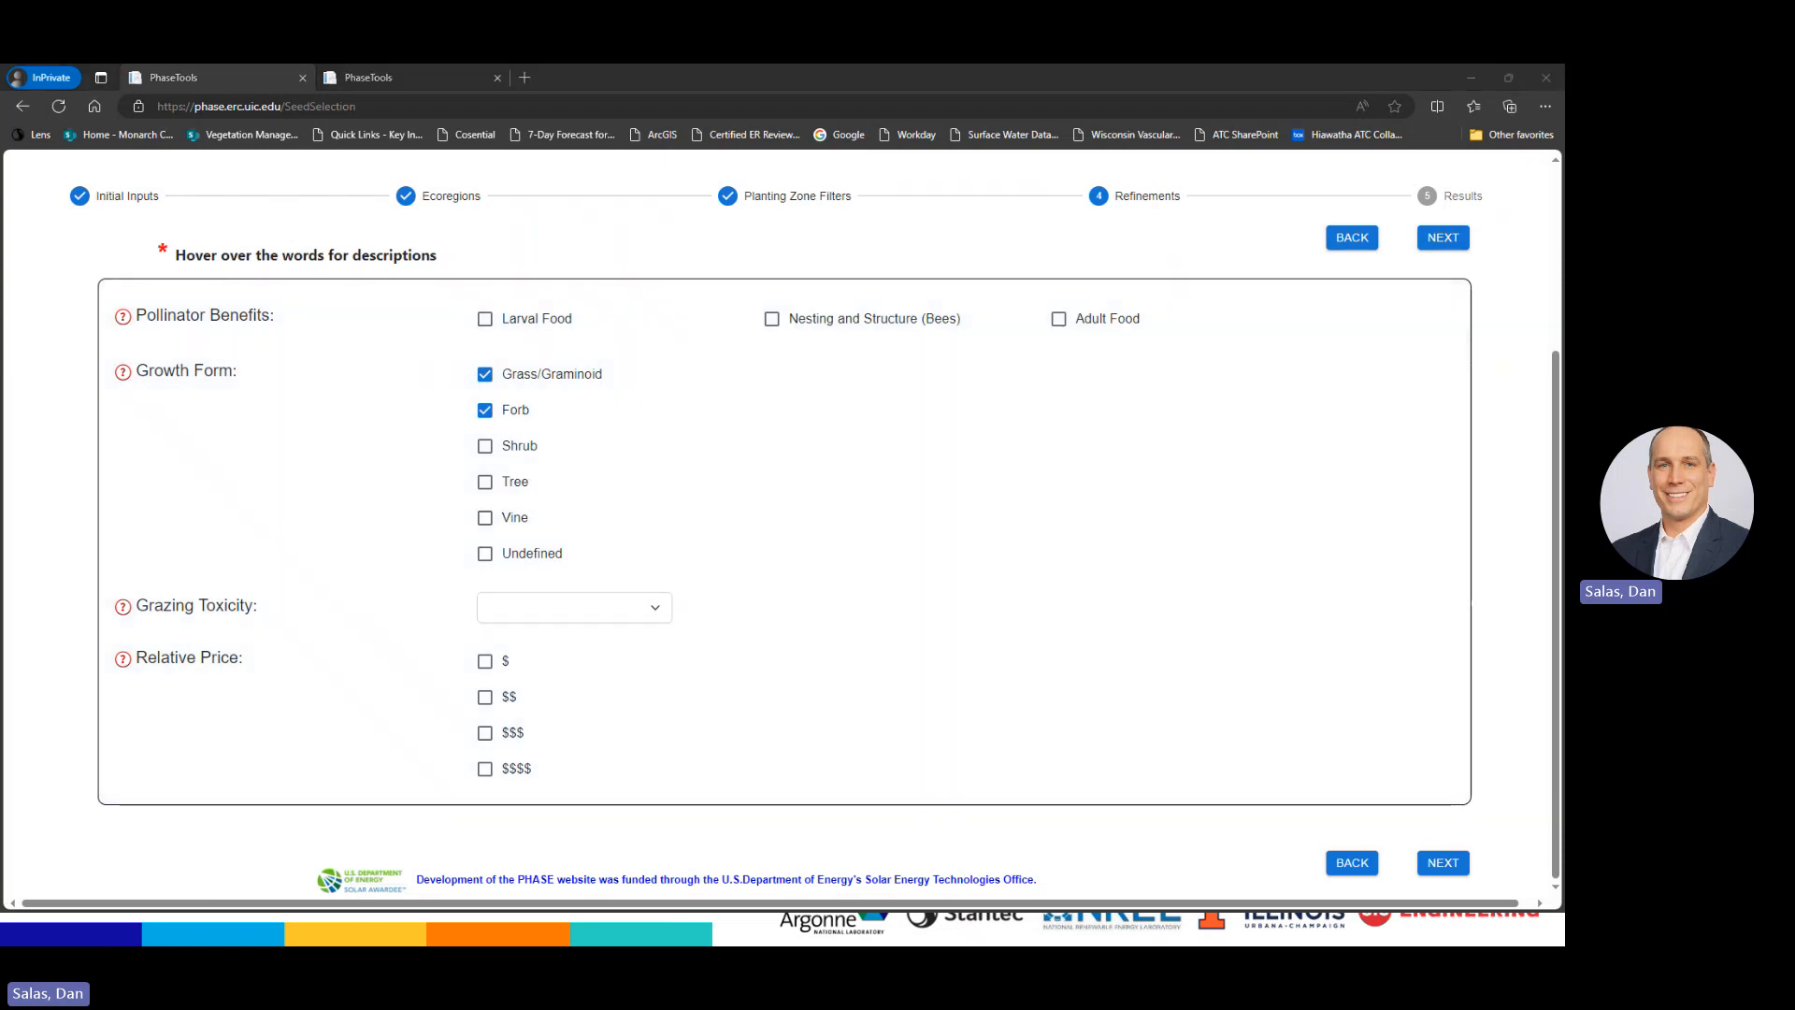
# Leave Grazing Toxicity blank and view the Results, now narrowed to 73 species
pyautogui.hotkey('alt', 'Tab')
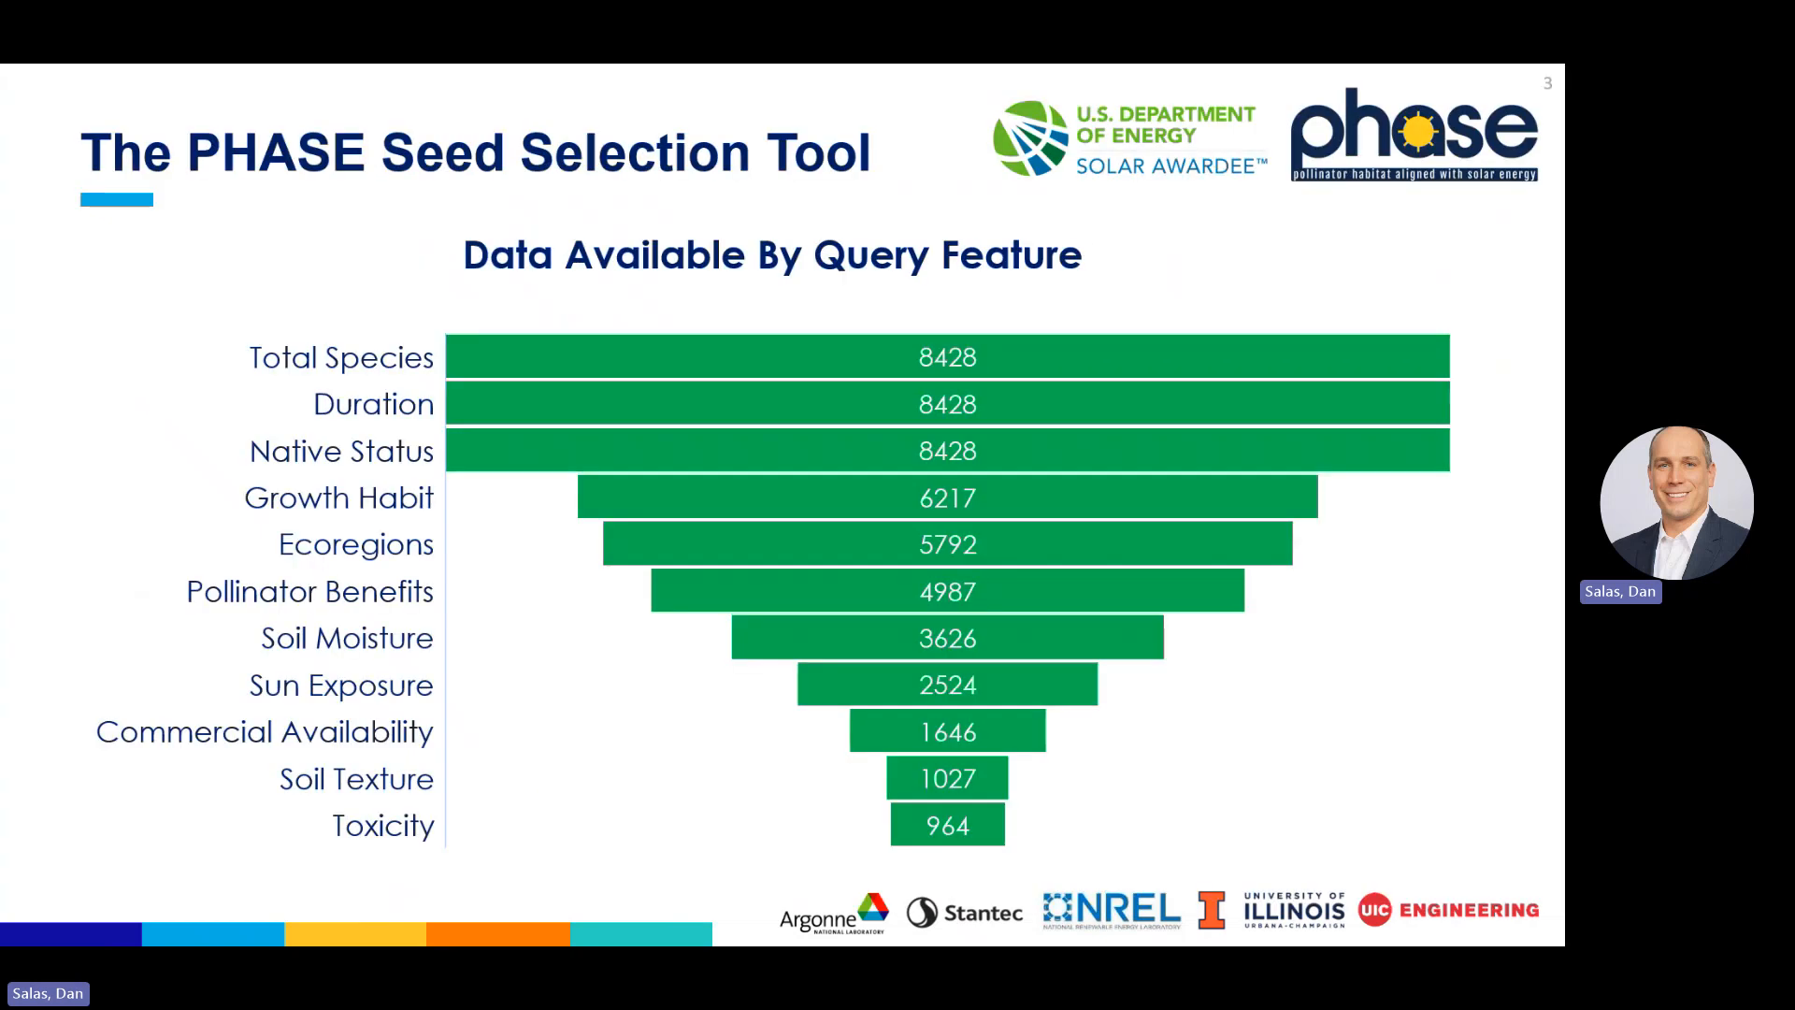
pyautogui.hotkey('alt', 'Tab')
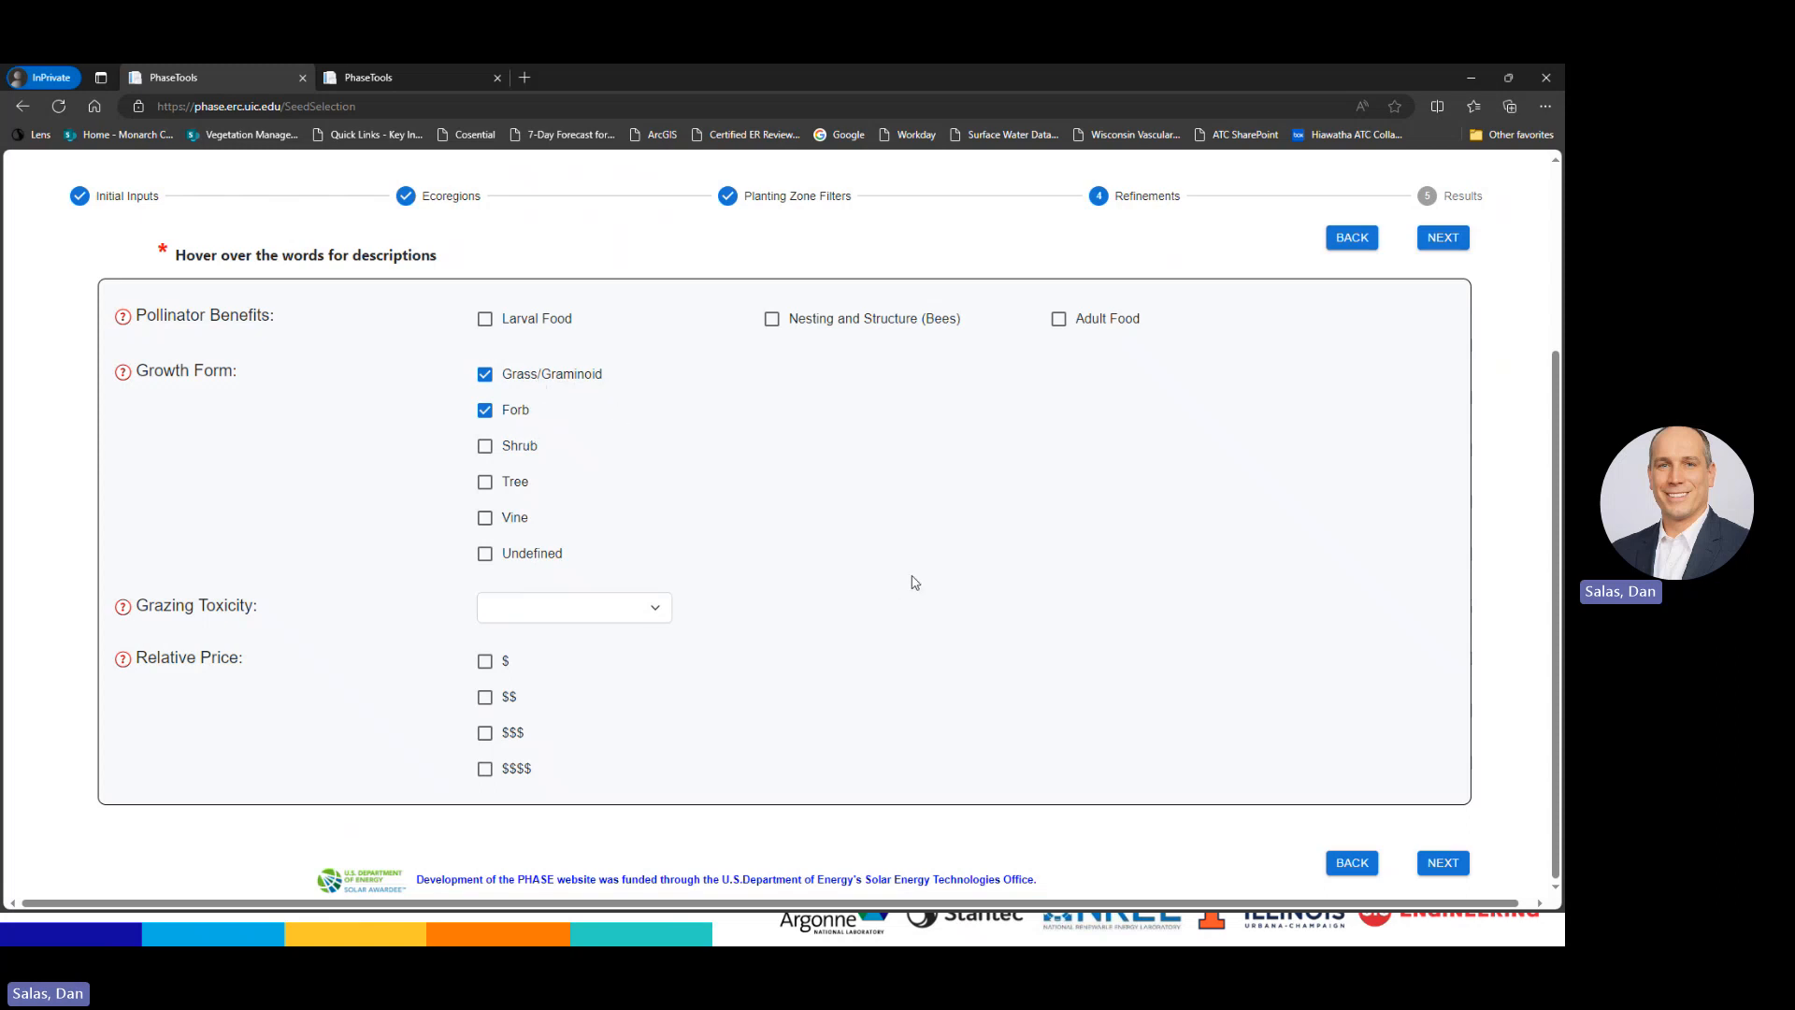
pyautogui.click(656, 613)
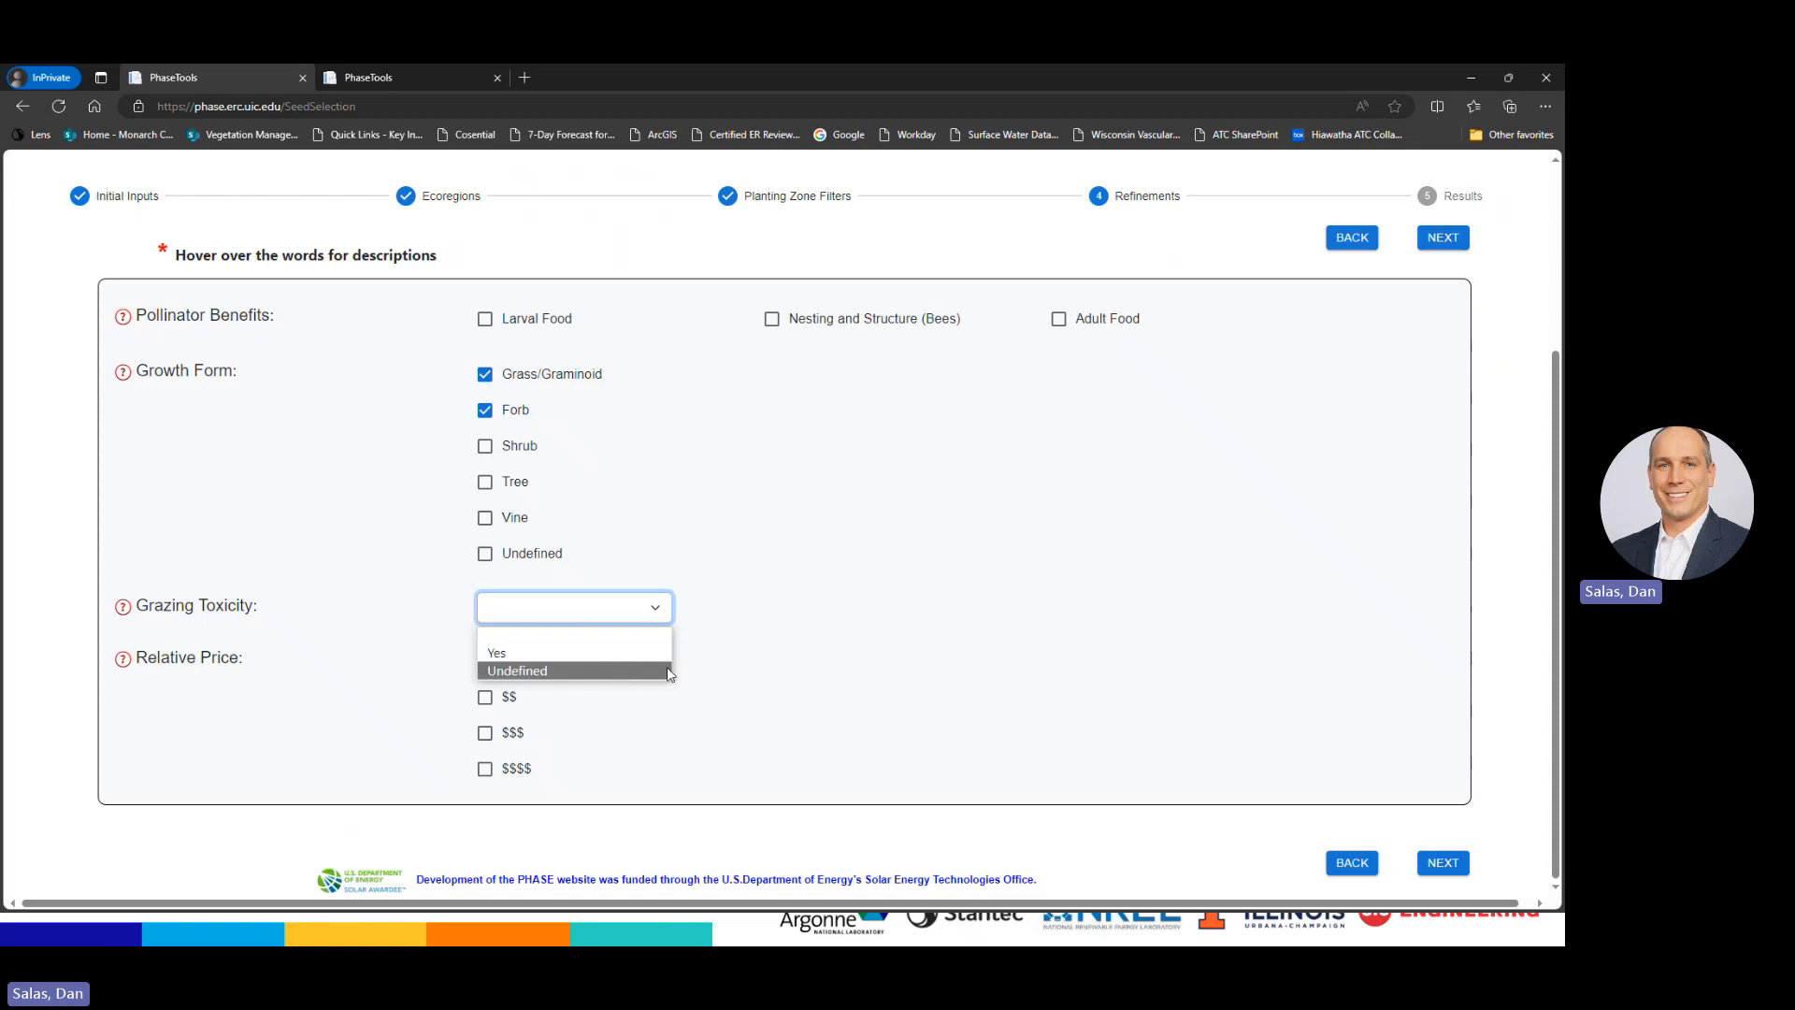
pyautogui.click(628, 638)
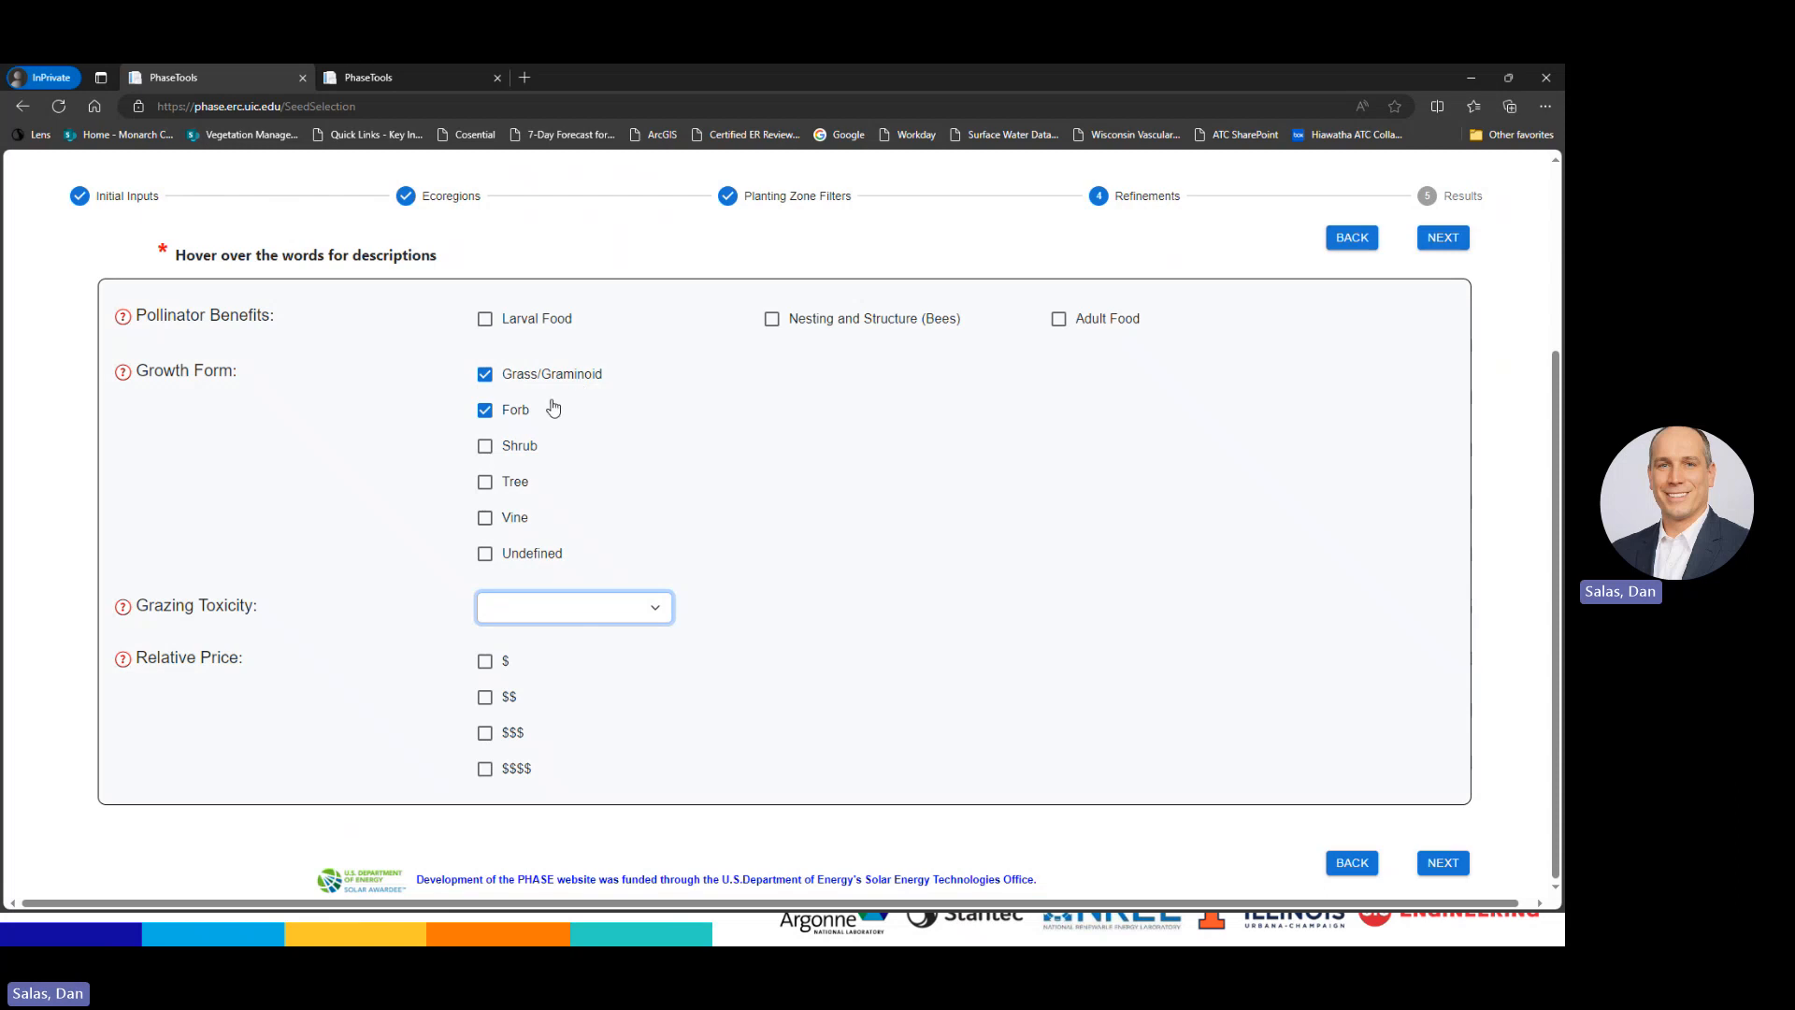
pyautogui.click(1444, 239)
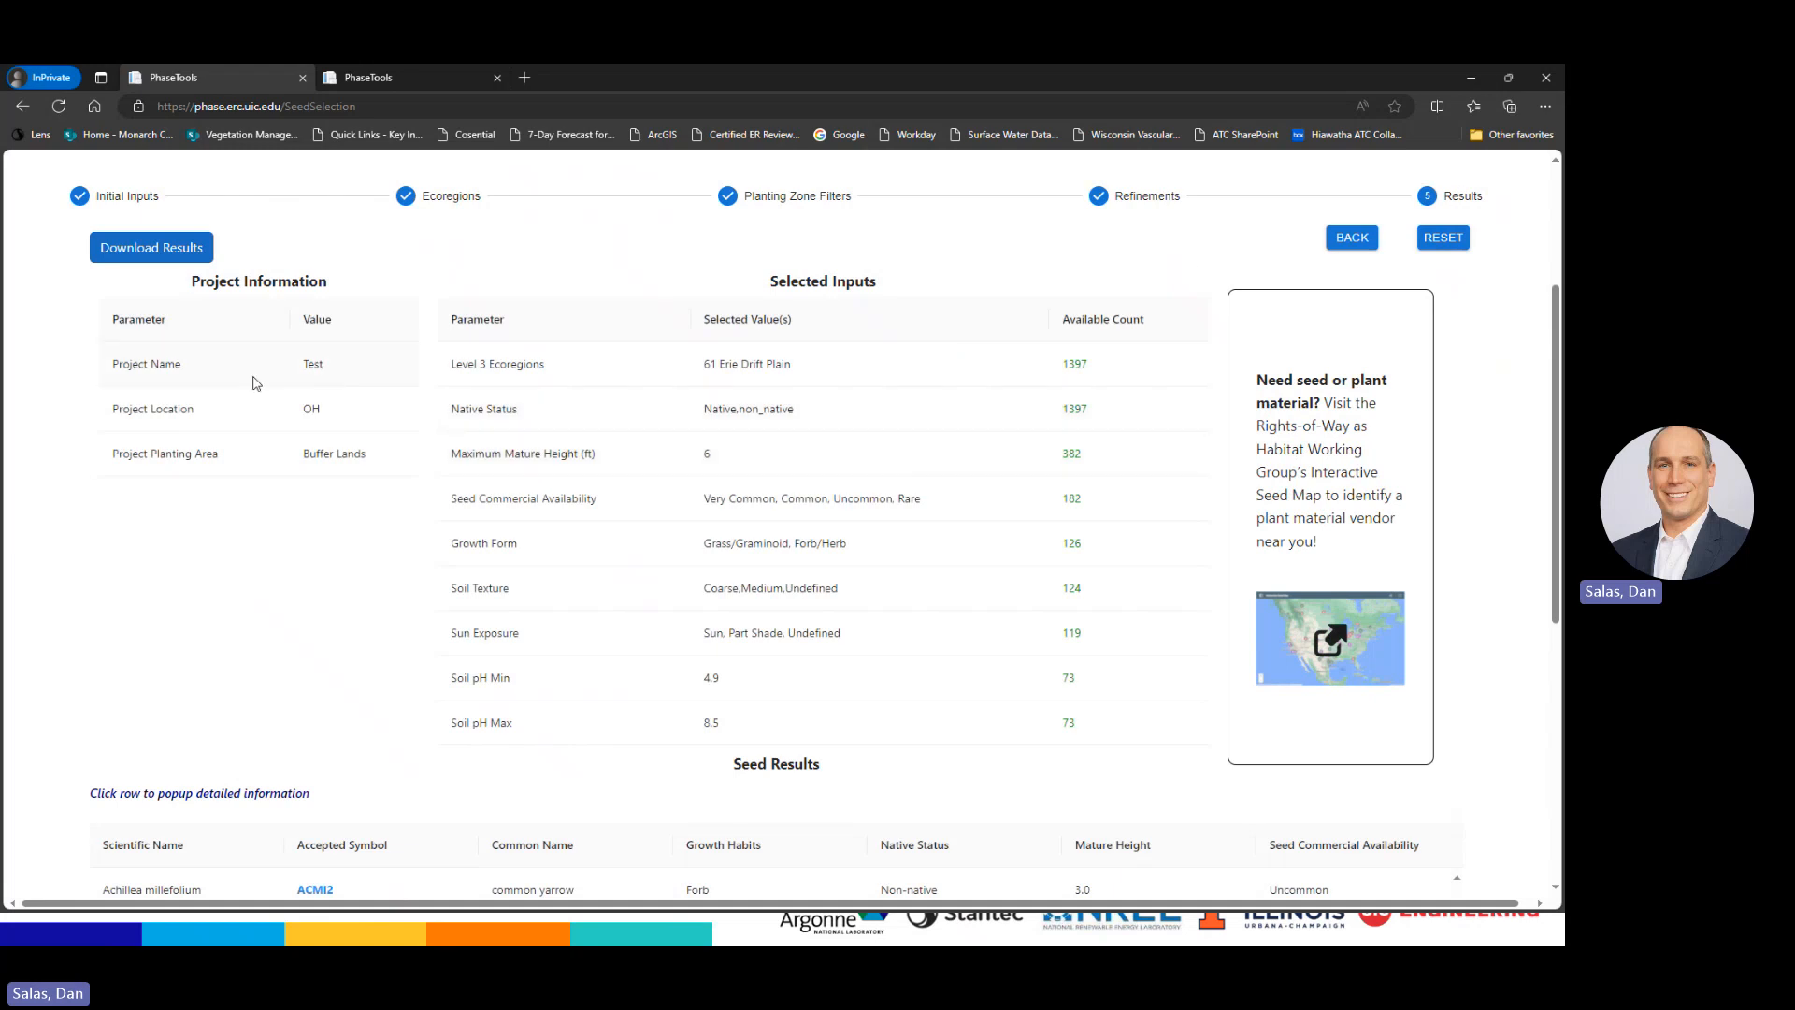
pyautogui.moveTo(121, 364); pyautogui.dragTo(374, 463)
pyautogui.click(171, 341)
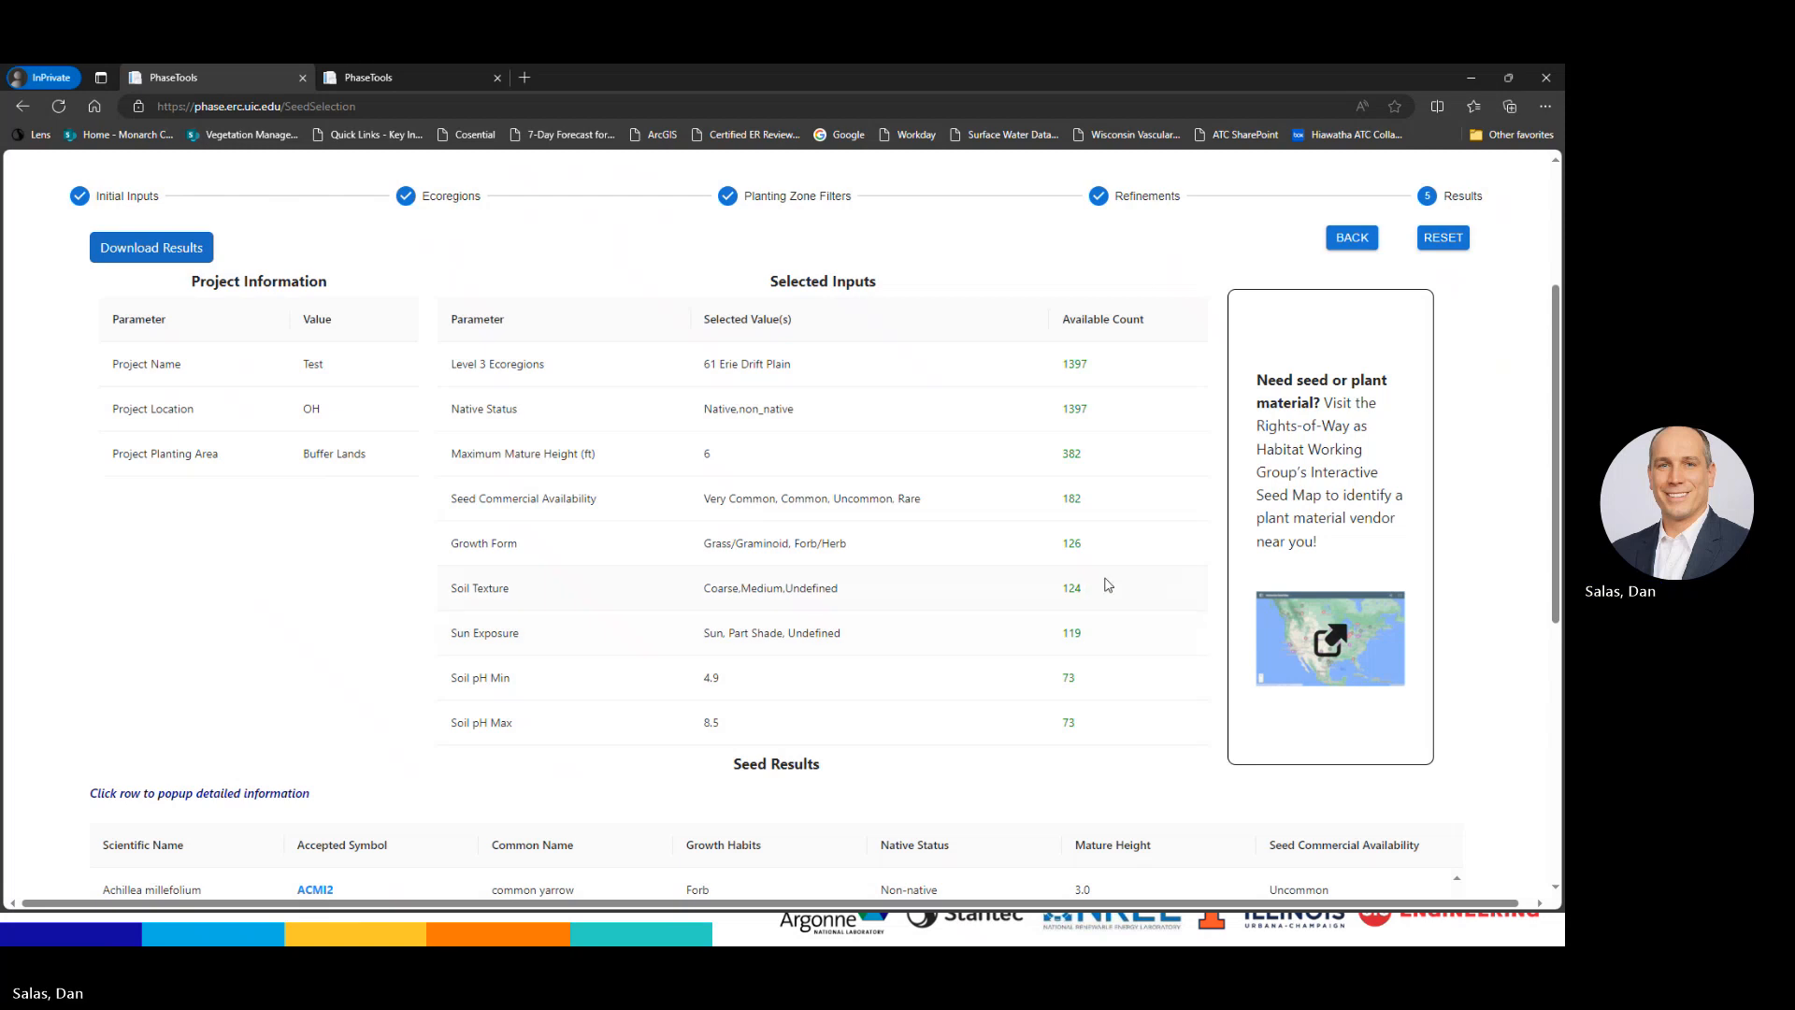
pyautogui.scroll(-5, 1103, 607)
pyautogui.scroll(-1, 1106, 589)
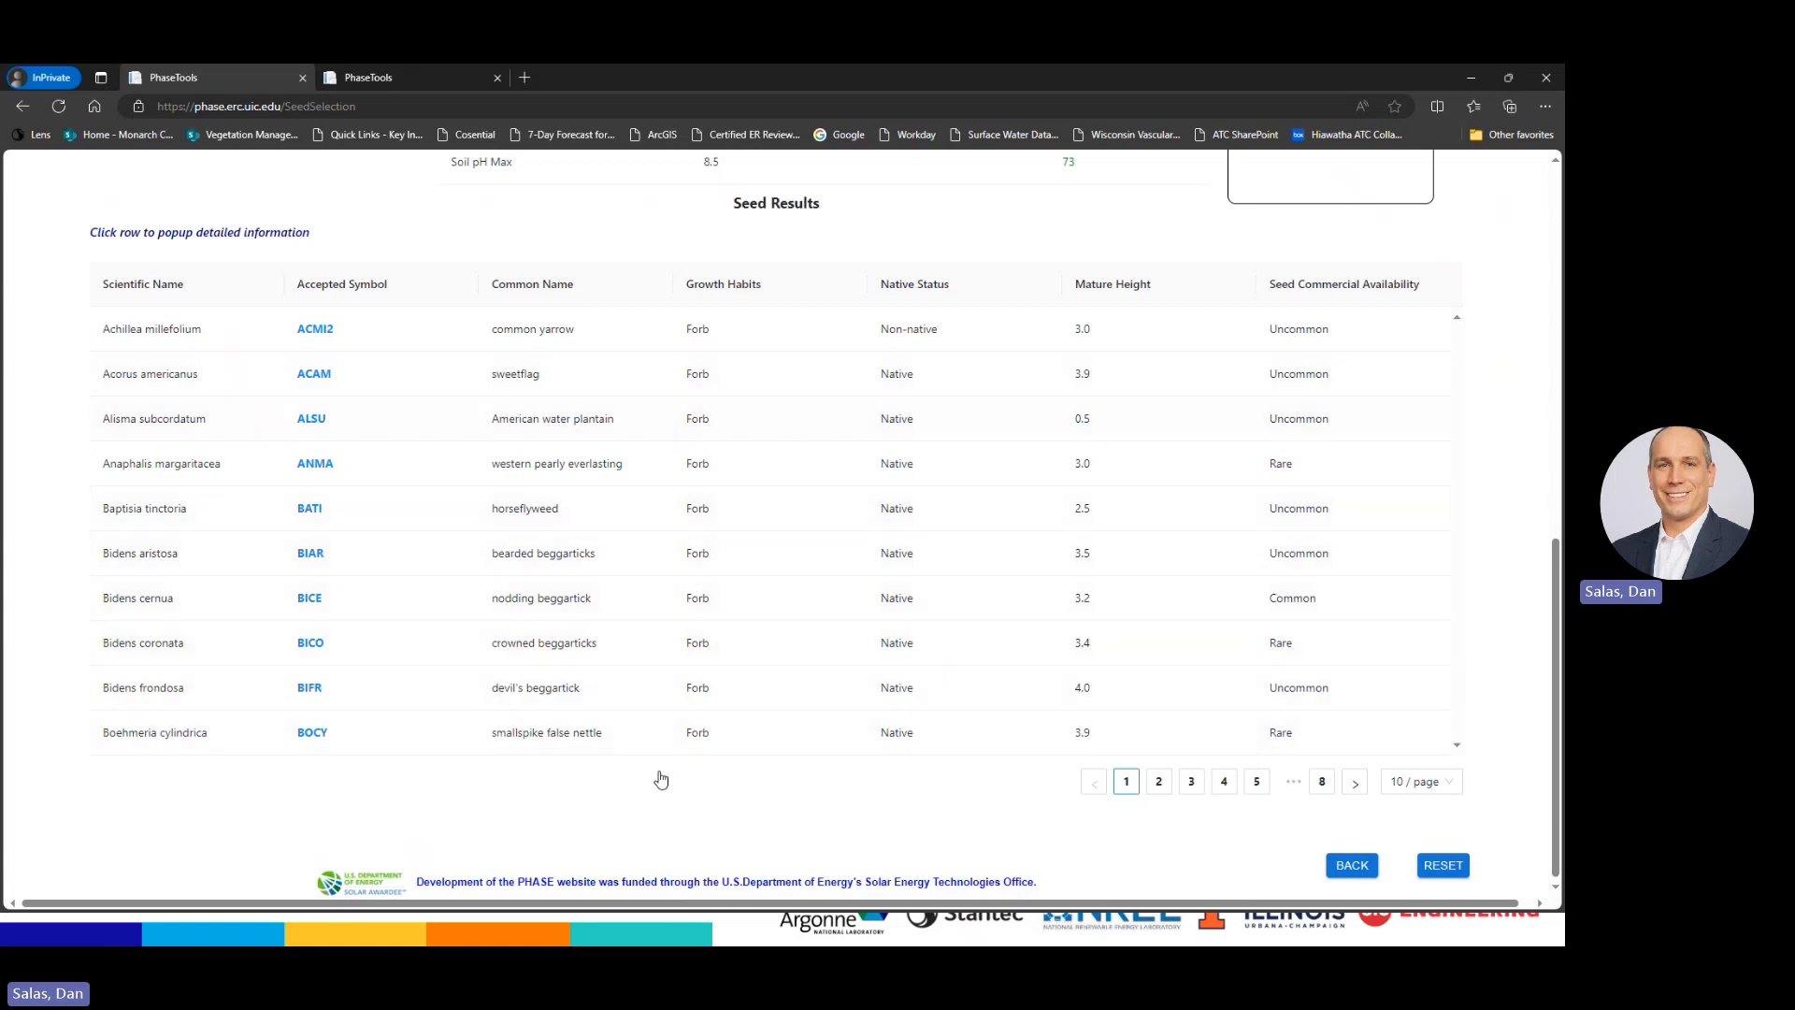
pyautogui.scroll(2, 677, 701)
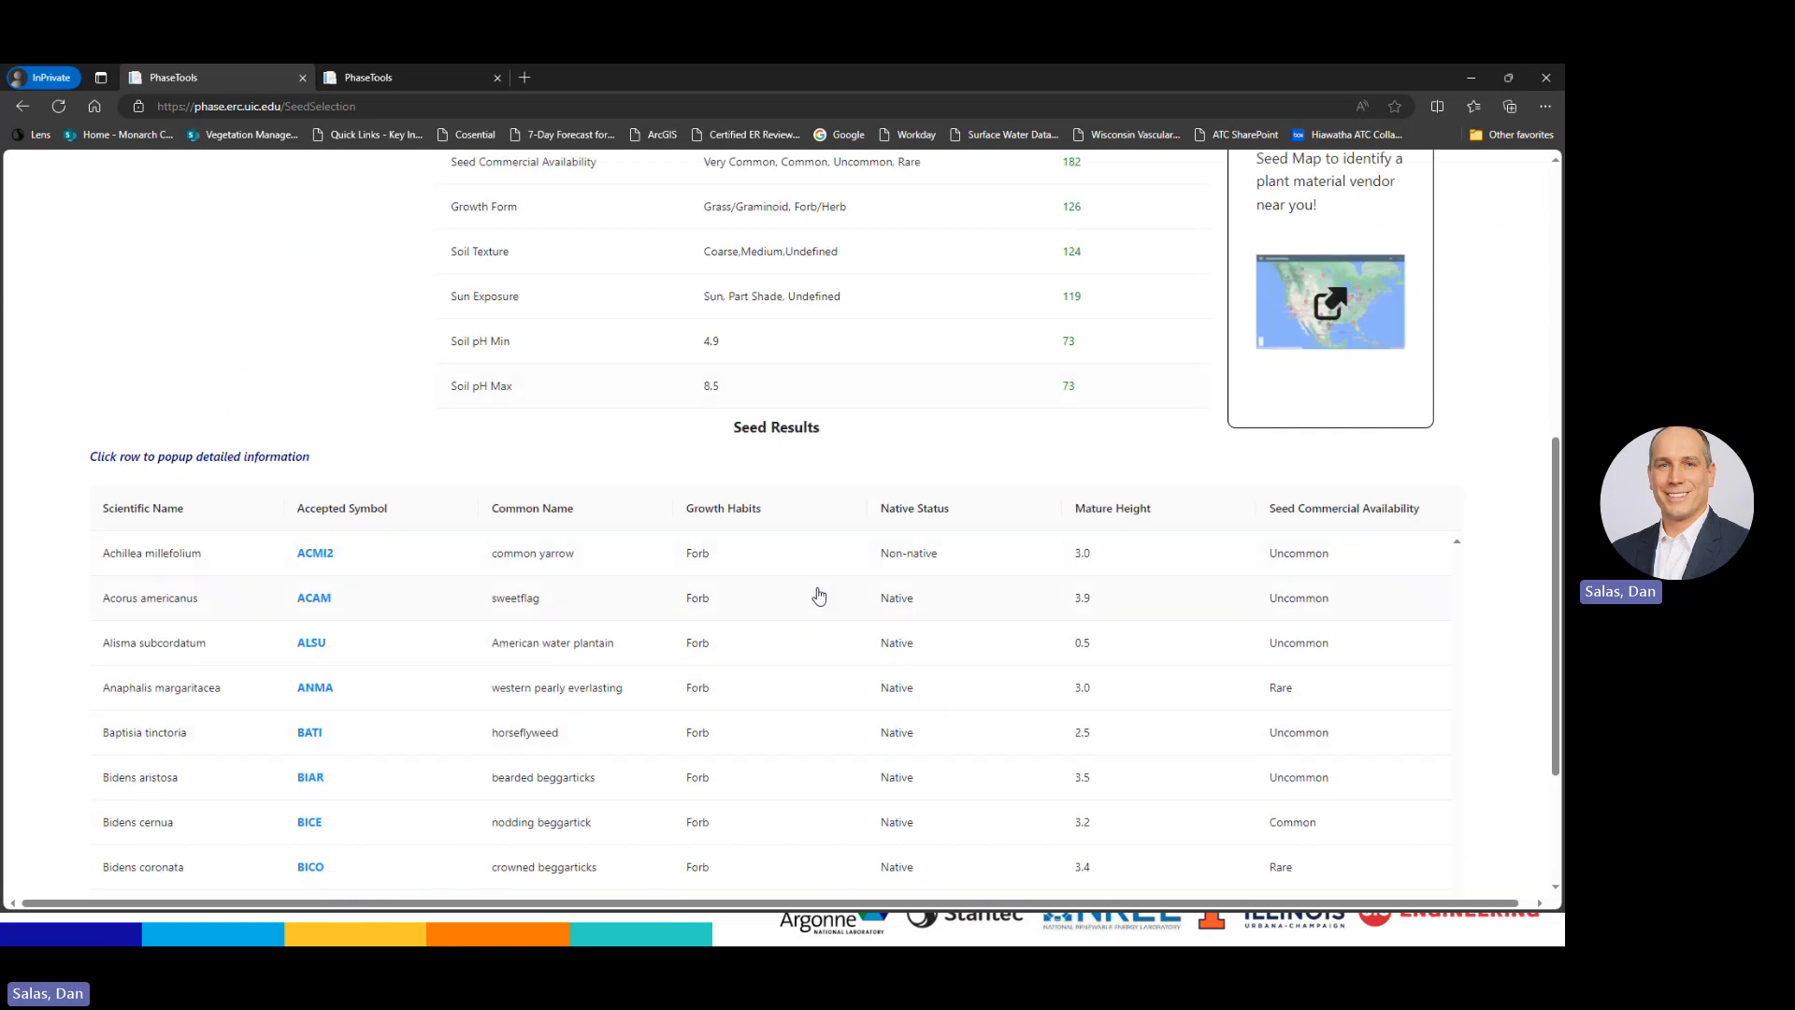
pyautogui.scroll(-1, 850, 606)
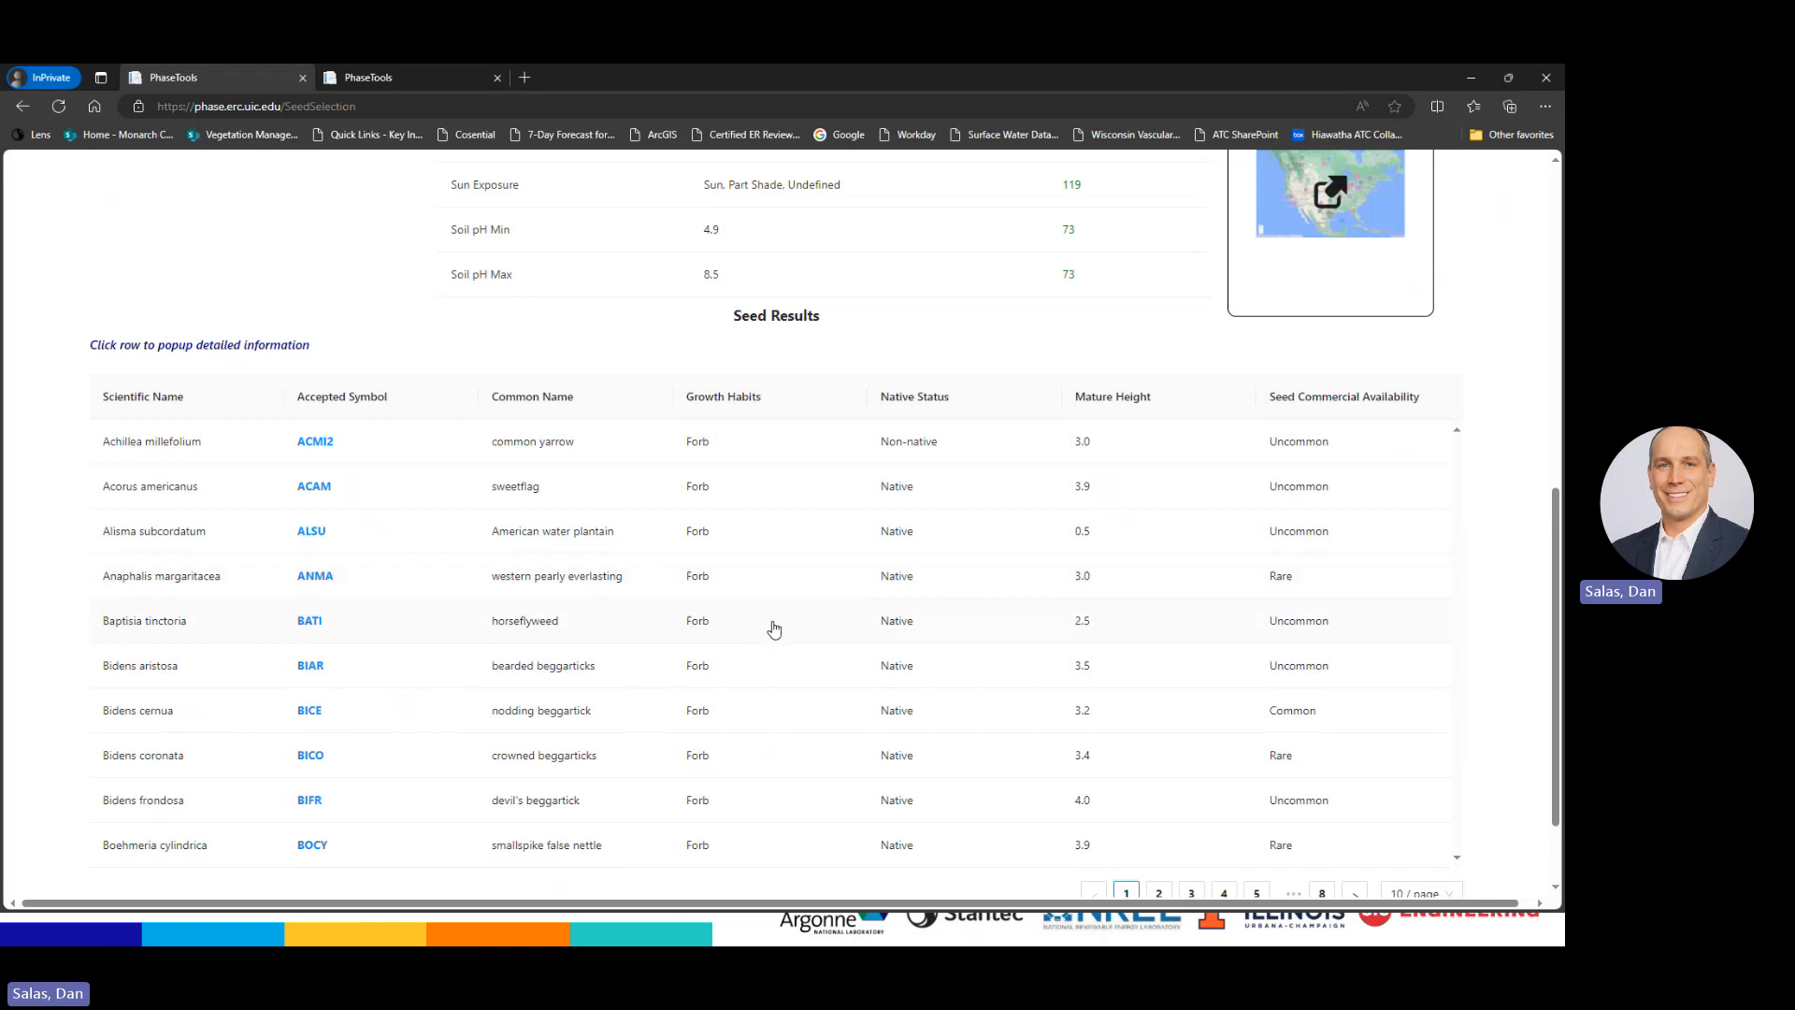
pyautogui.click(637, 721)
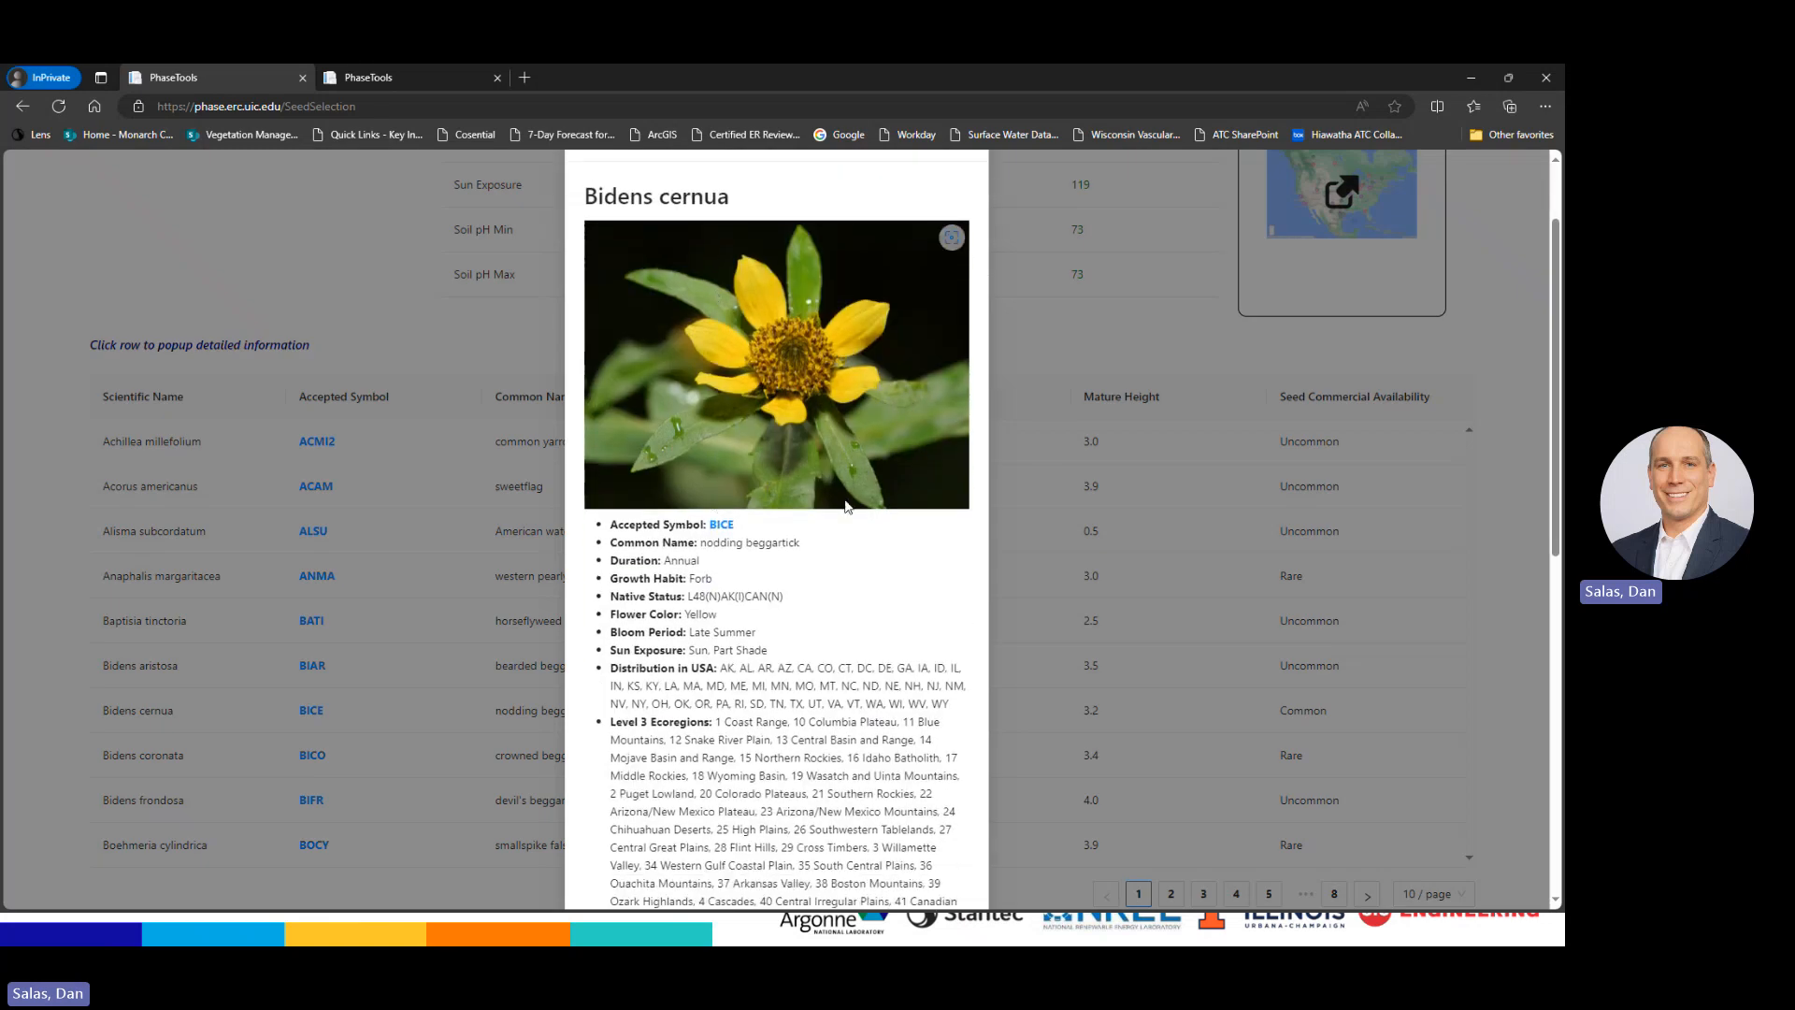
pyautogui.scroll(-8, 843, 704)
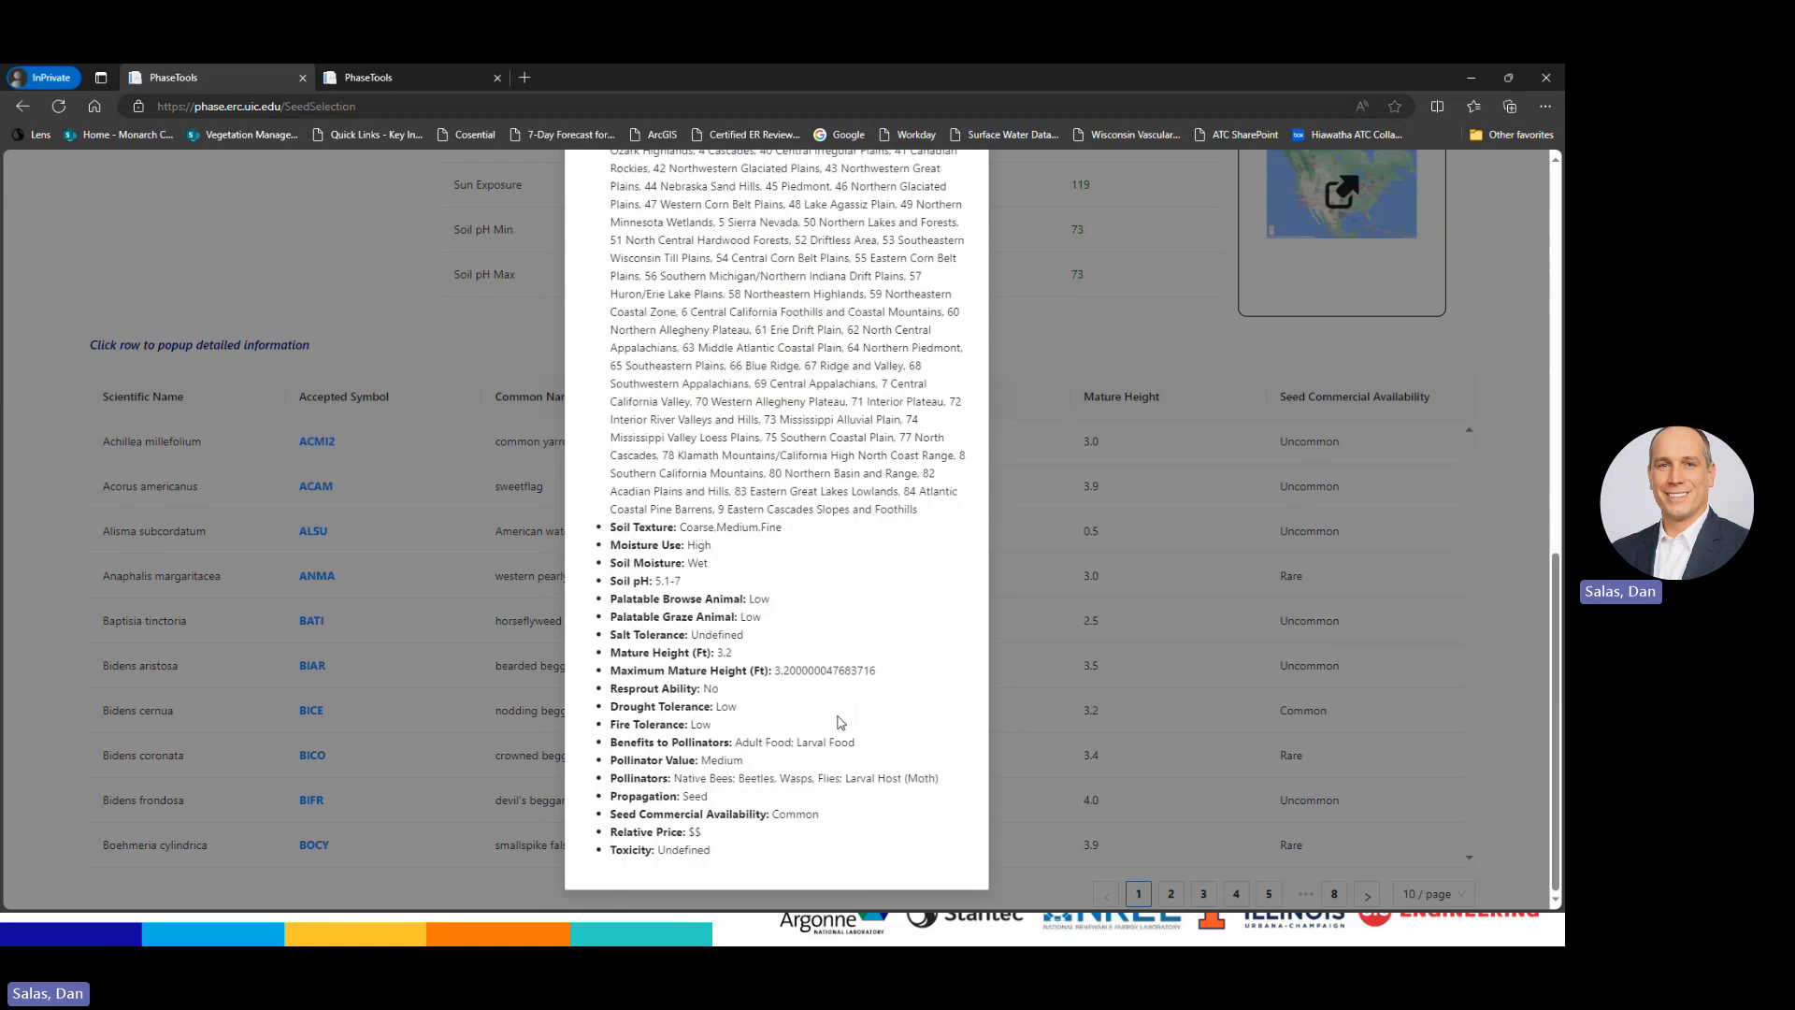
pyautogui.scroll(8, 841, 725)
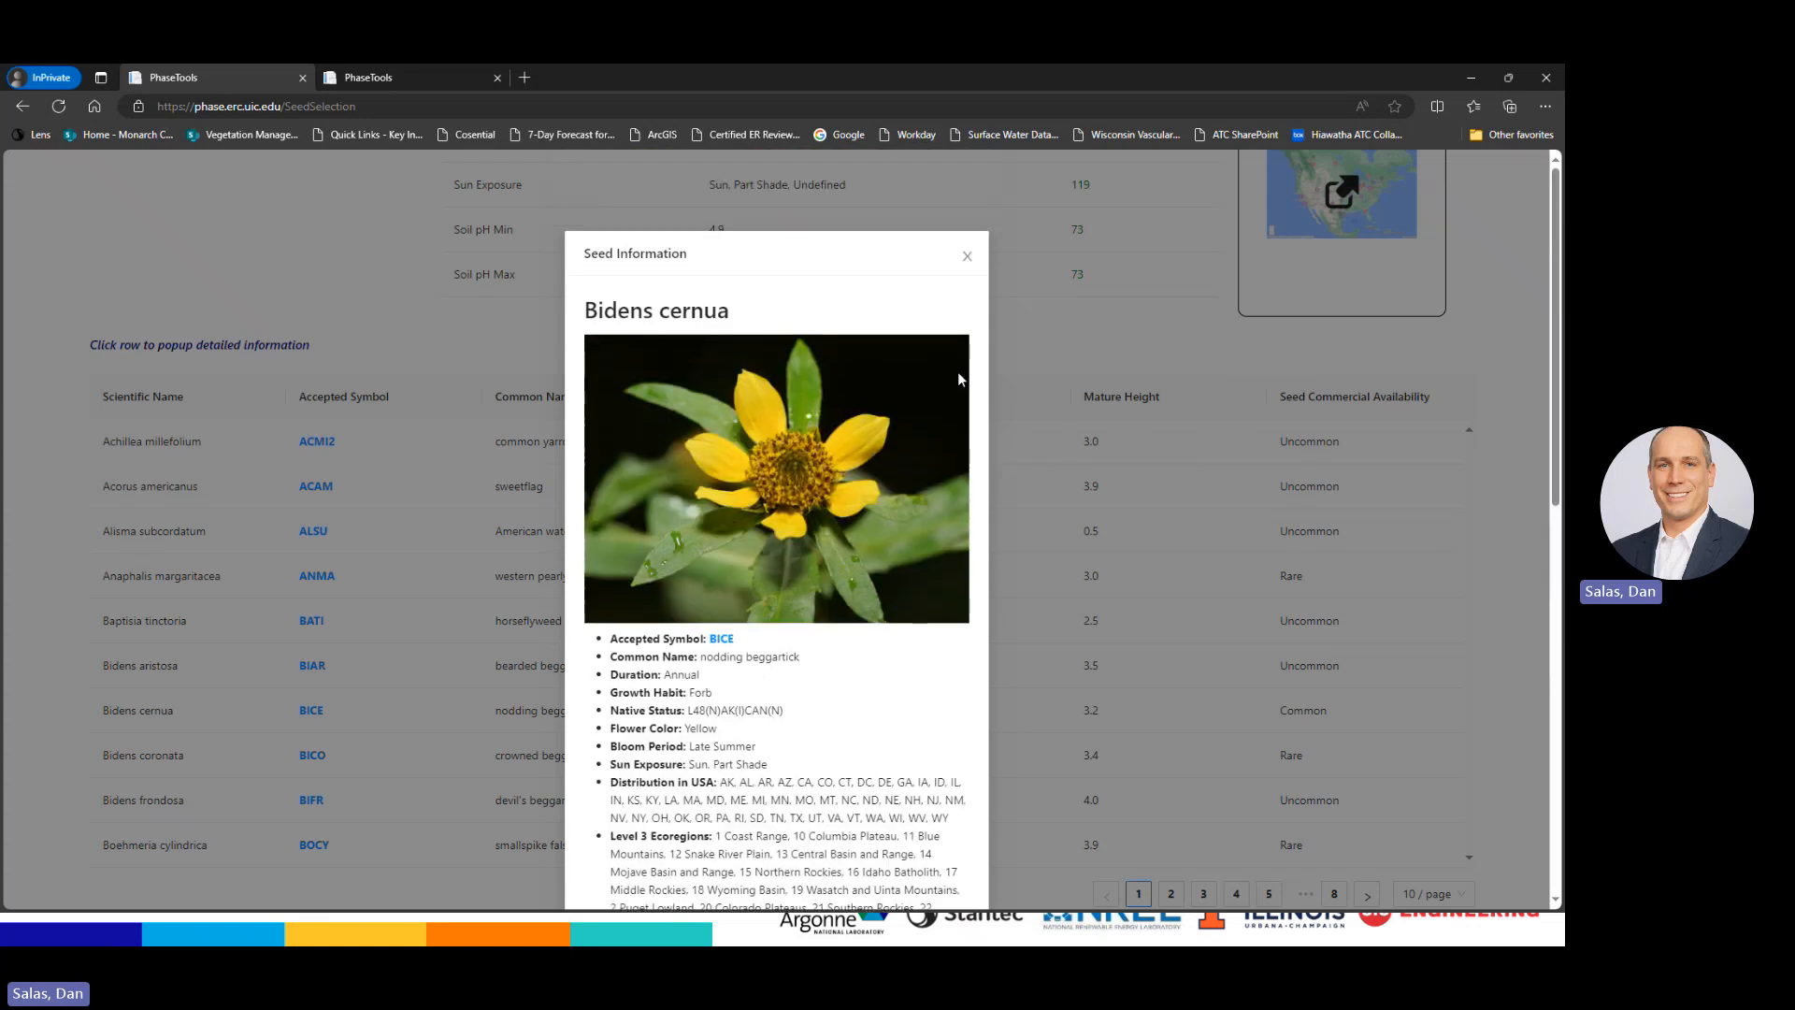
pyautogui.click(966, 256)
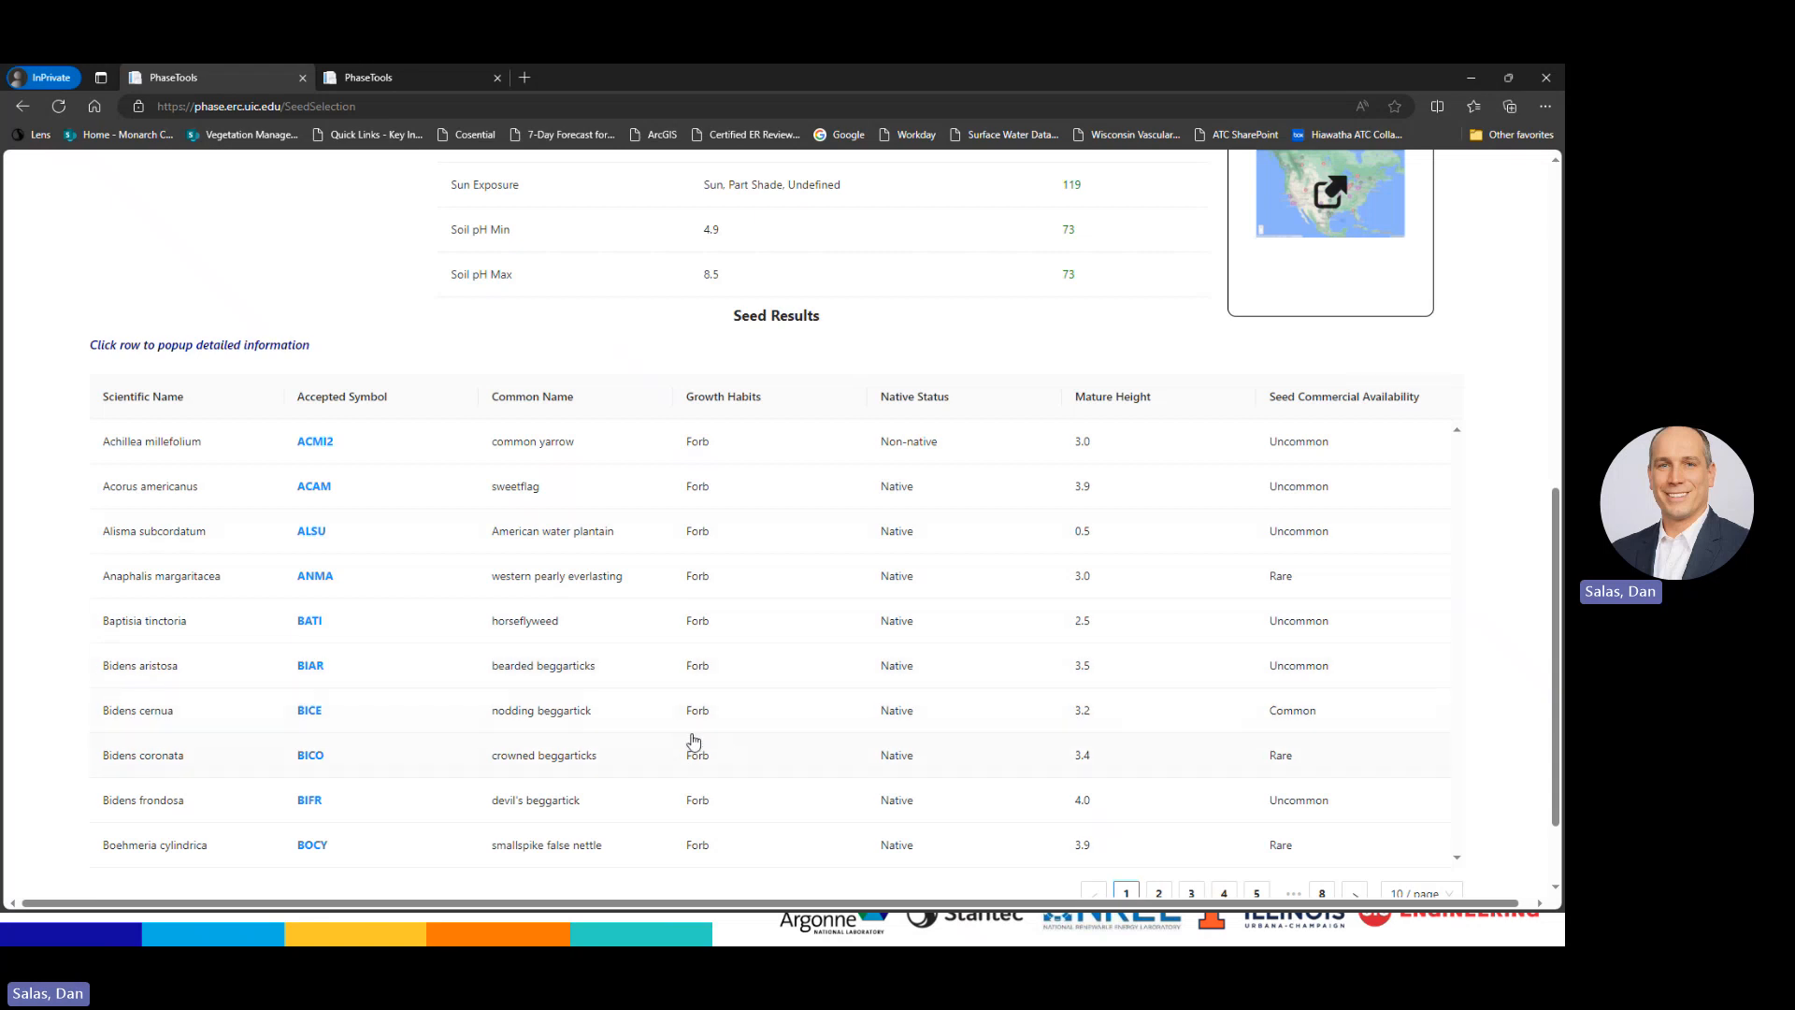
pyautogui.scroll(-1, 876, 665)
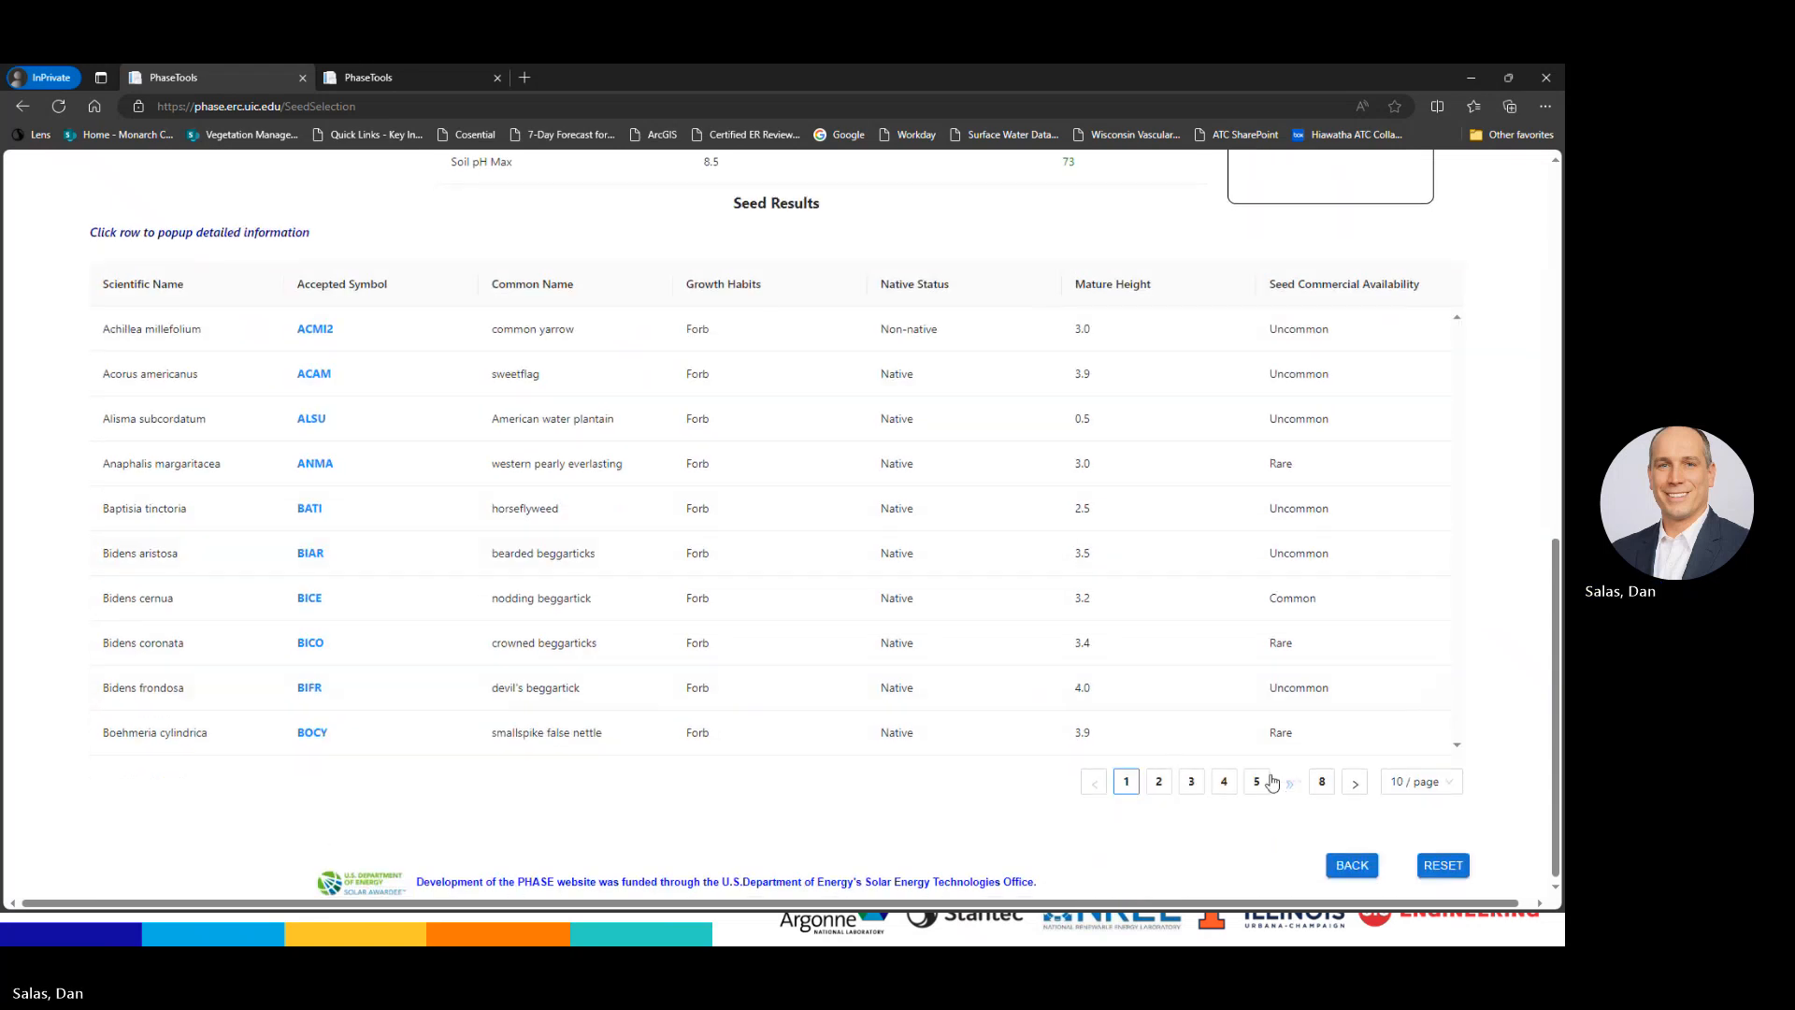
pyautogui.click(1221, 786)
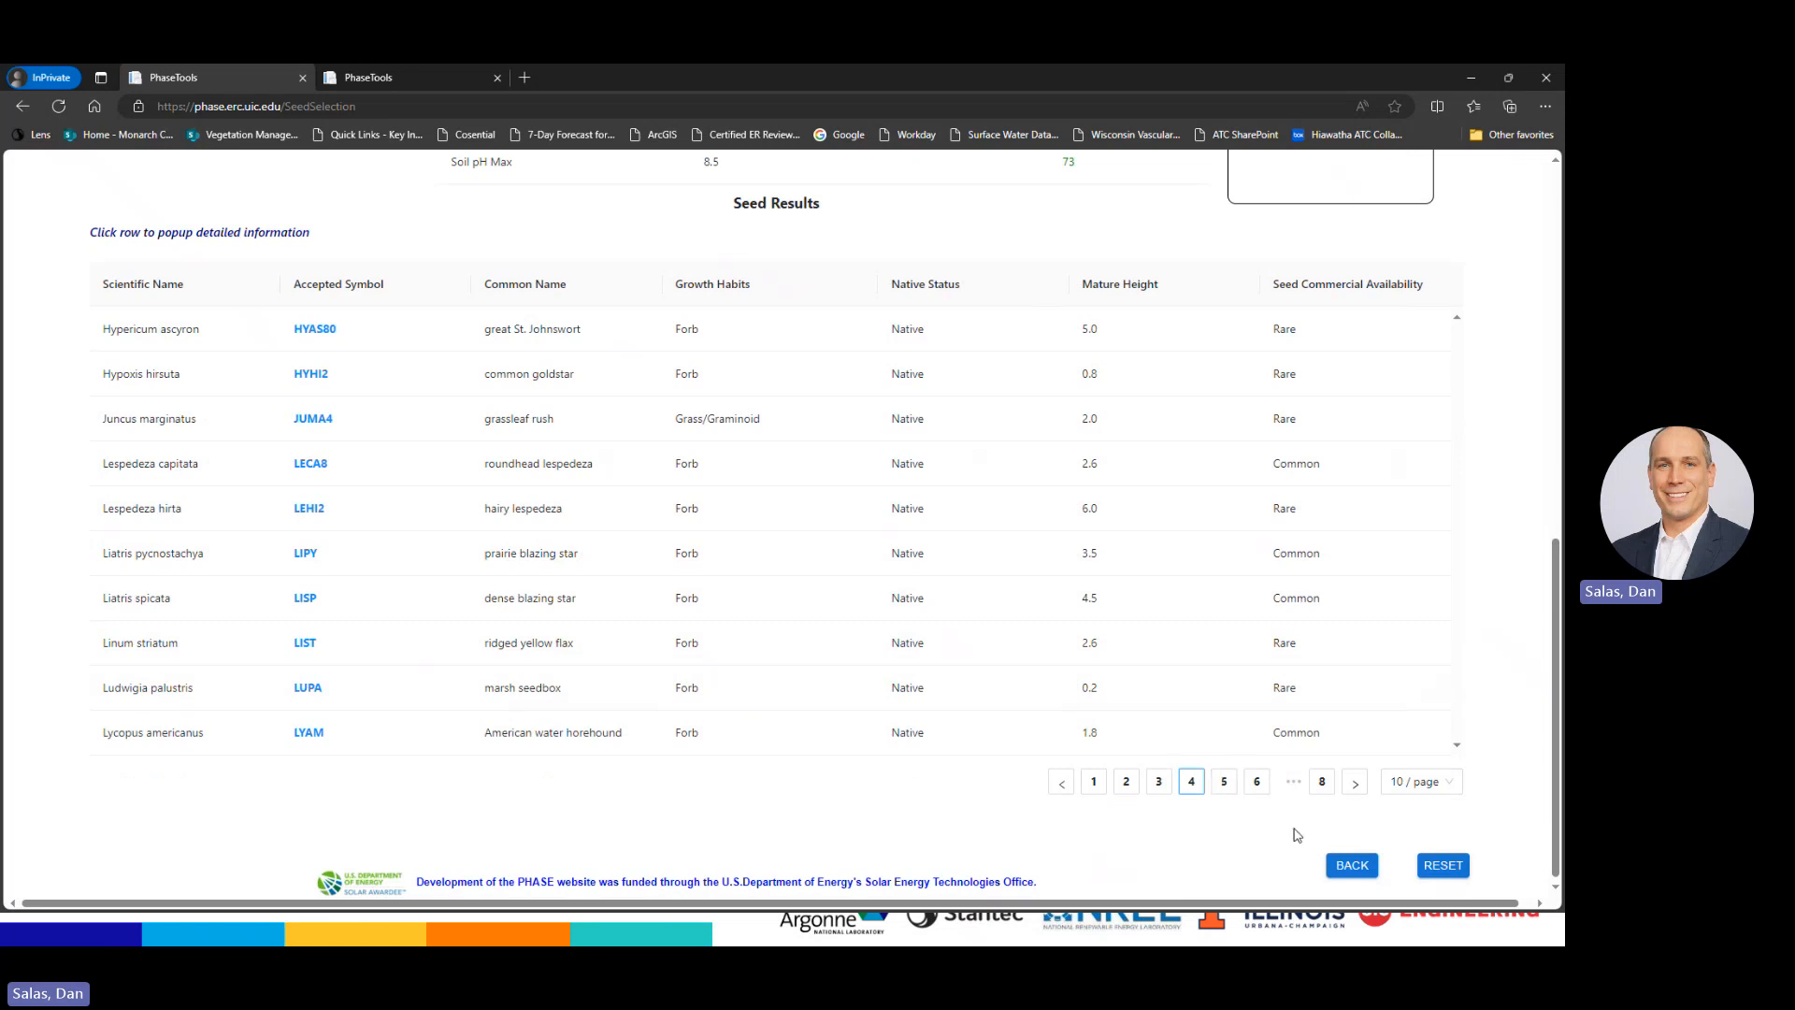
pyautogui.click(1256, 783)
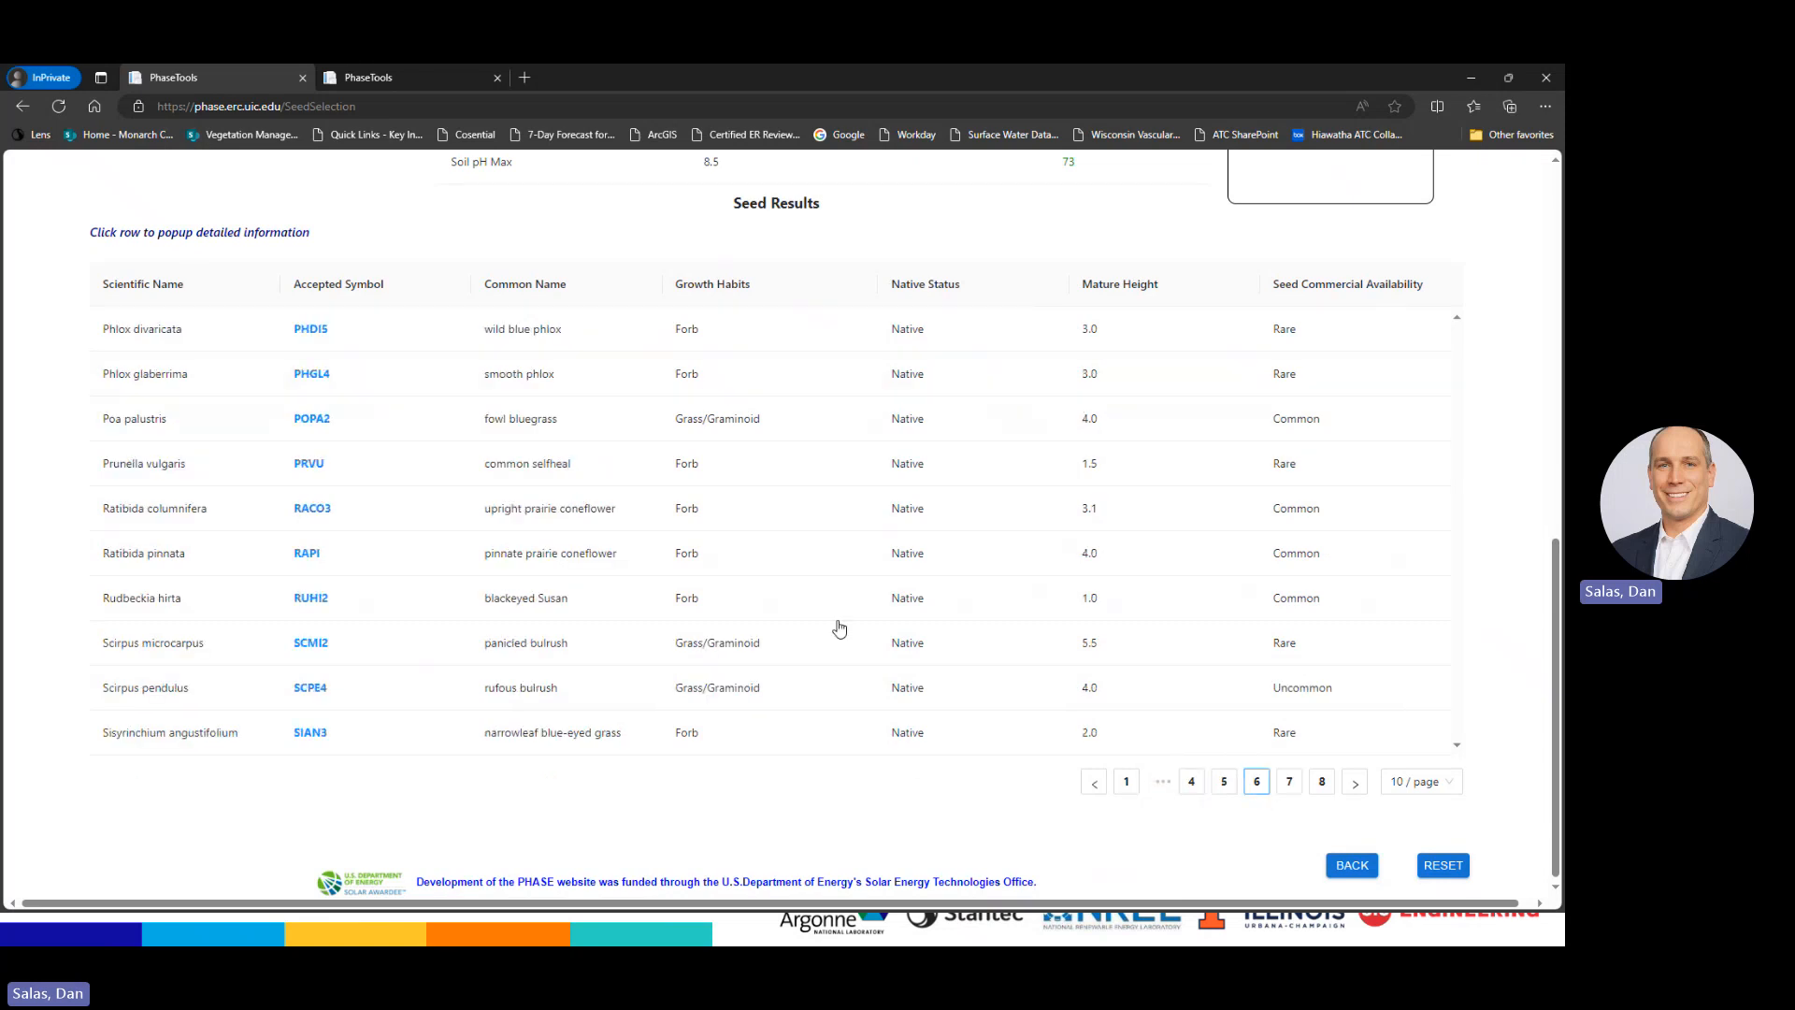
pyautogui.scroll(5, 845, 721)
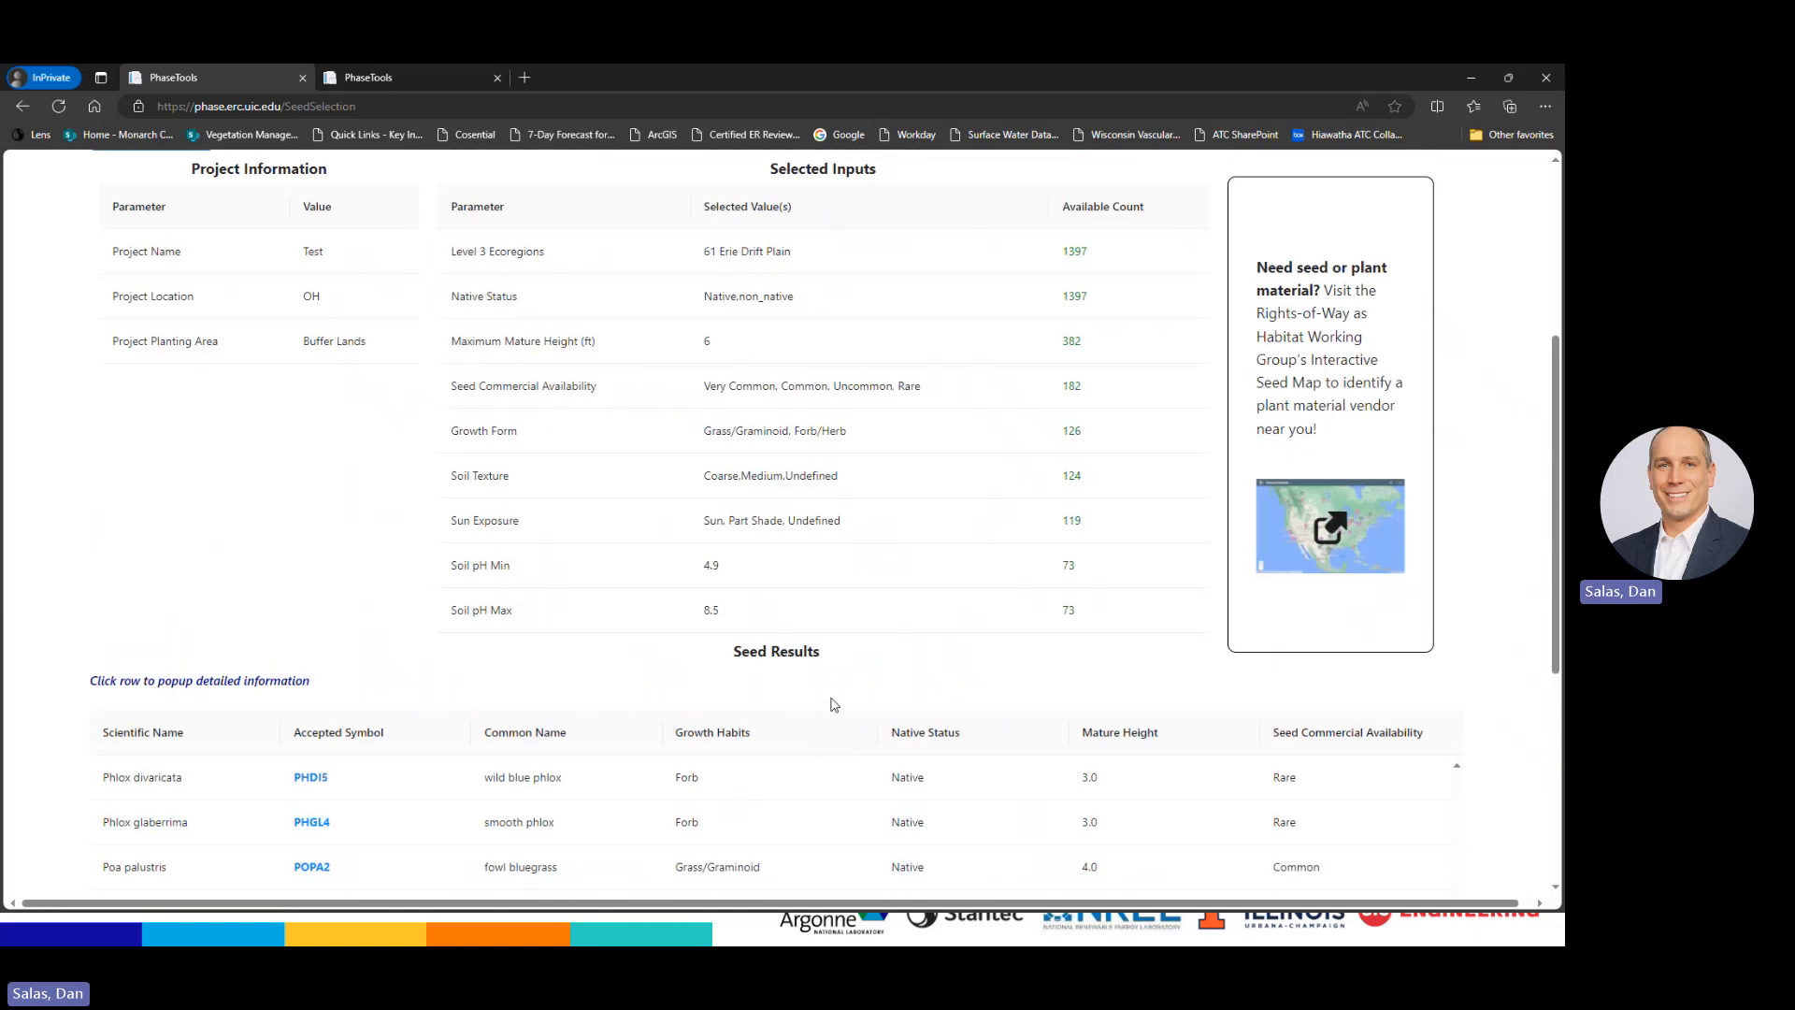
pyautogui.scroll(4, 838, 708)
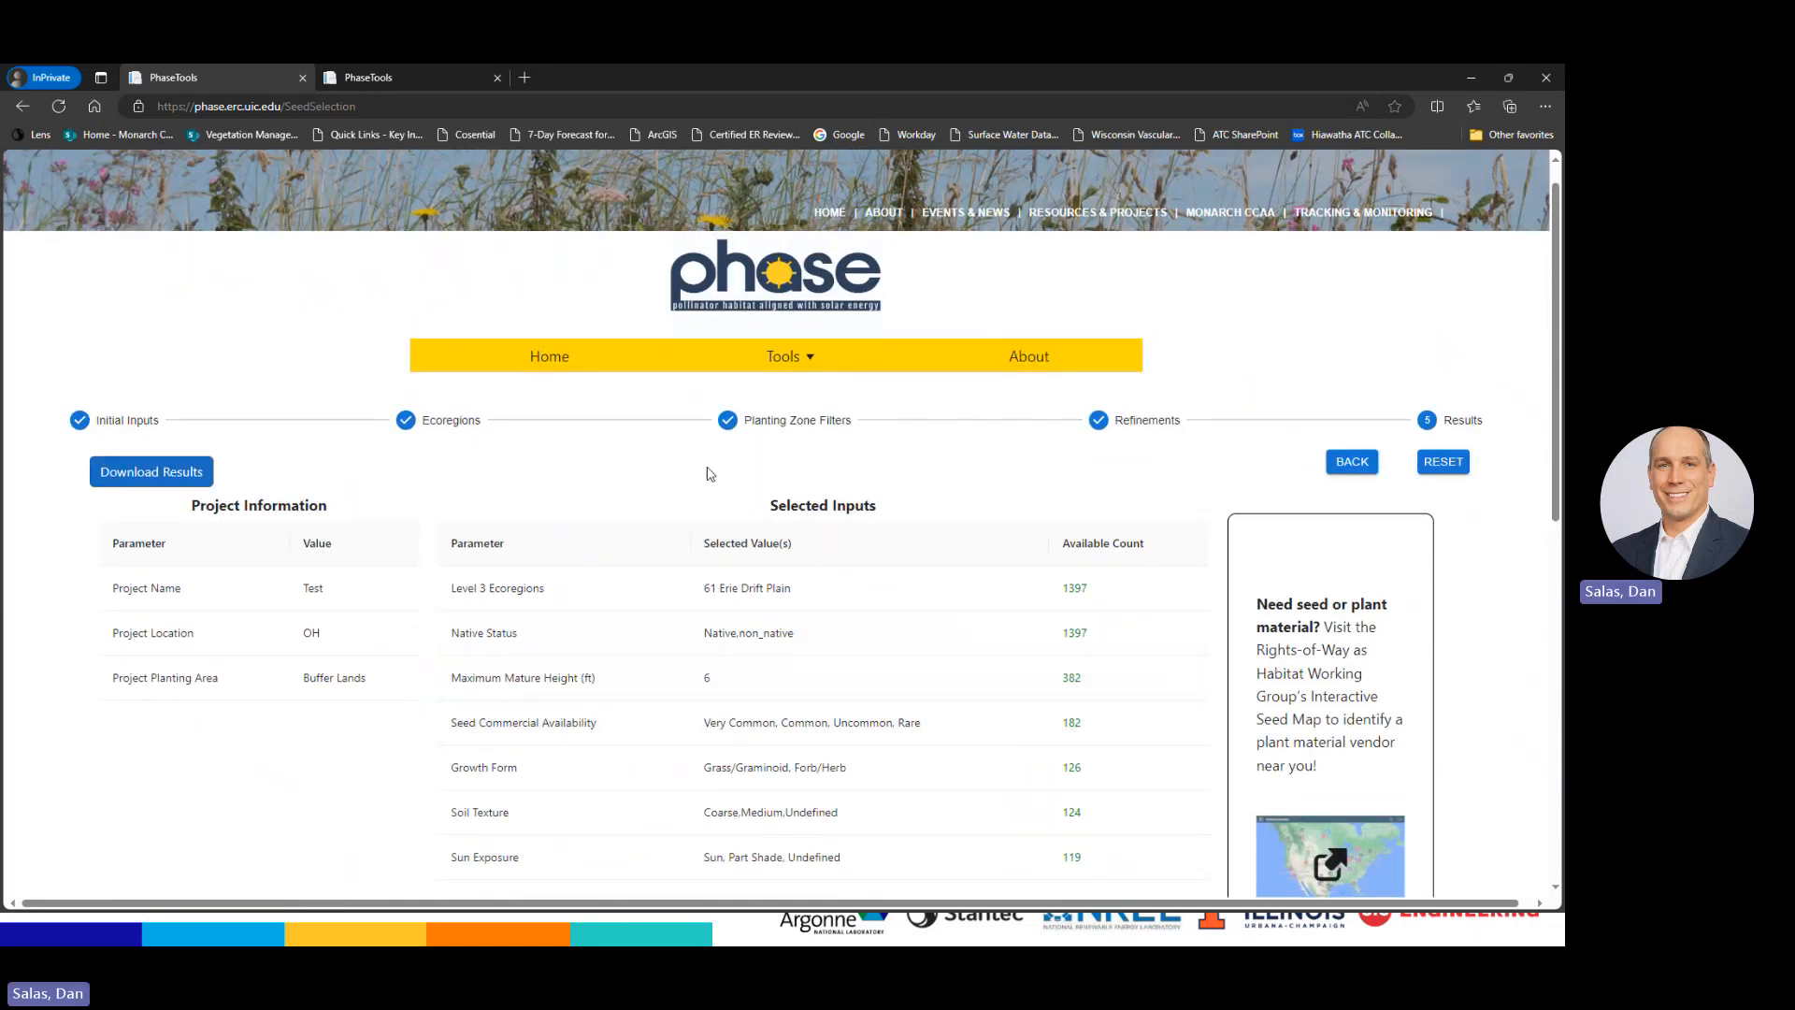
pyautogui.scroll(-4, 774, 738)
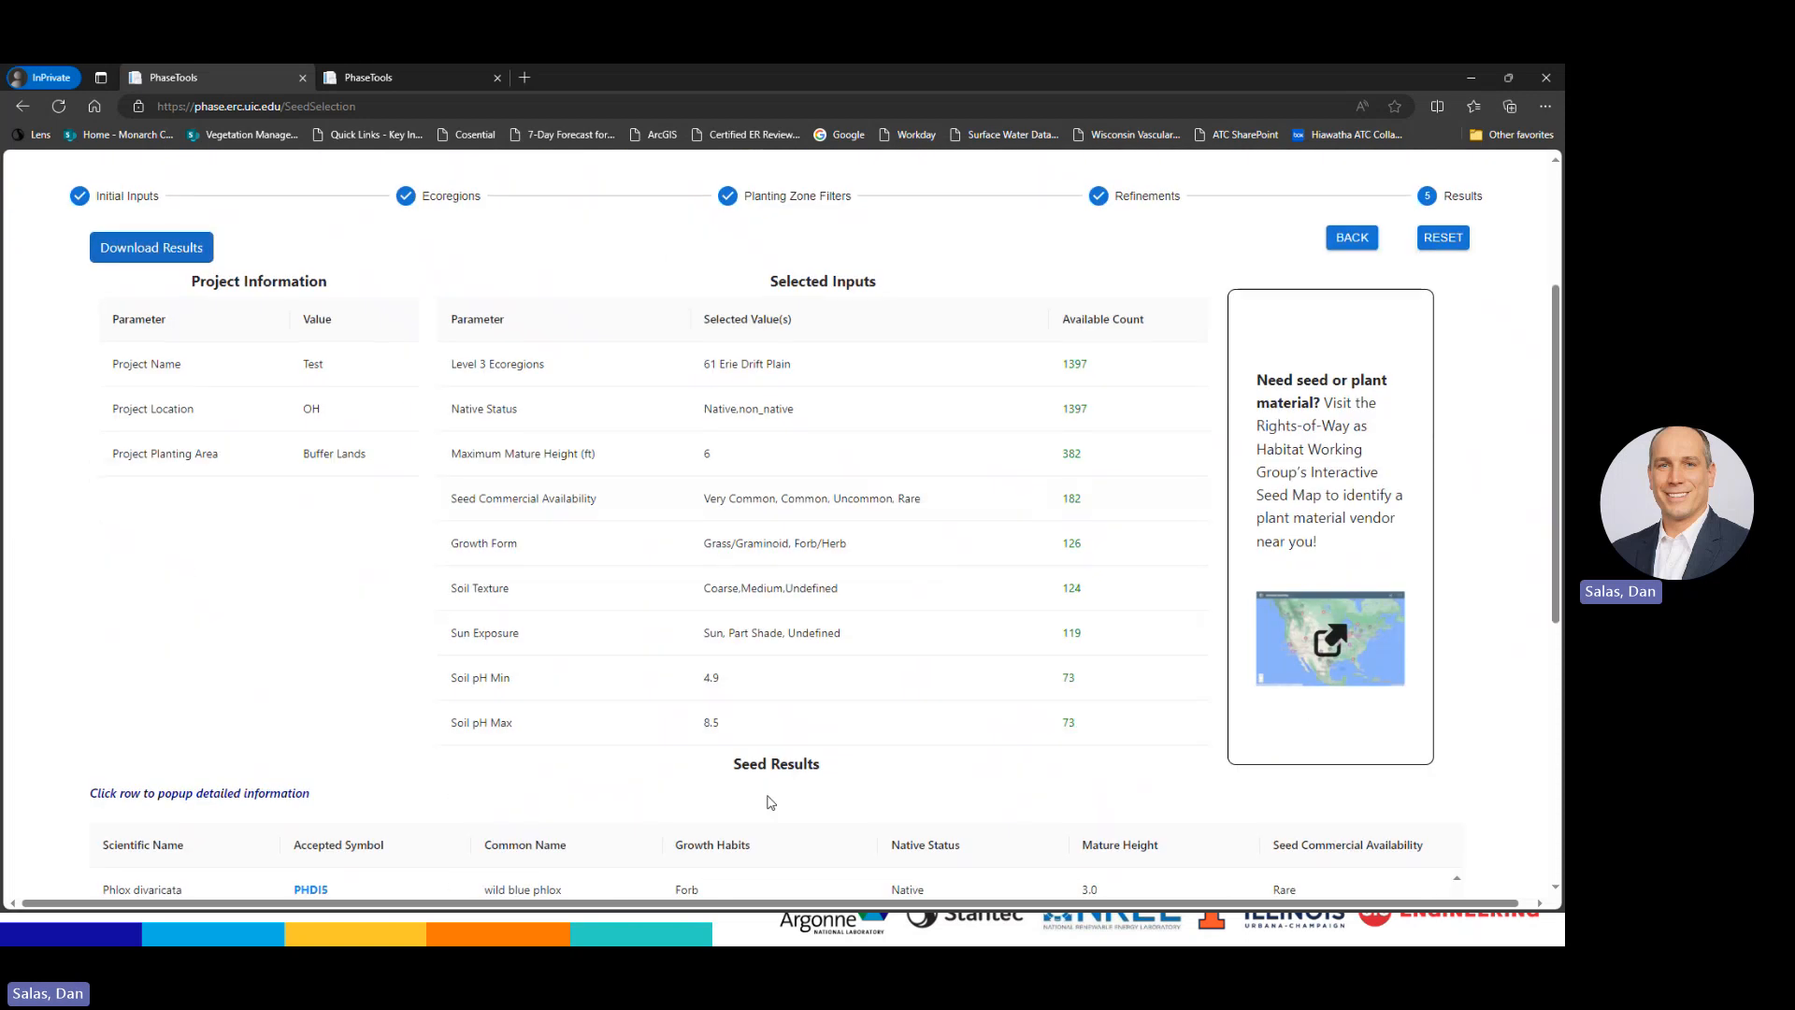
pyautogui.scroll(-3, 687, 753)
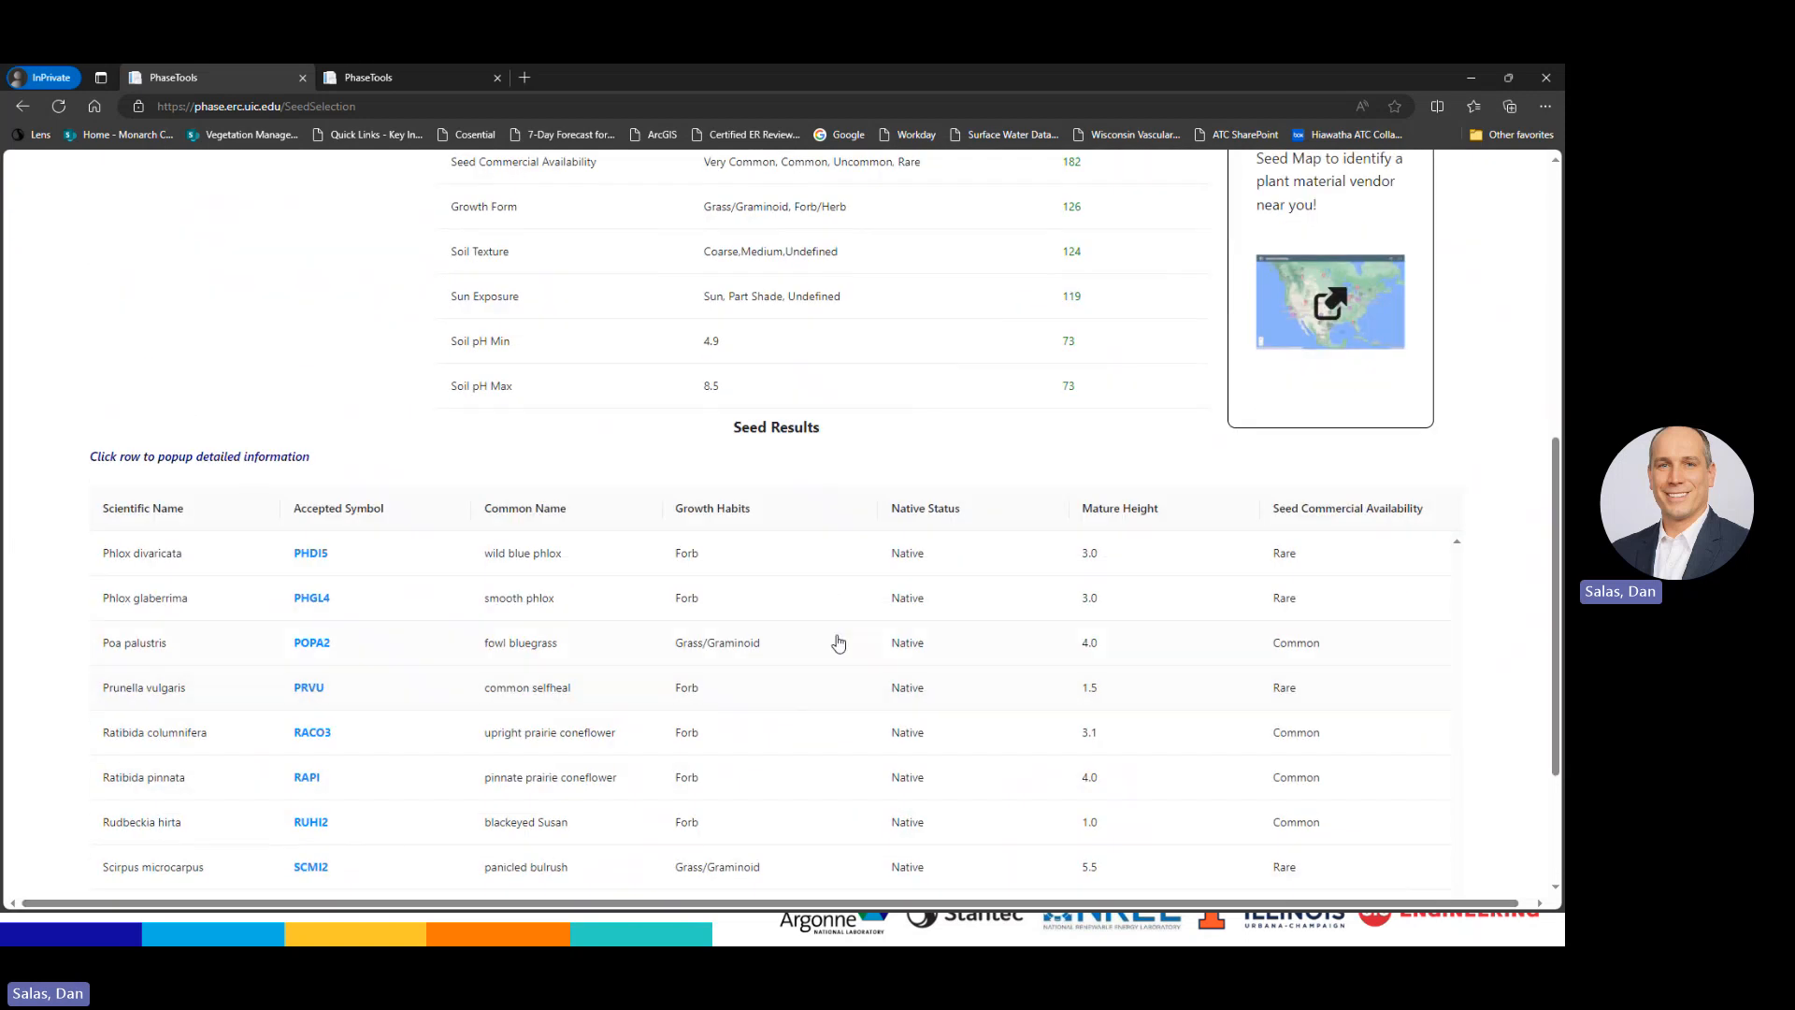
pyautogui.scroll(6, 549, 473)
pyautogui.click(158, 372)
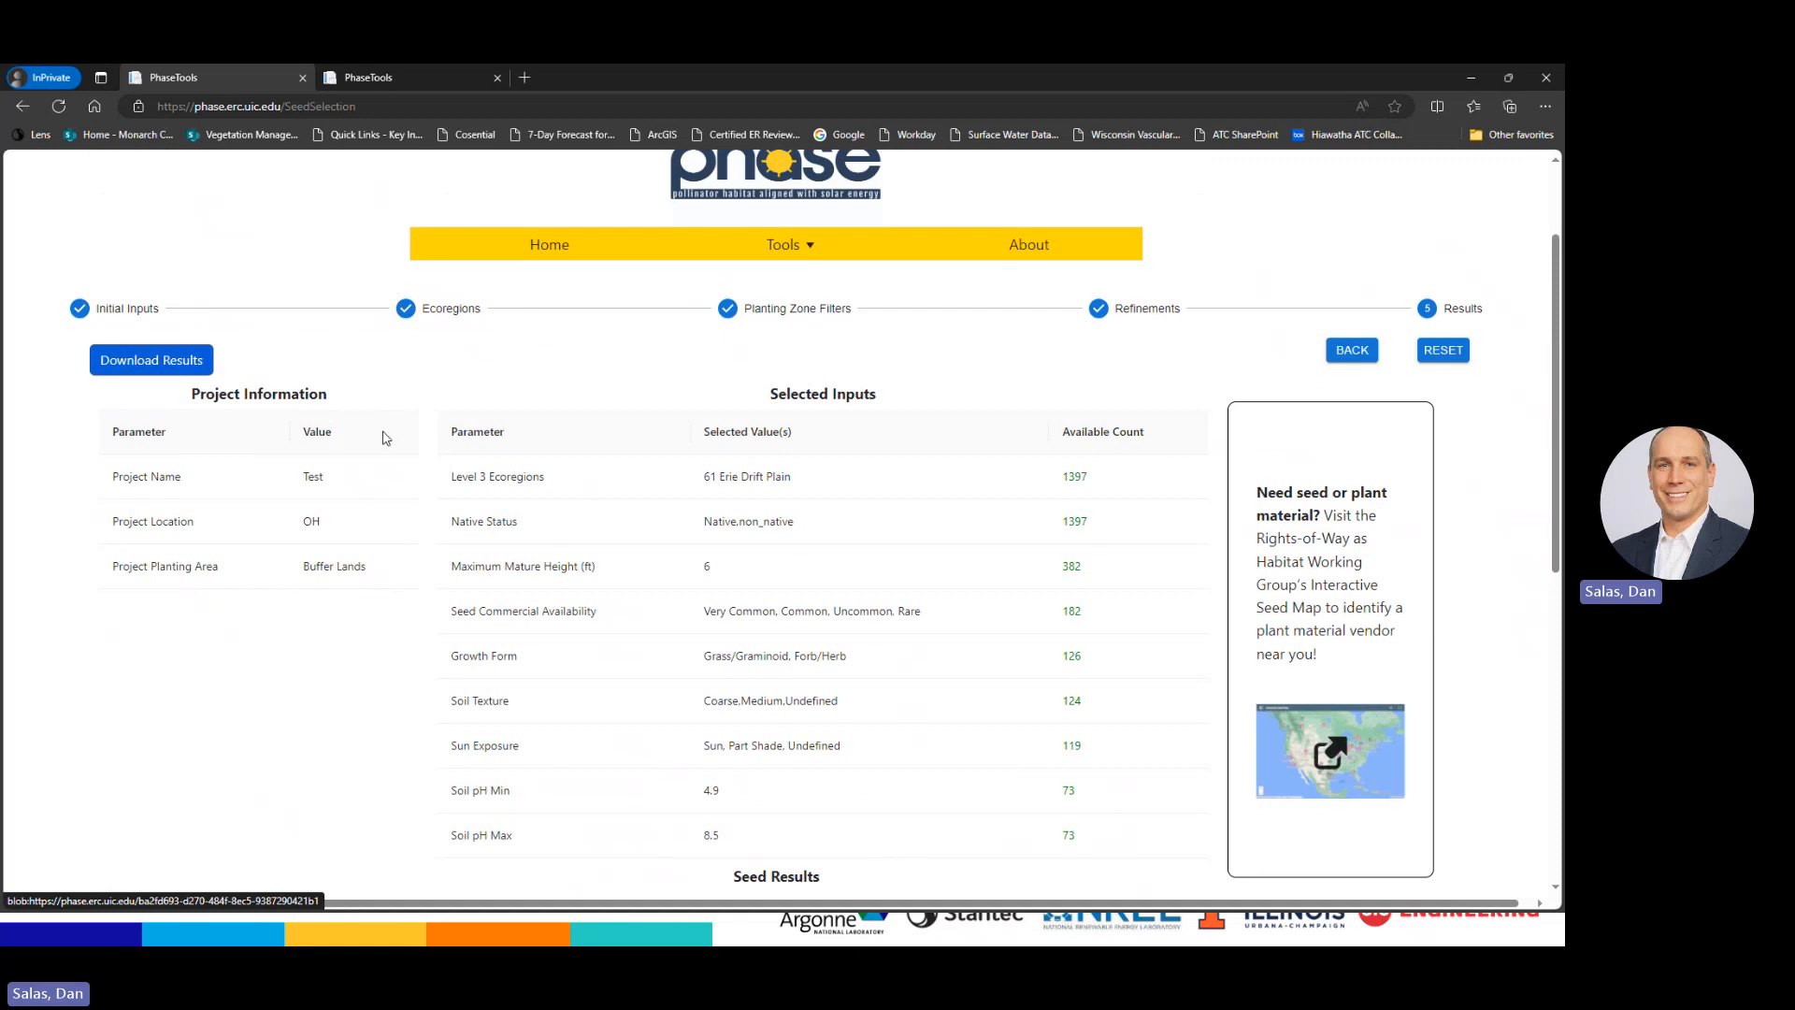
# Go back to Planting Zone Filters, add Dry and Moist soil moisture, and return to Refinements
pyautogui.click(1346, 353)
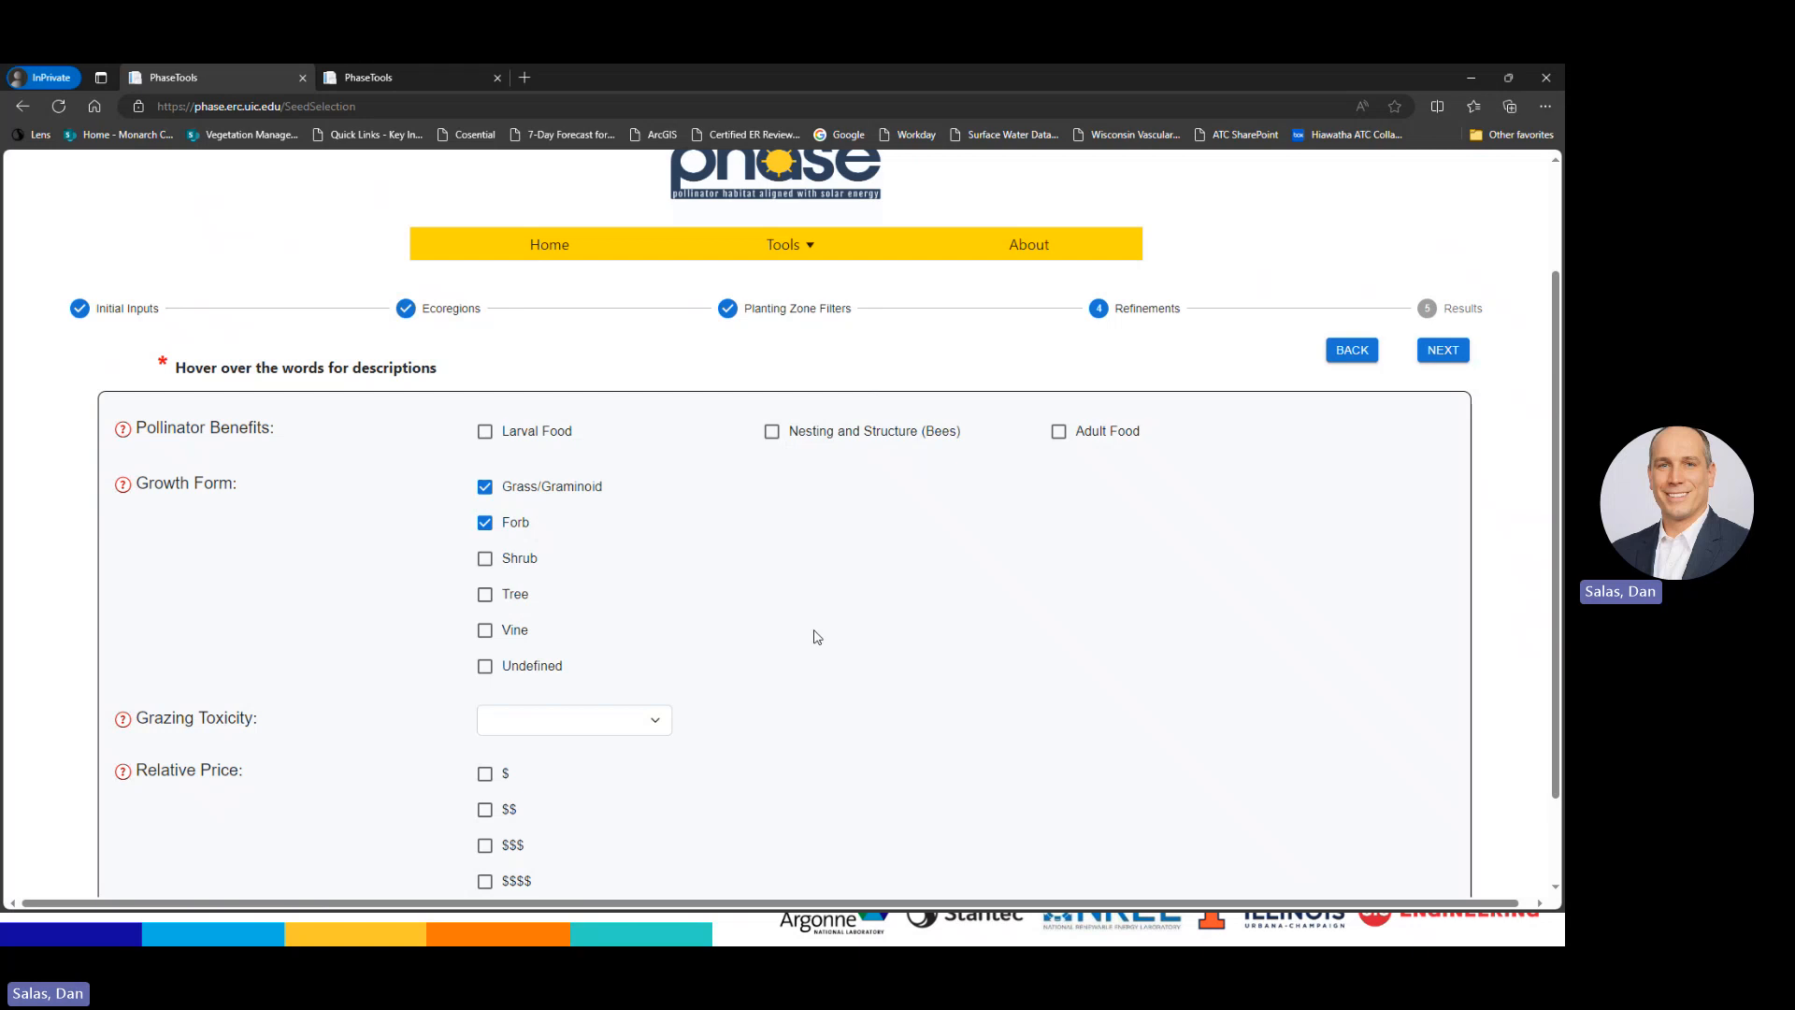
pyautogui.click(1337, 353)
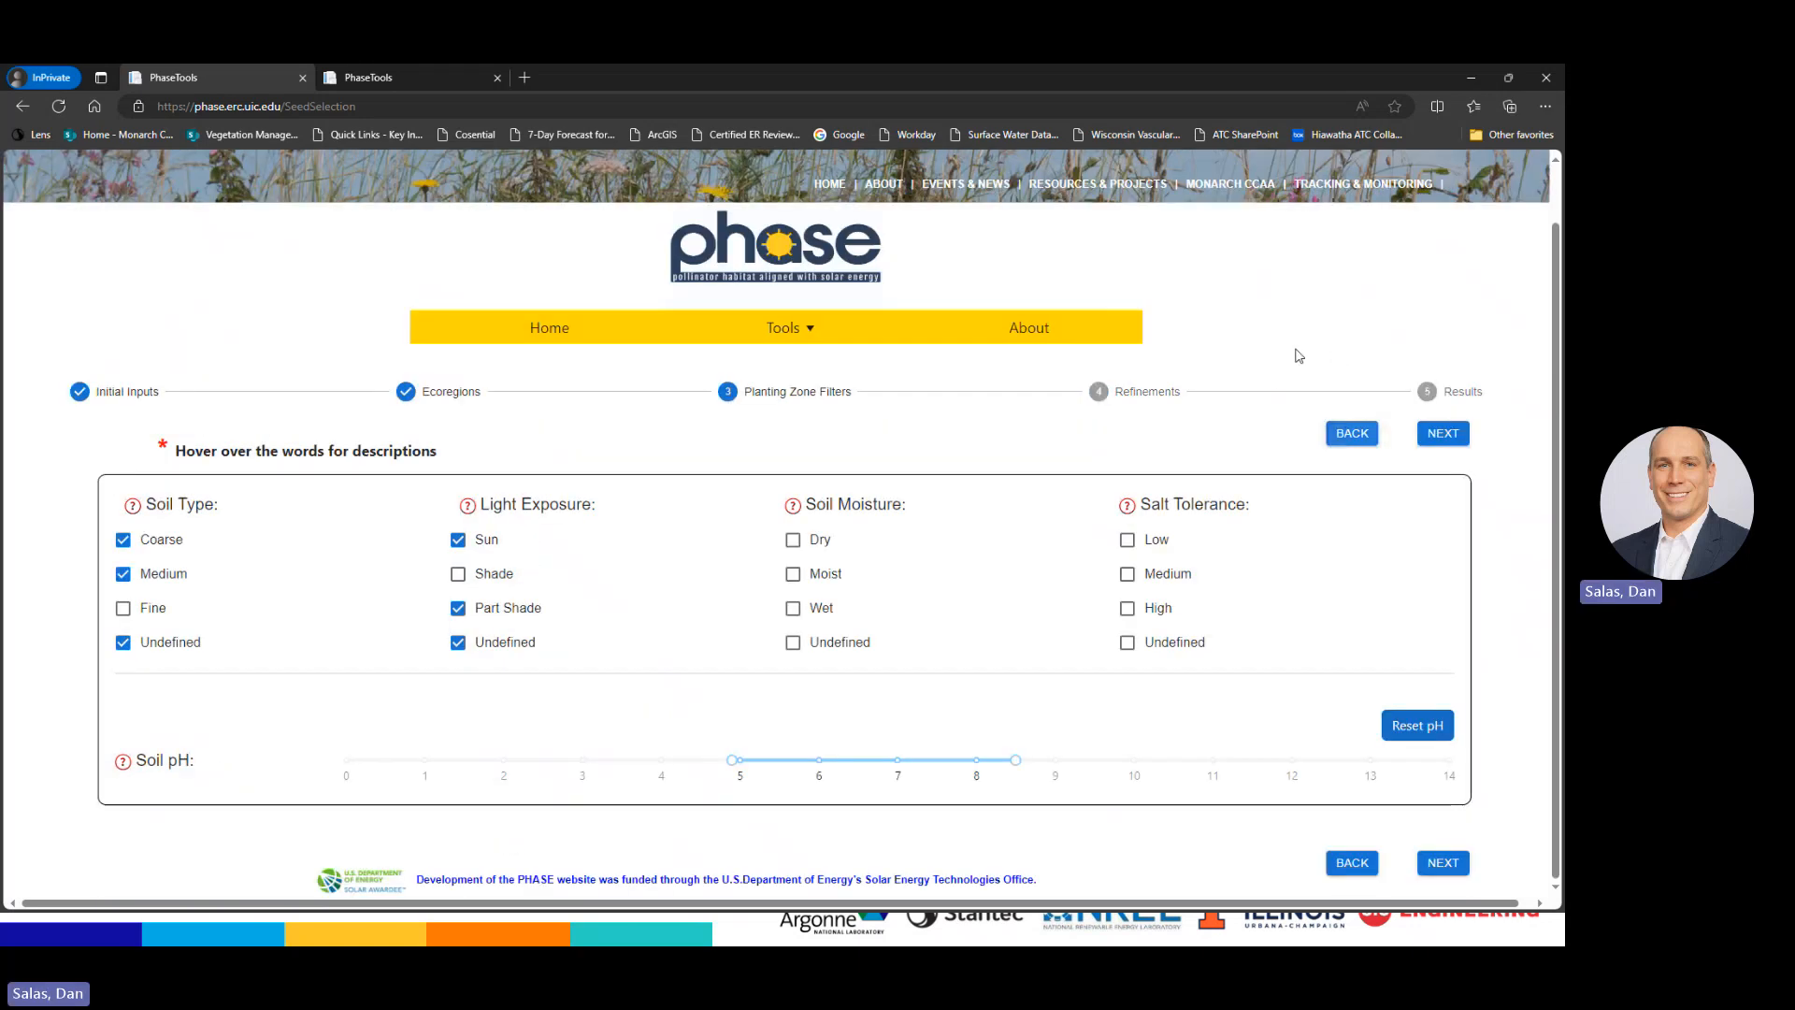
pyautogui.click(795, 540)
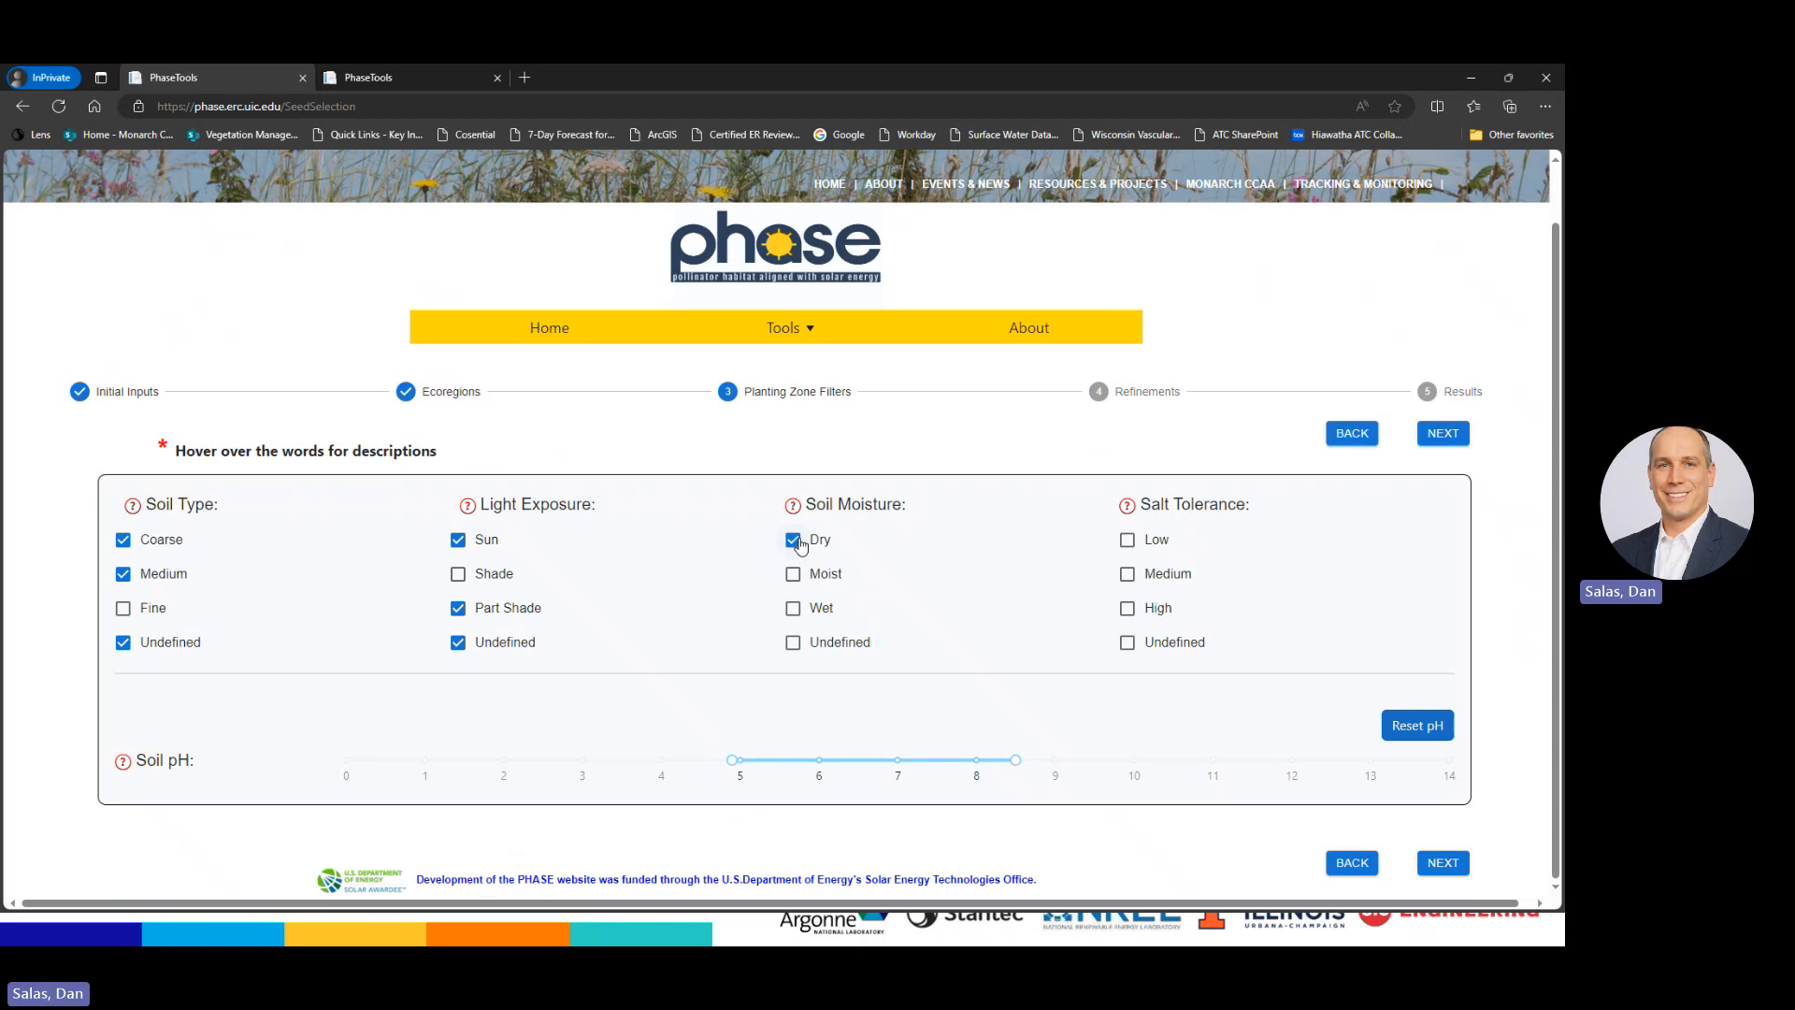
pyautogui.click(793, 574)
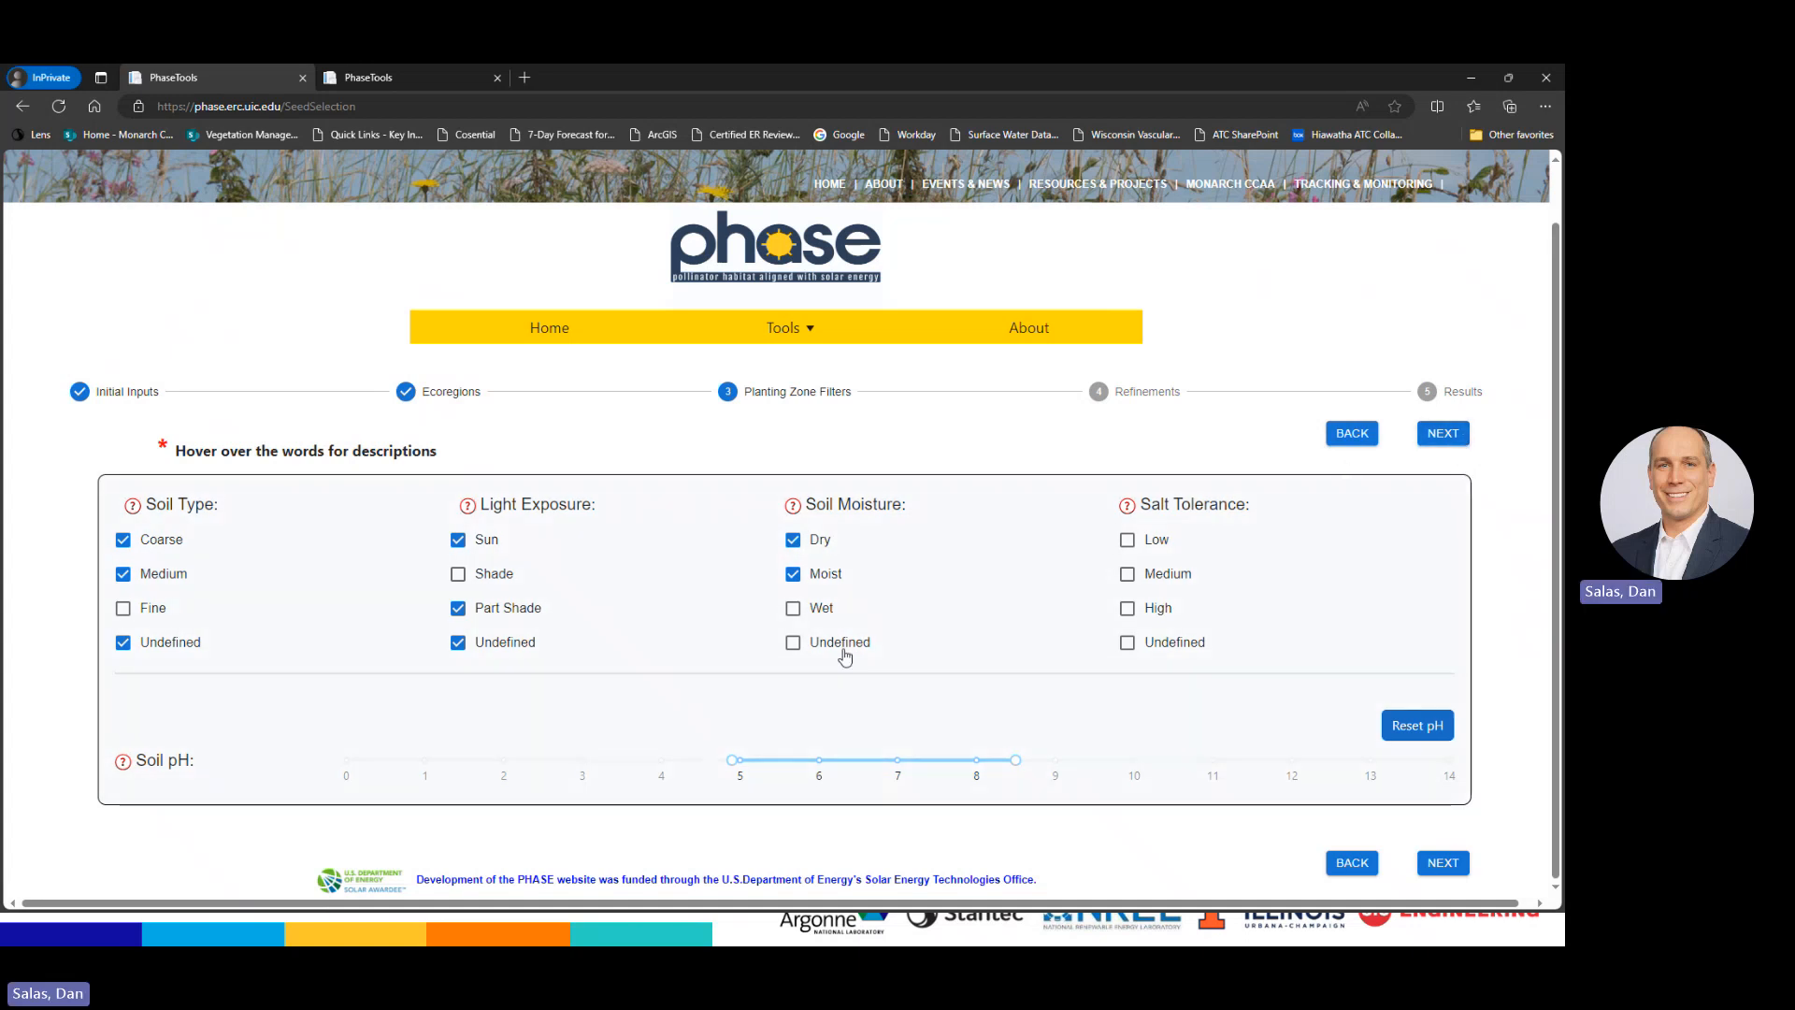
pyautogui.click(1444, 435)
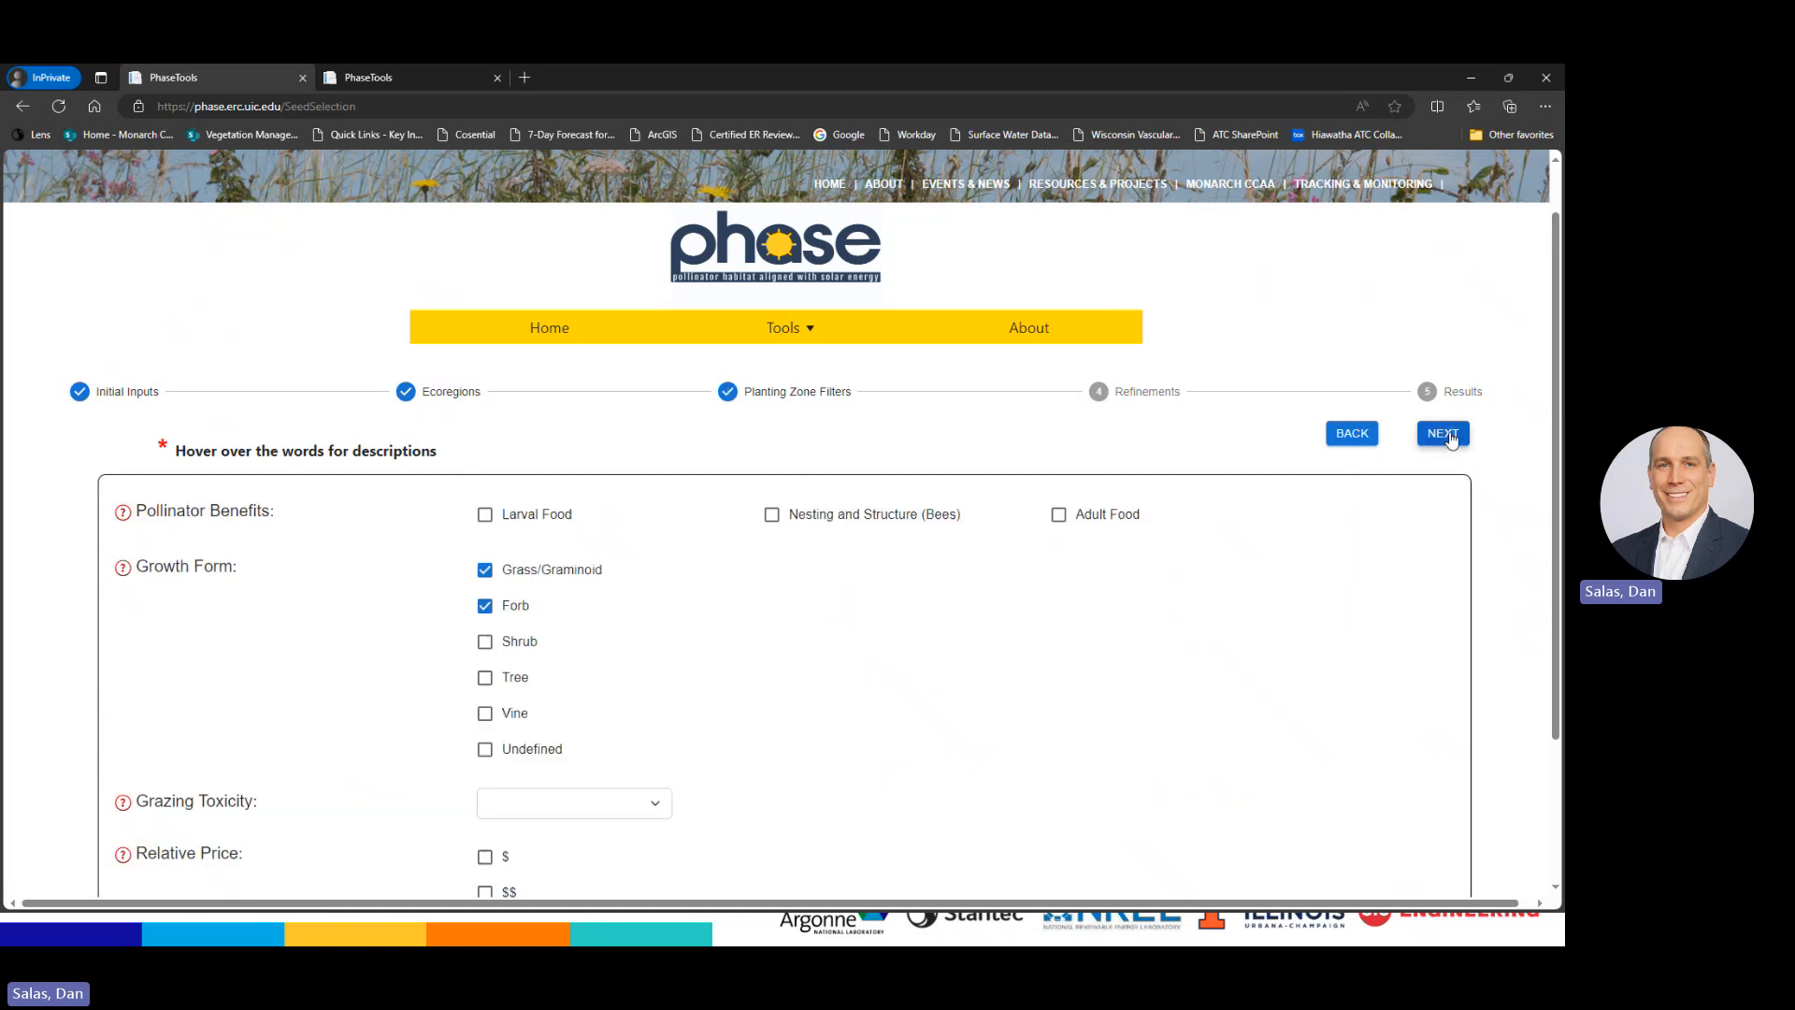
# Generate and scroll the Results with the Dry and Moist soil moisture filters applied
pyautogui.click(1450, 436)
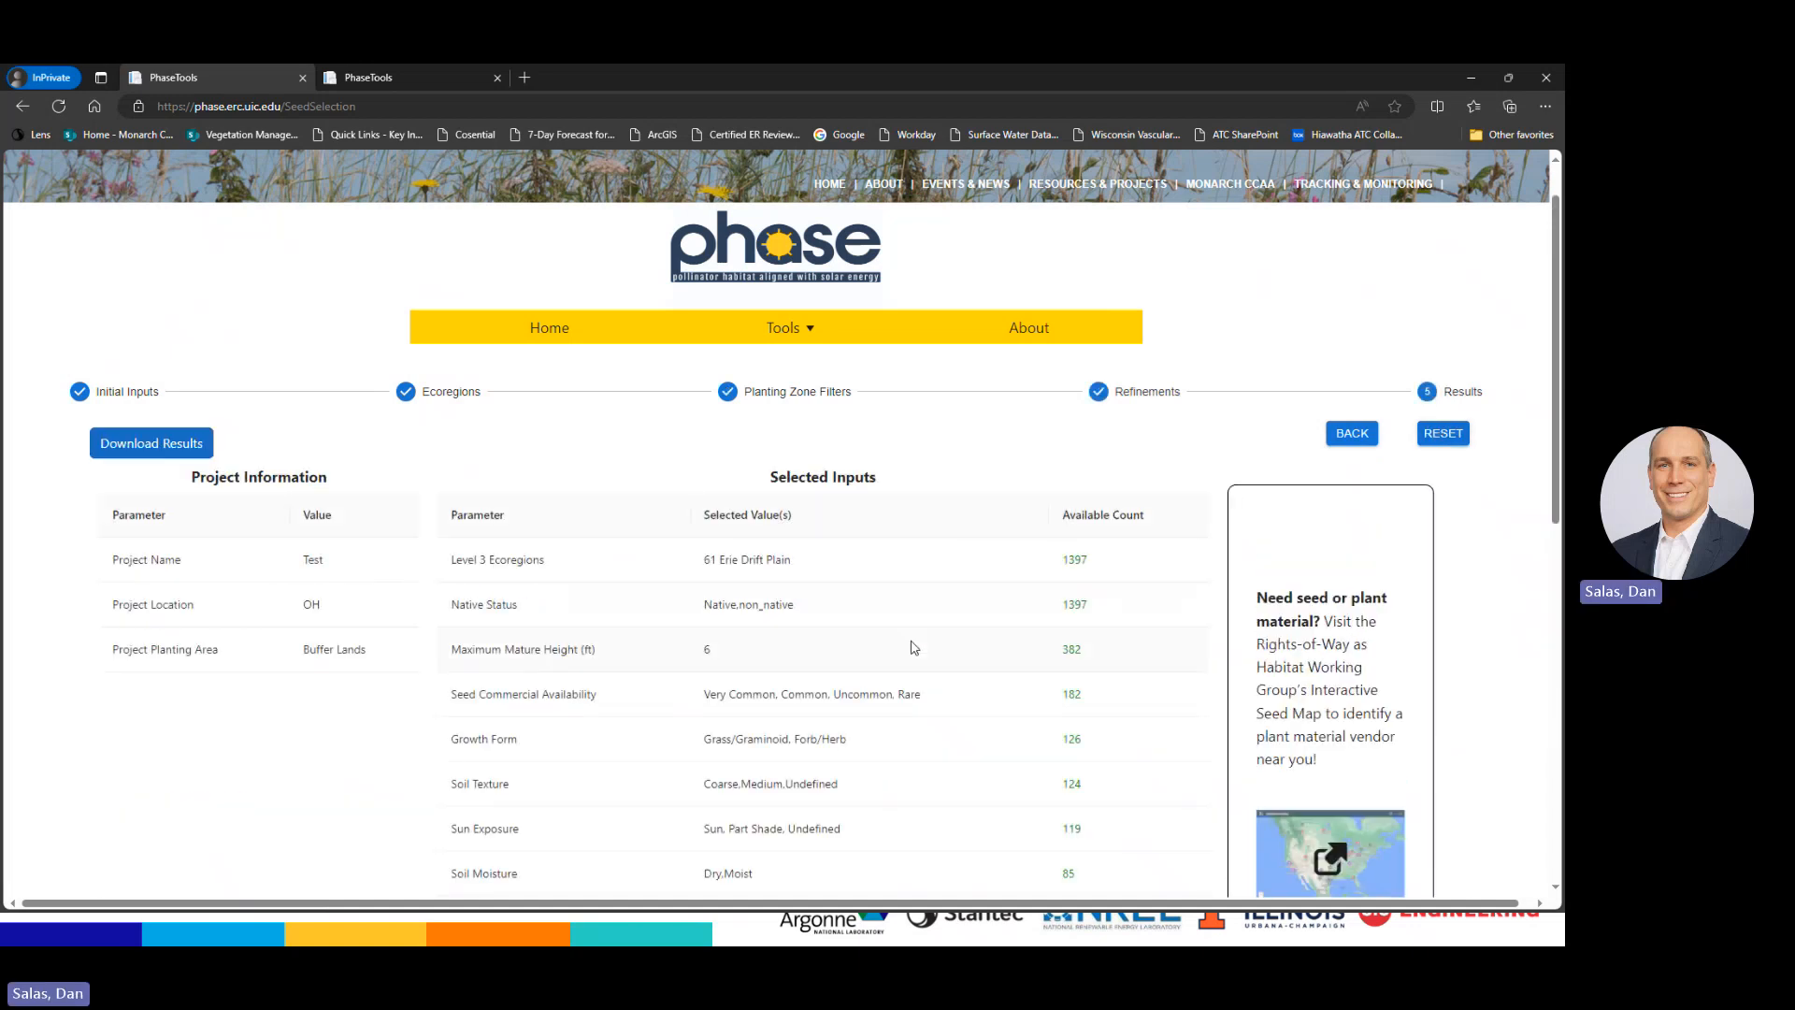
pyautogui.scroll(-3, 914, 645)
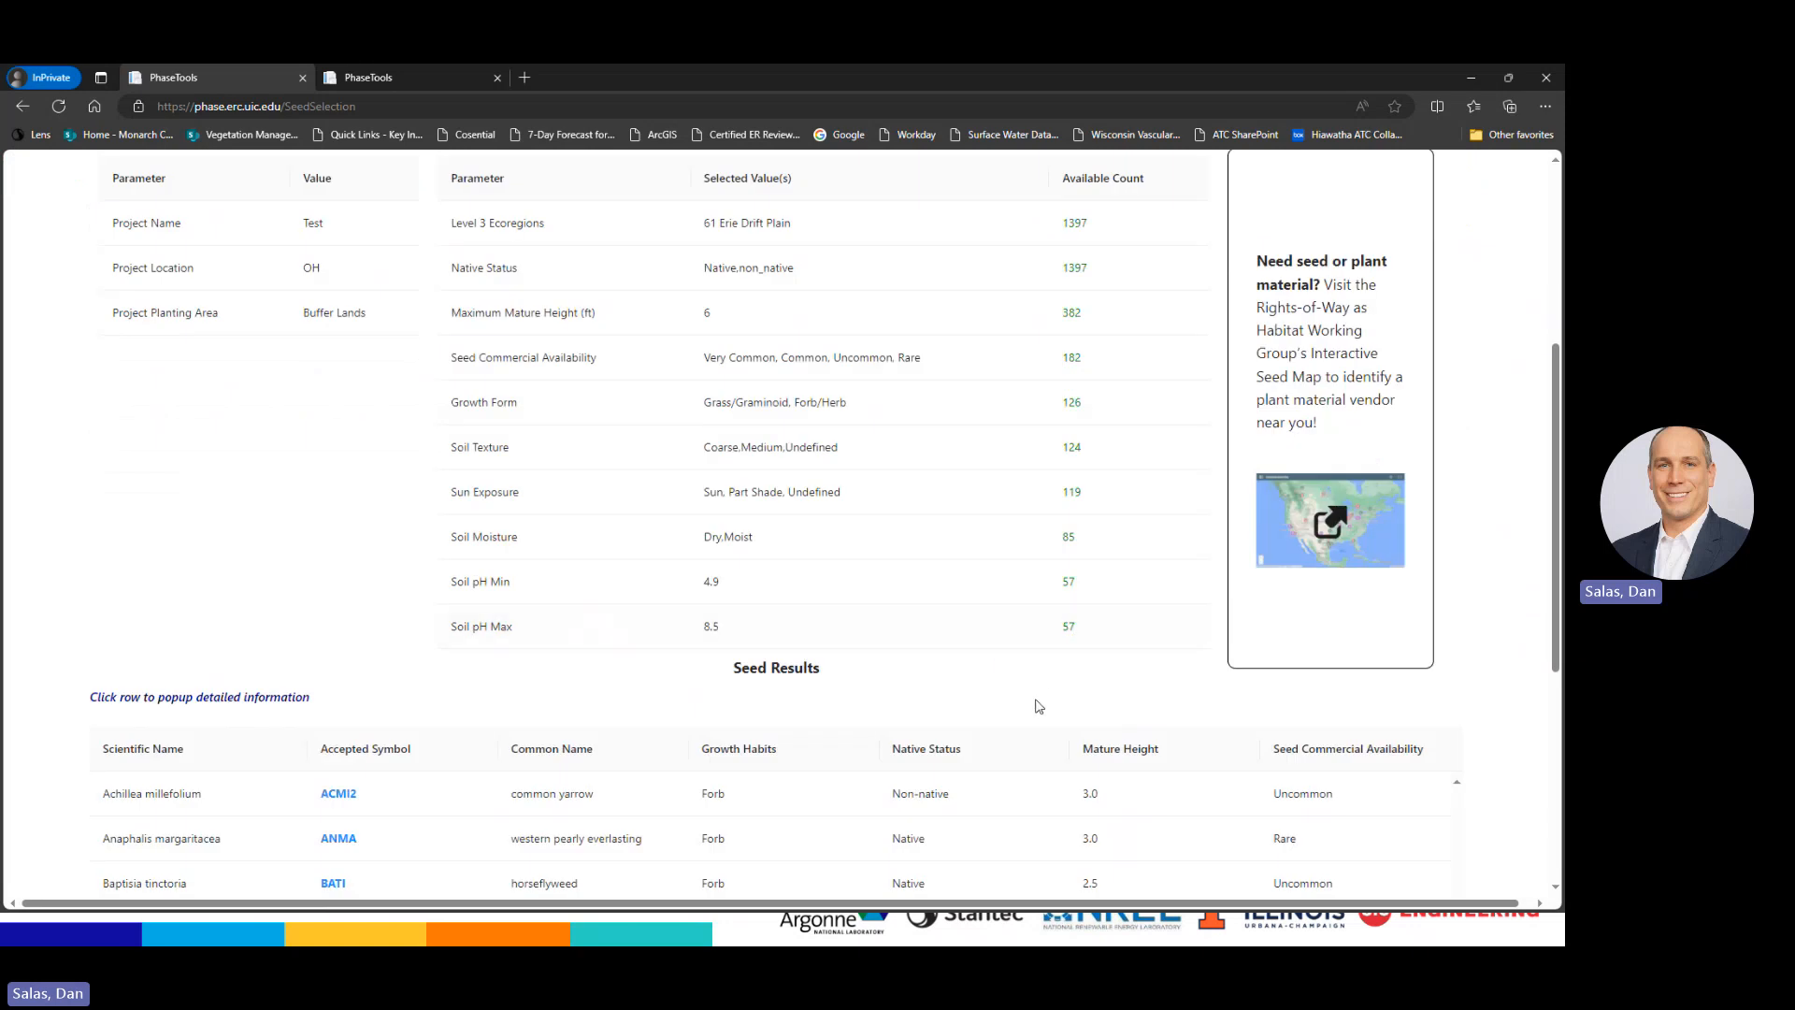
pyautogui.scroll(5, 1027, 712)
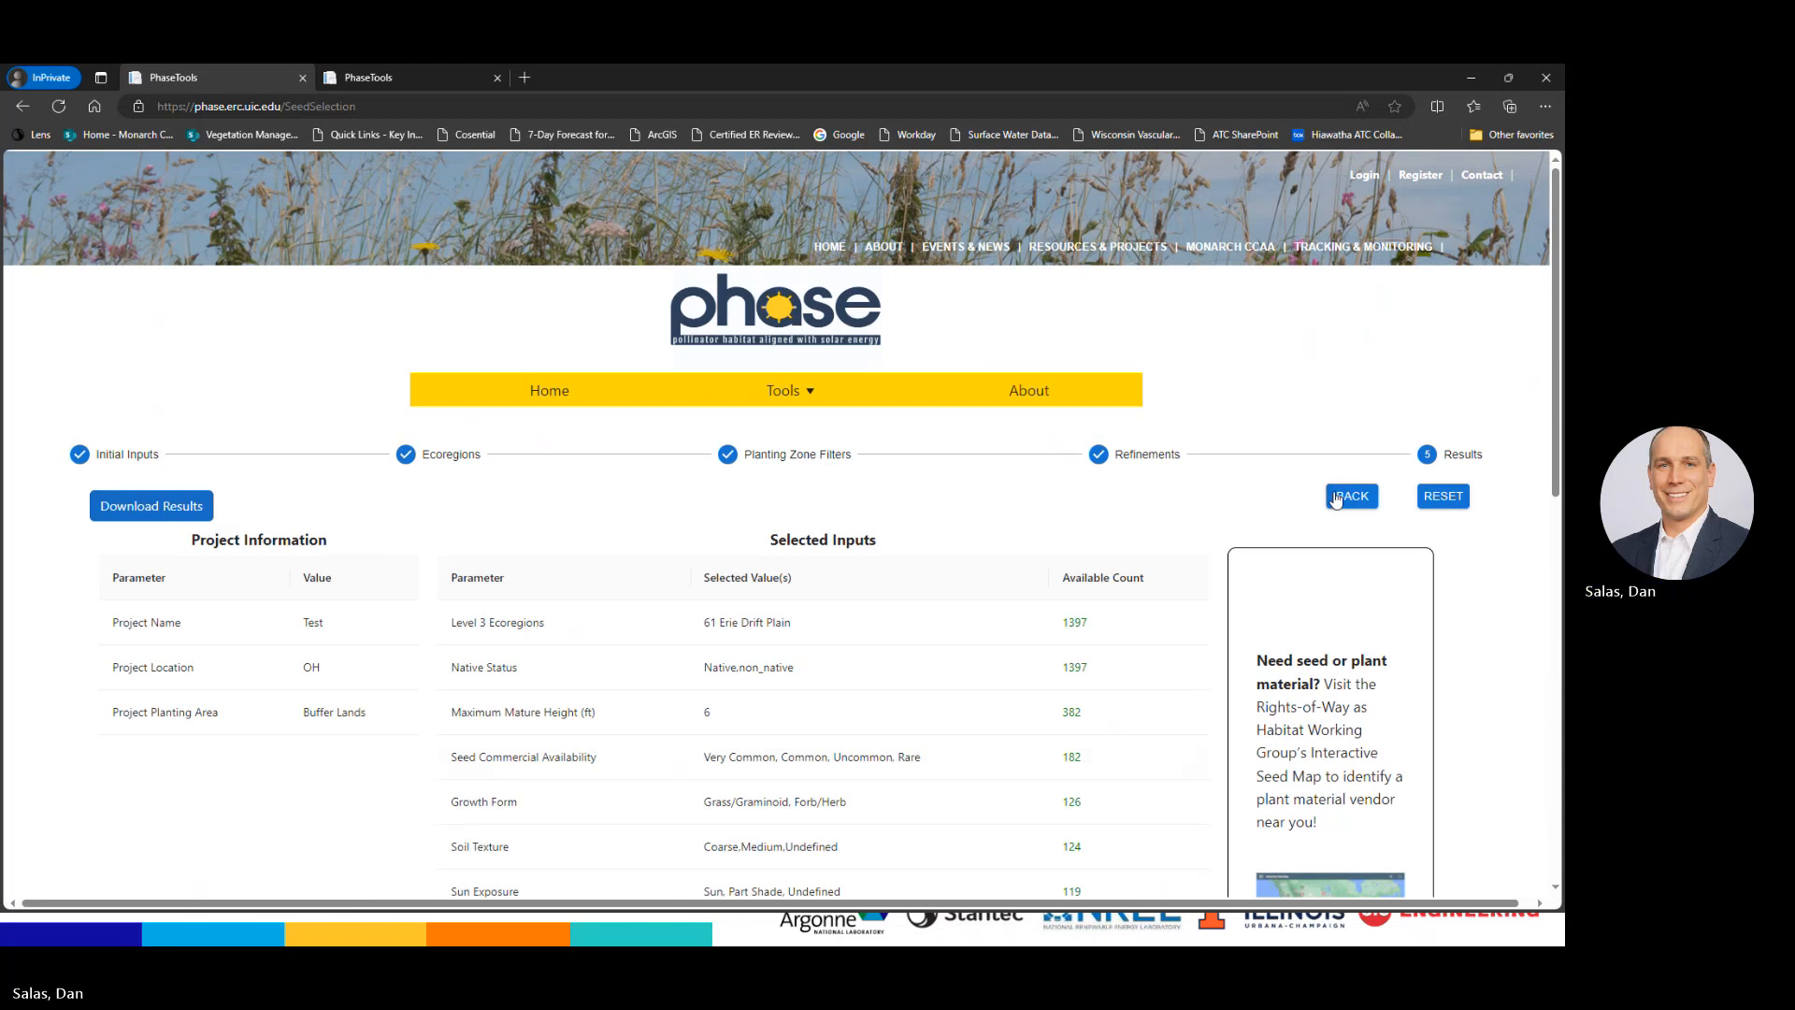
# Untick Undefined for Light Exposure and Soil Type, then review the 13 resulting species
pyautogui.click(1344, 496)
pyautogui.click(1347, 496)
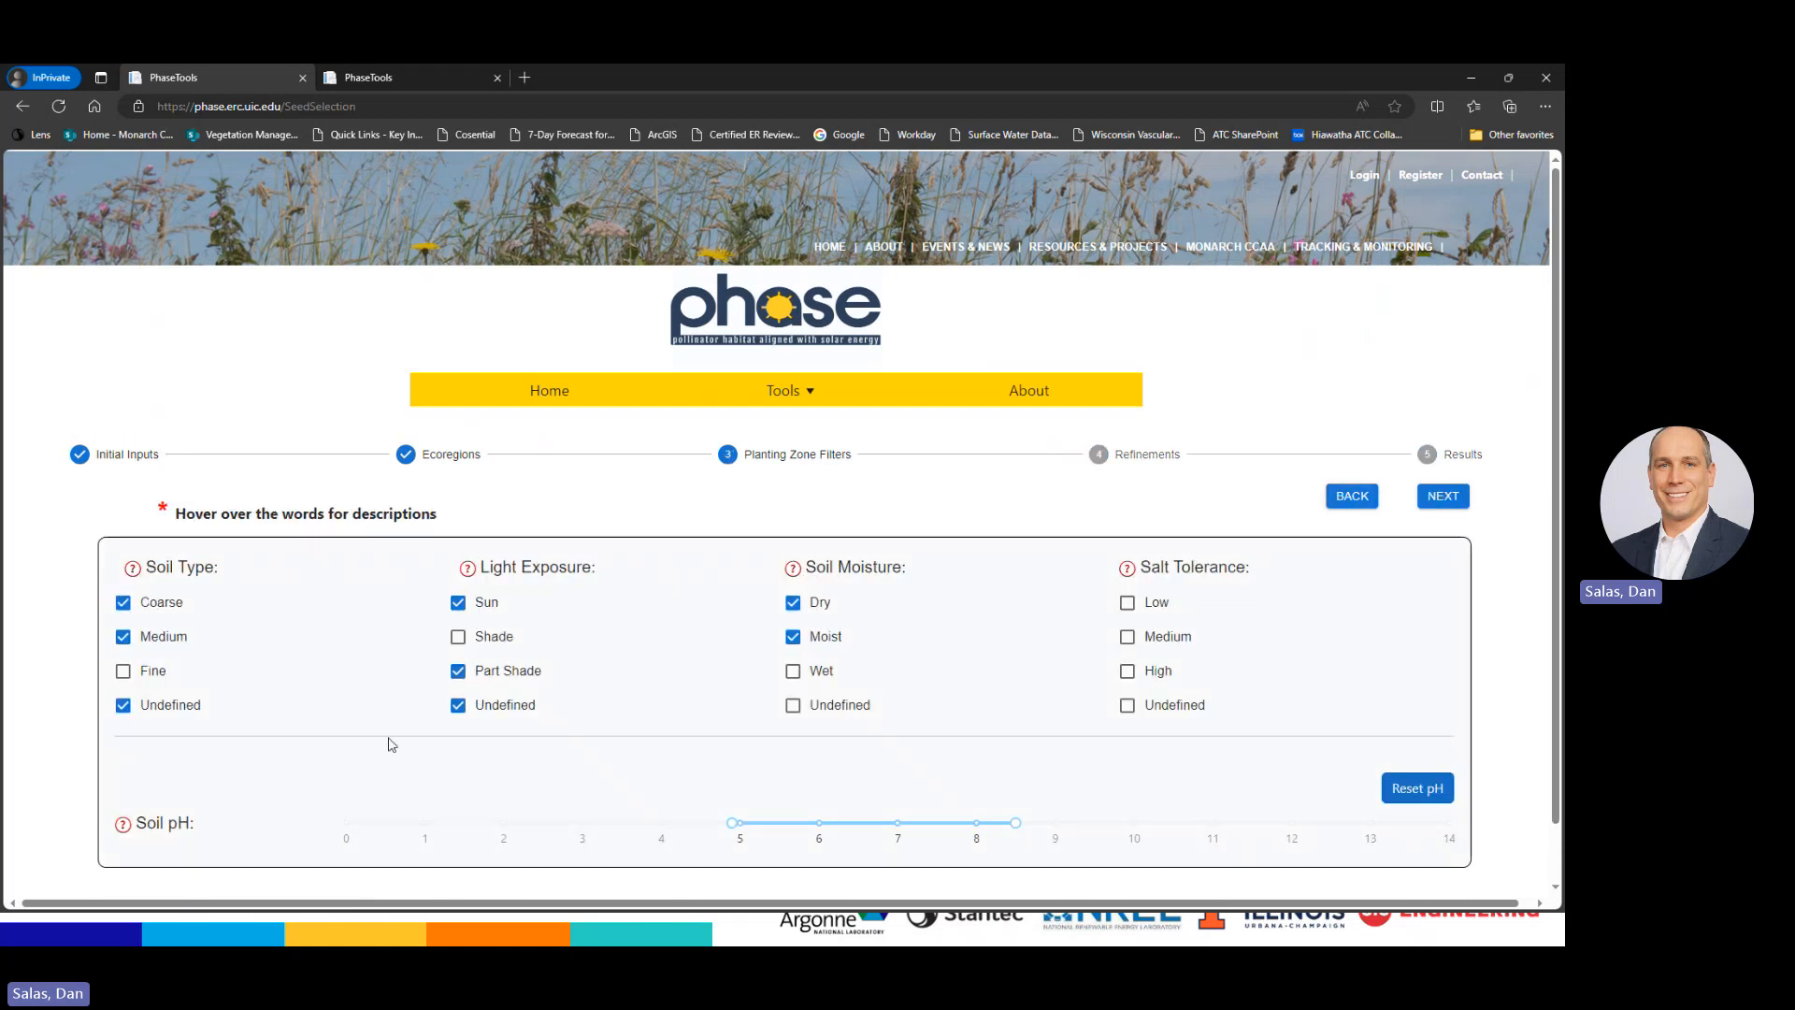
pyautogui.click(458, 705)
pyautogui.click(123, 705)
pyautogui.click(1452, 500)
pyautogui.click(1453, 502)
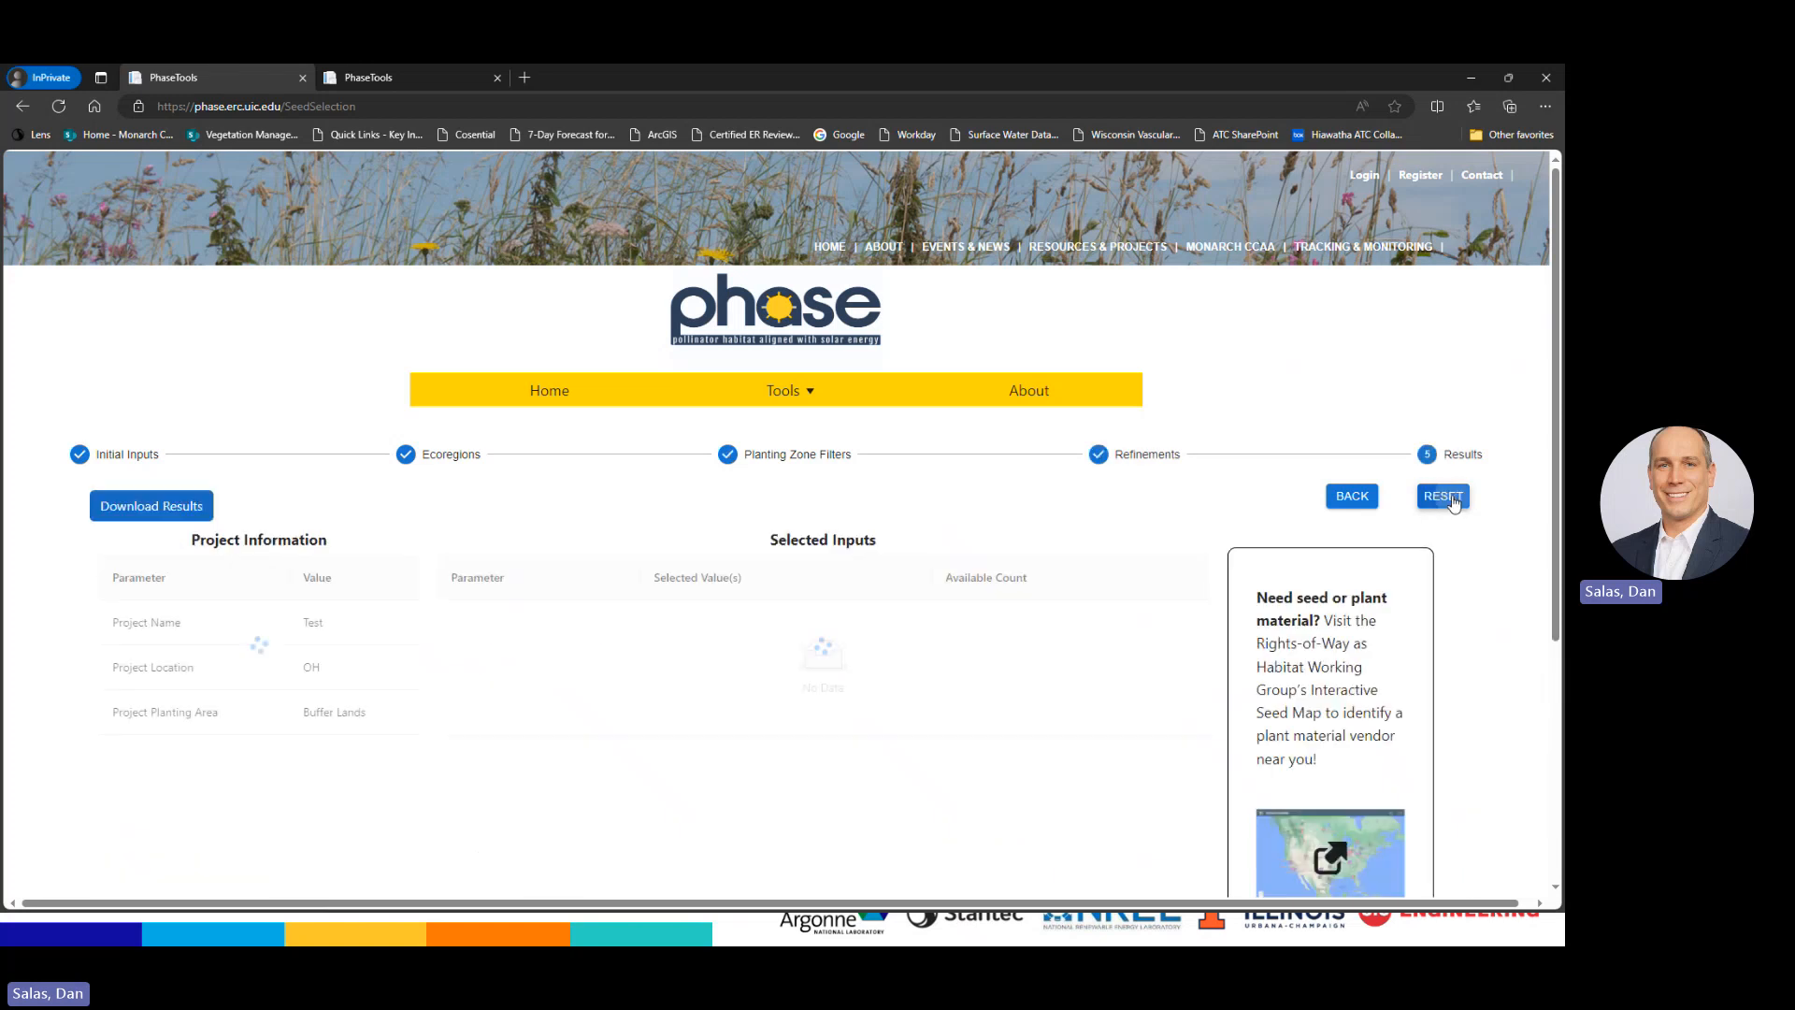
pyautogui.scroll(-1, 1079, 623)
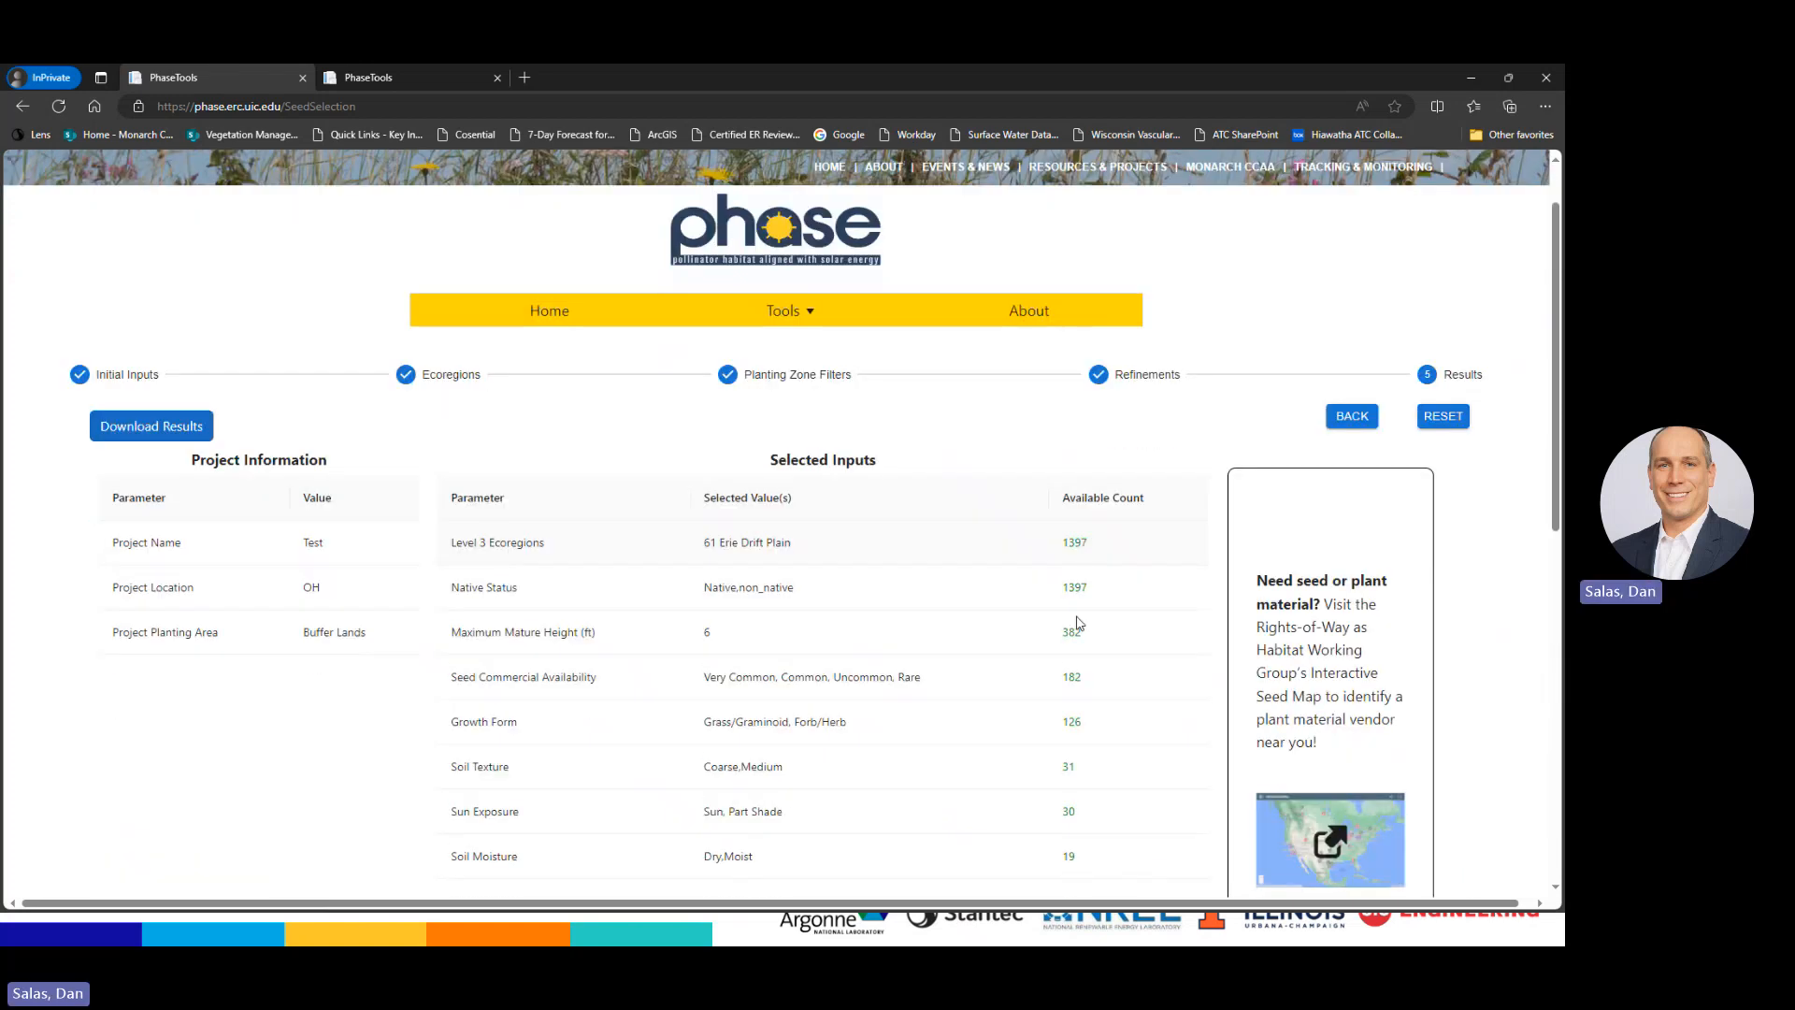
pyautogui.scroll(-4, 1080, 623)
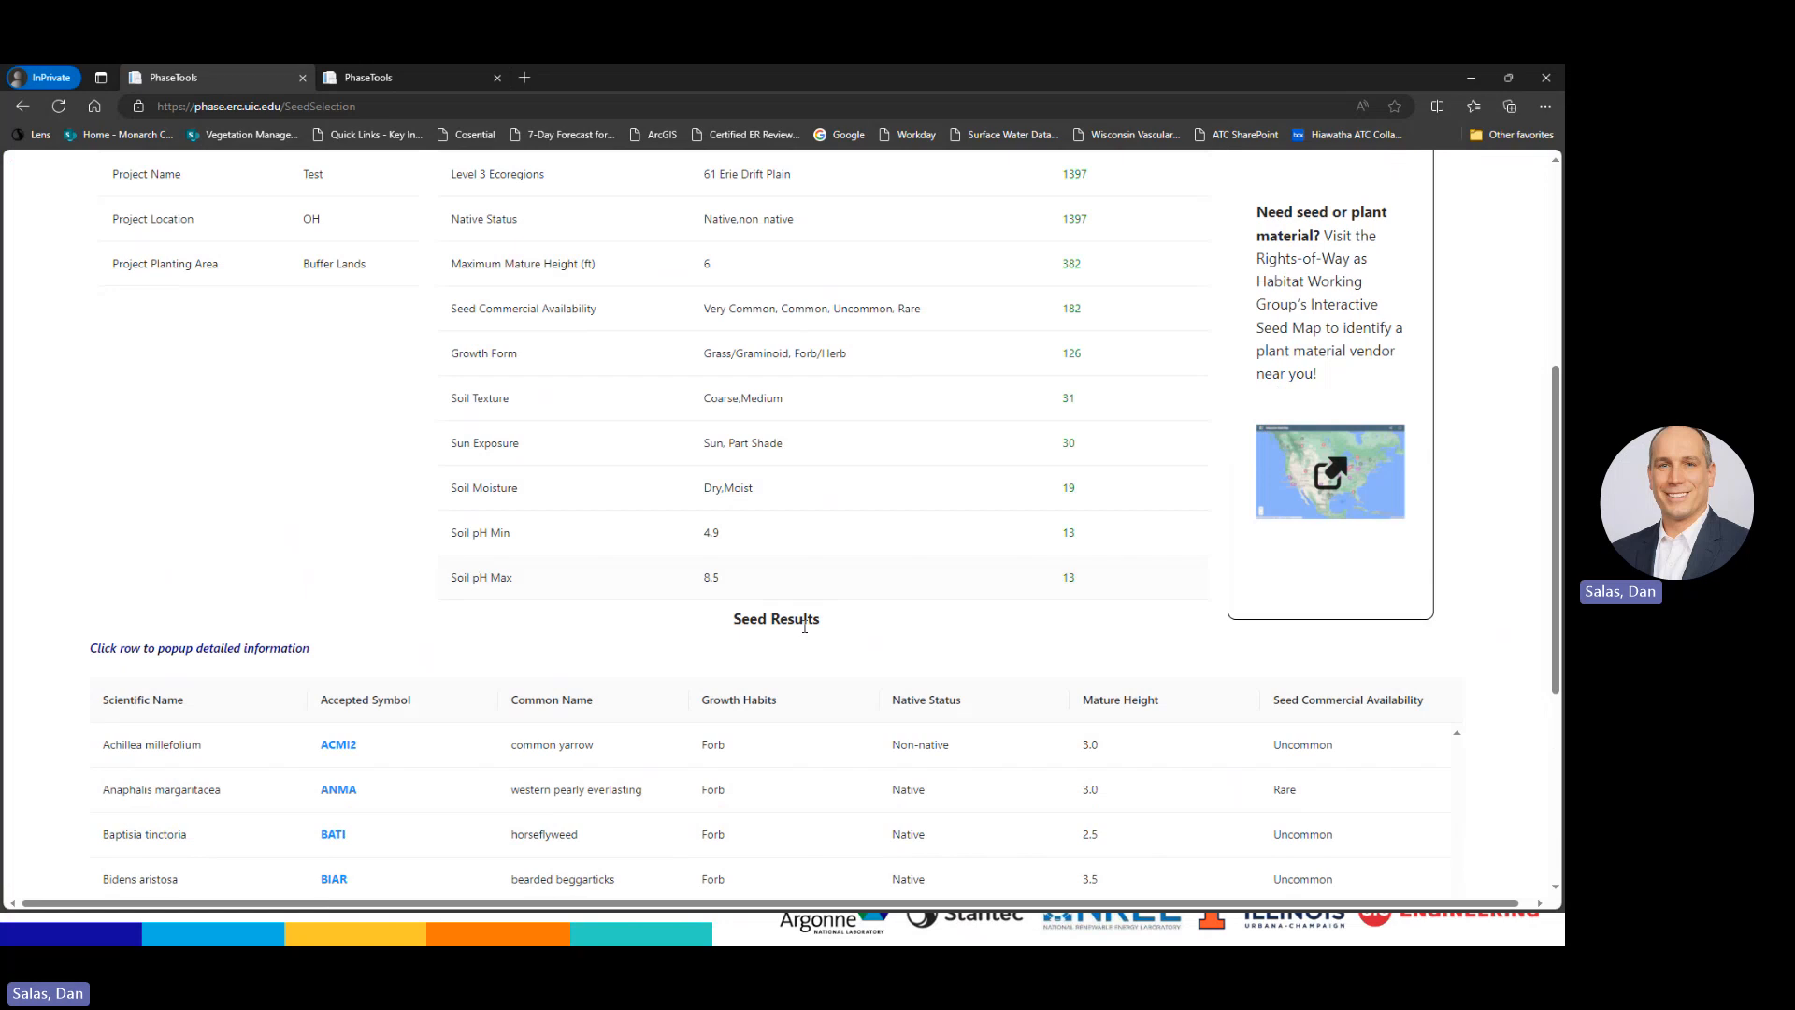
pyautogui.scroll(-3, 496, 687)
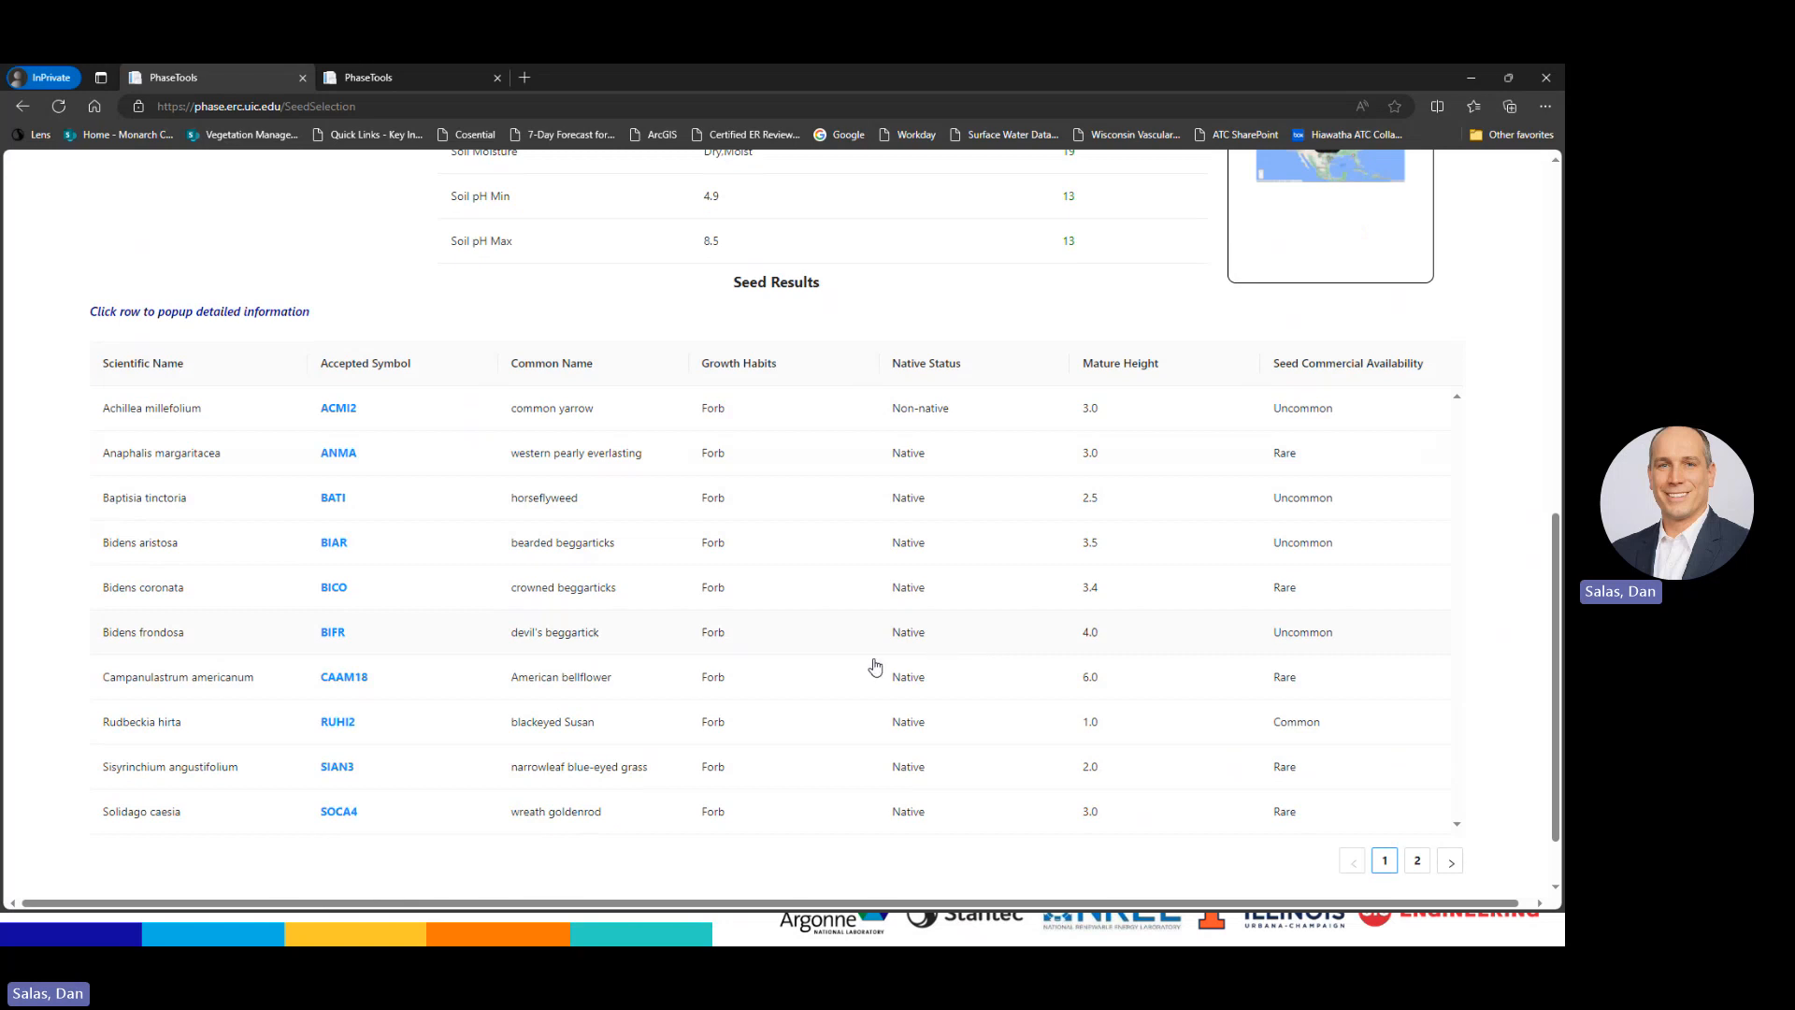
pyautogui.scroll(3, 763, 757)
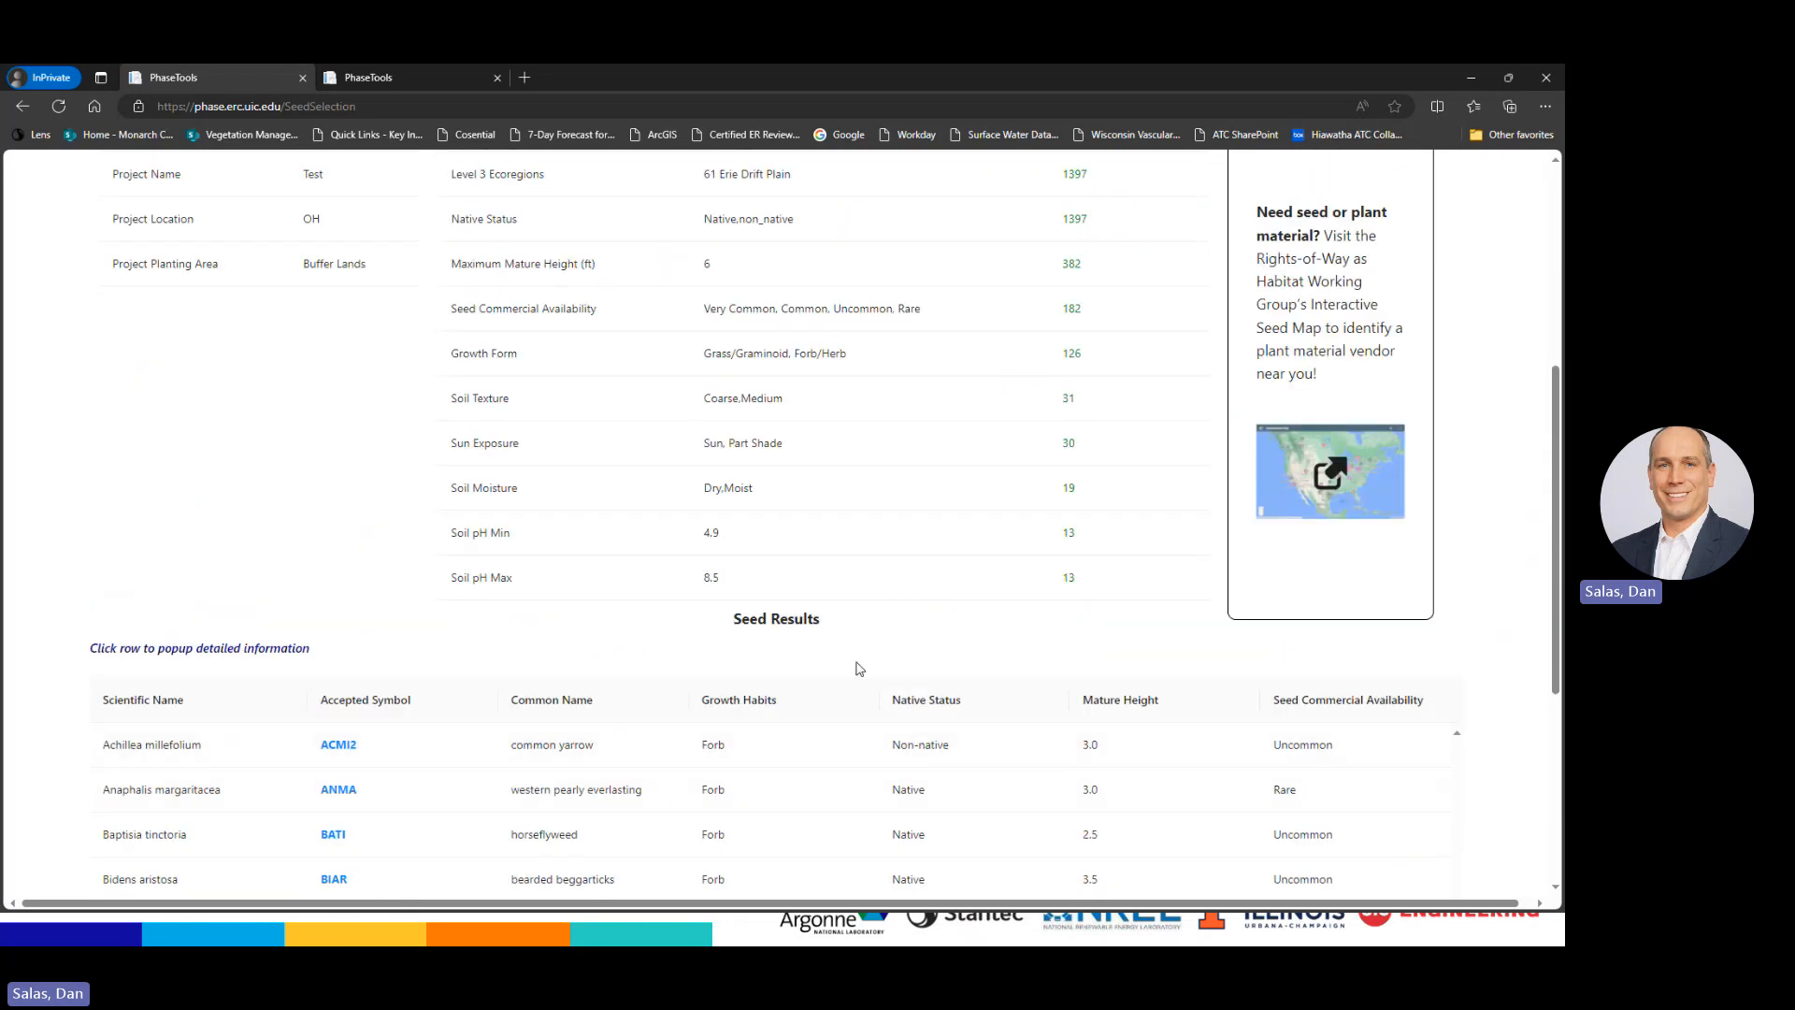
pyautogui.scroll(2, 214, 549)
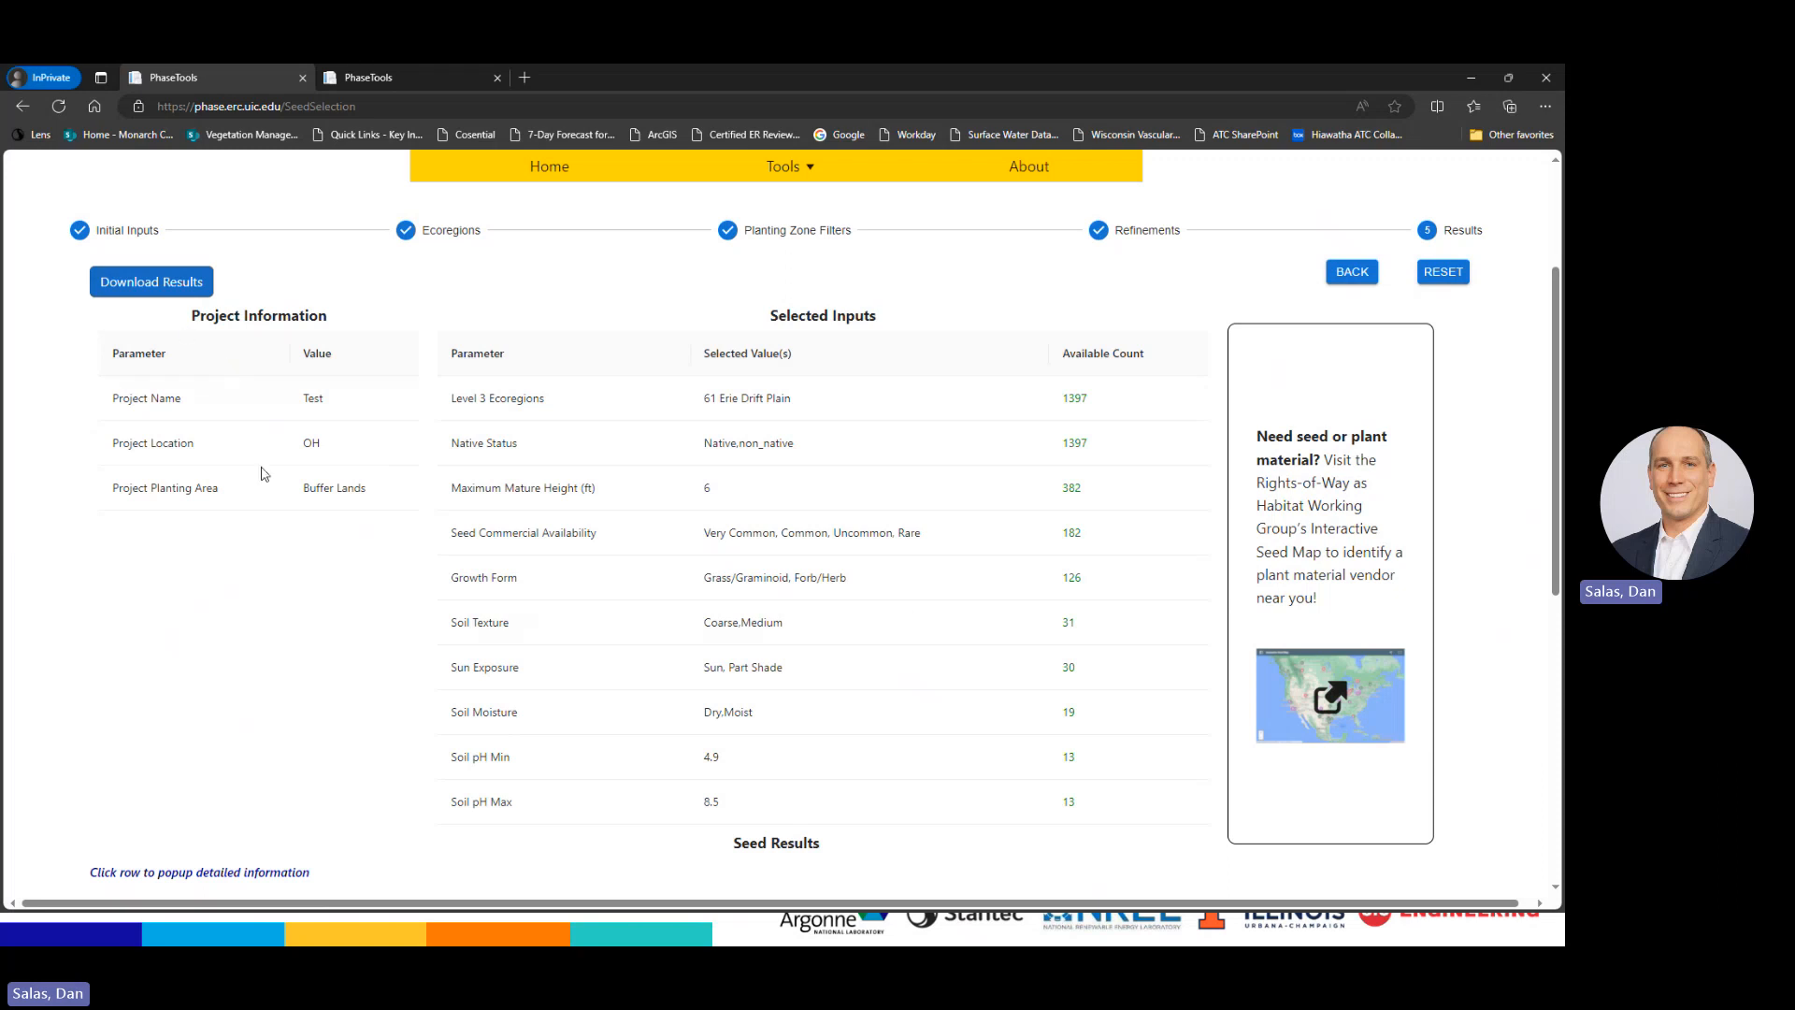
# Download the seed results, allowing the browser to download multiple files
pyautogui.click(147, 284)
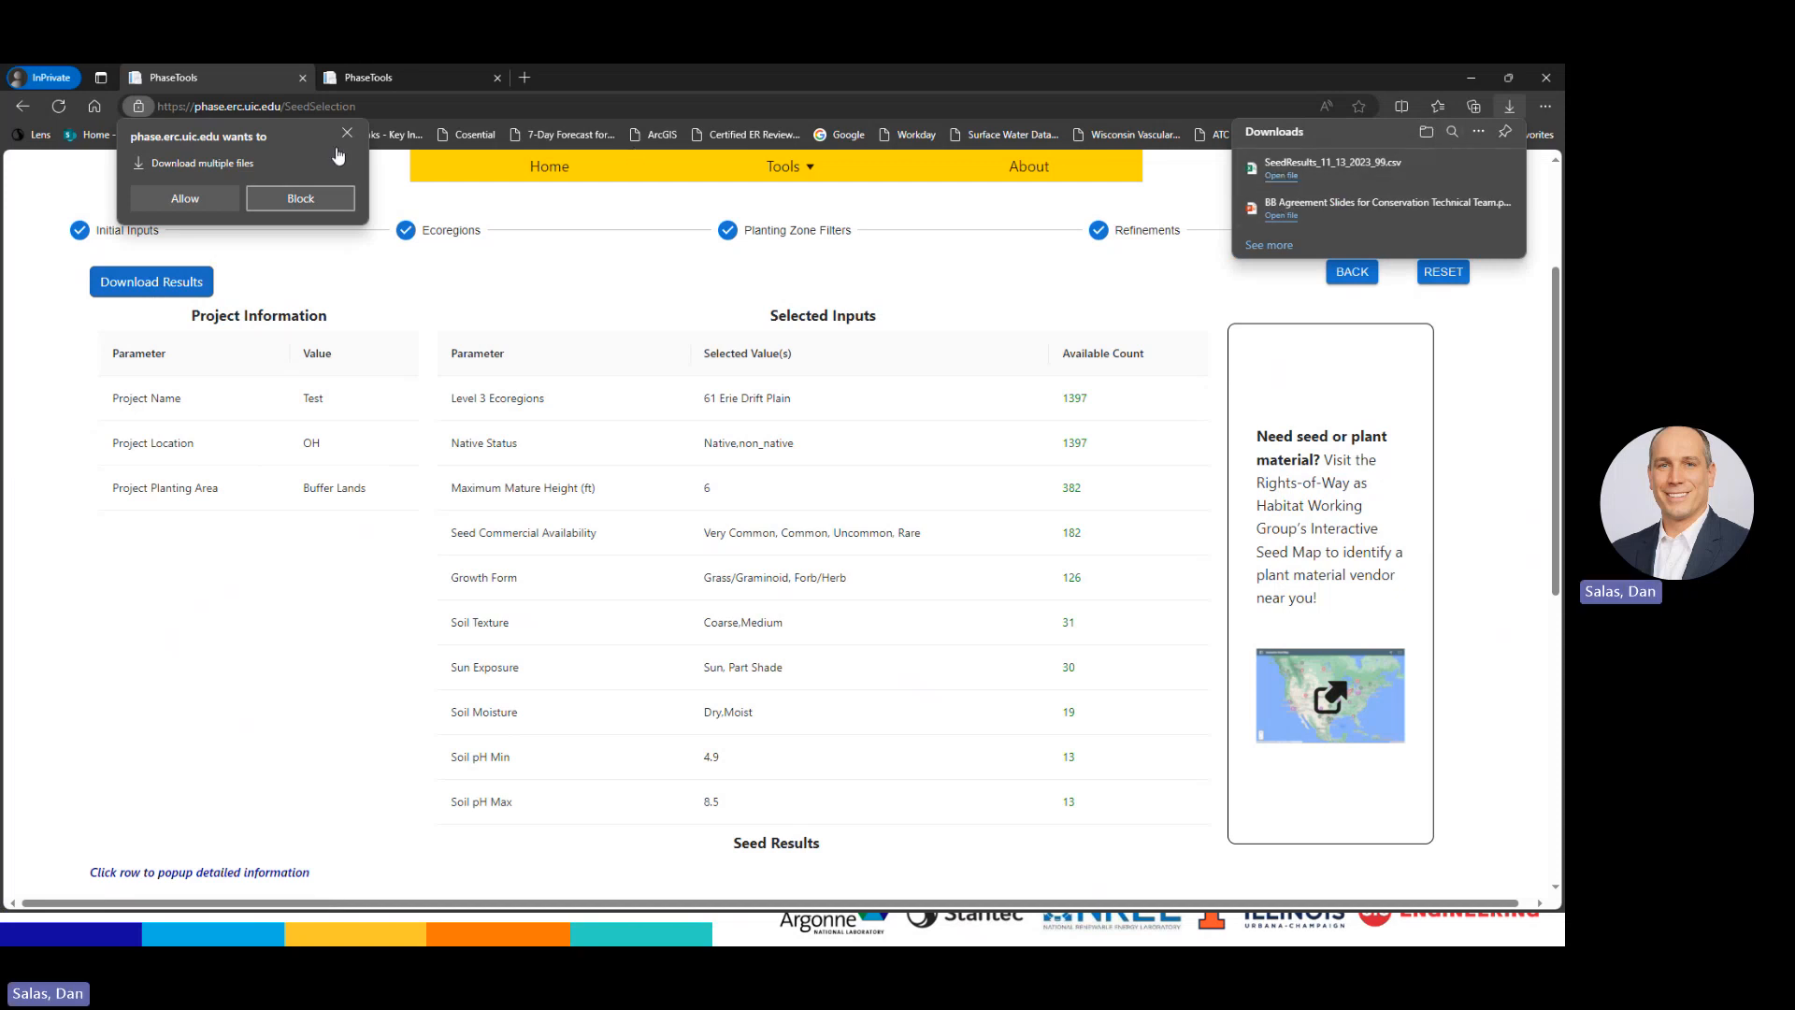
pyautogui.click(185, 199)
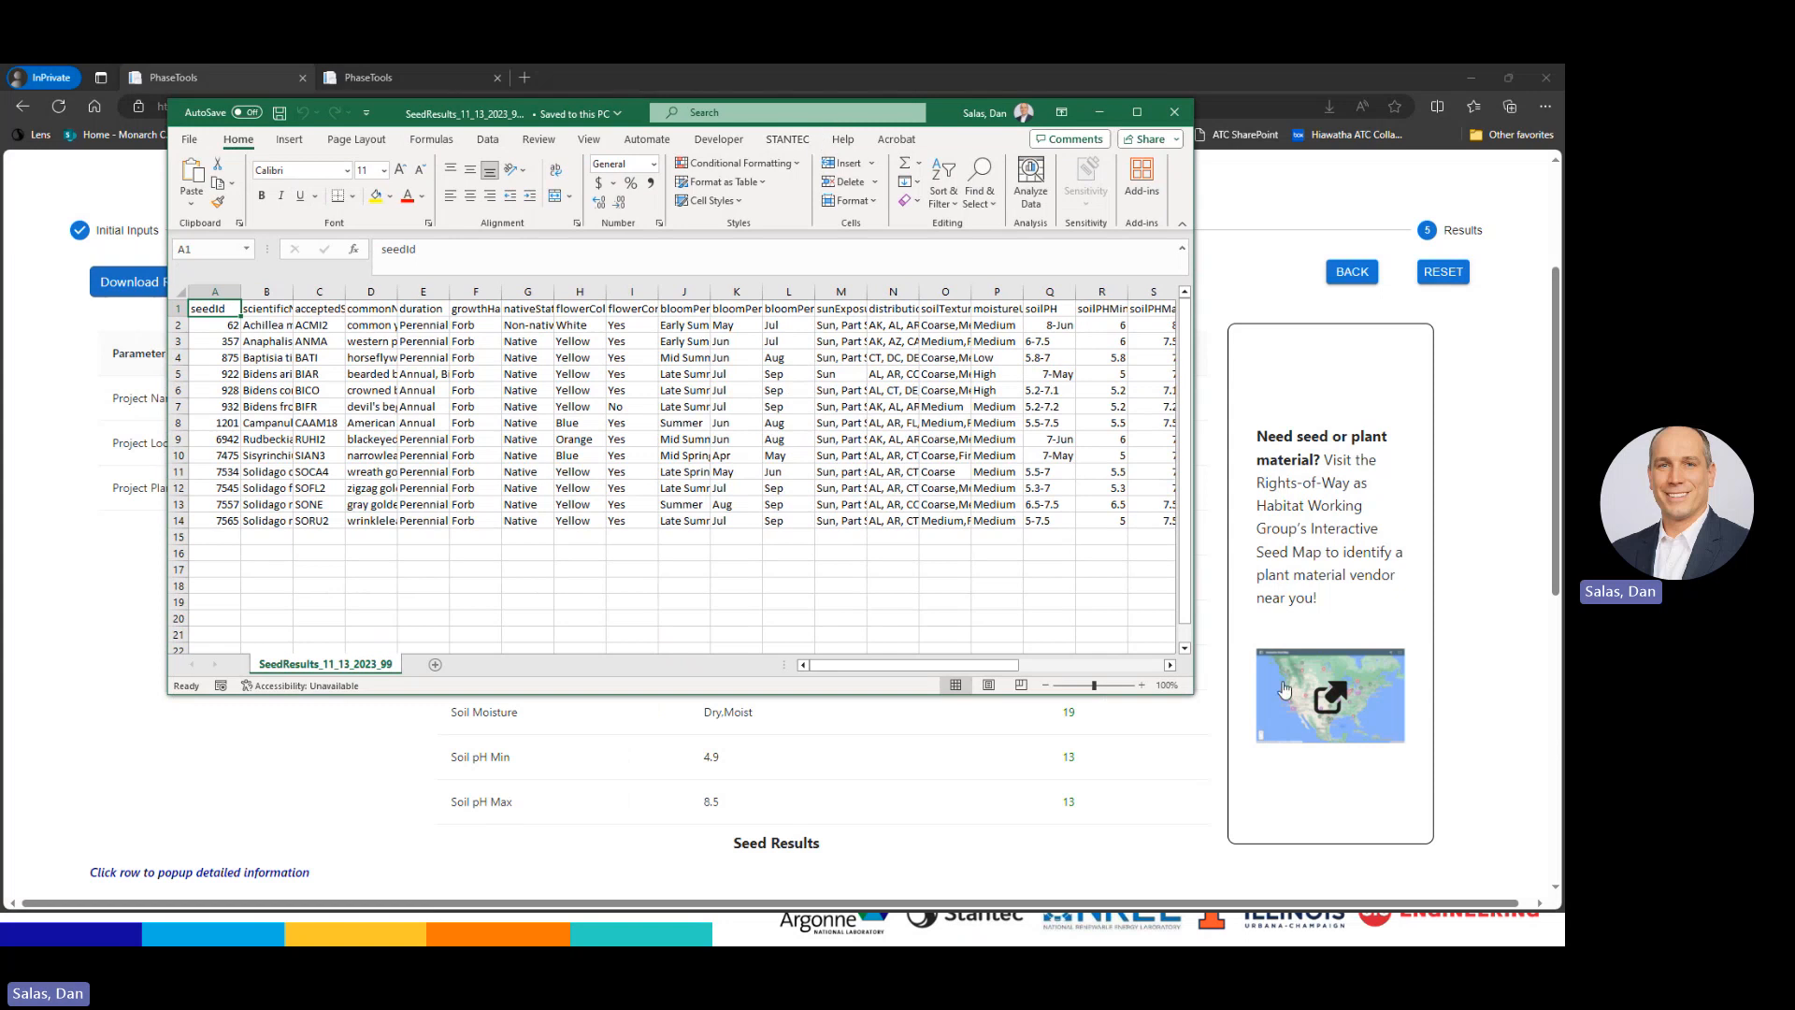
# Enlarge the Excel window, widen column W (benefitsToPollinators), then minimise the workbook
pyautogui.moveTo(1193, 694); pyautogui.dragTo(1561, 820)
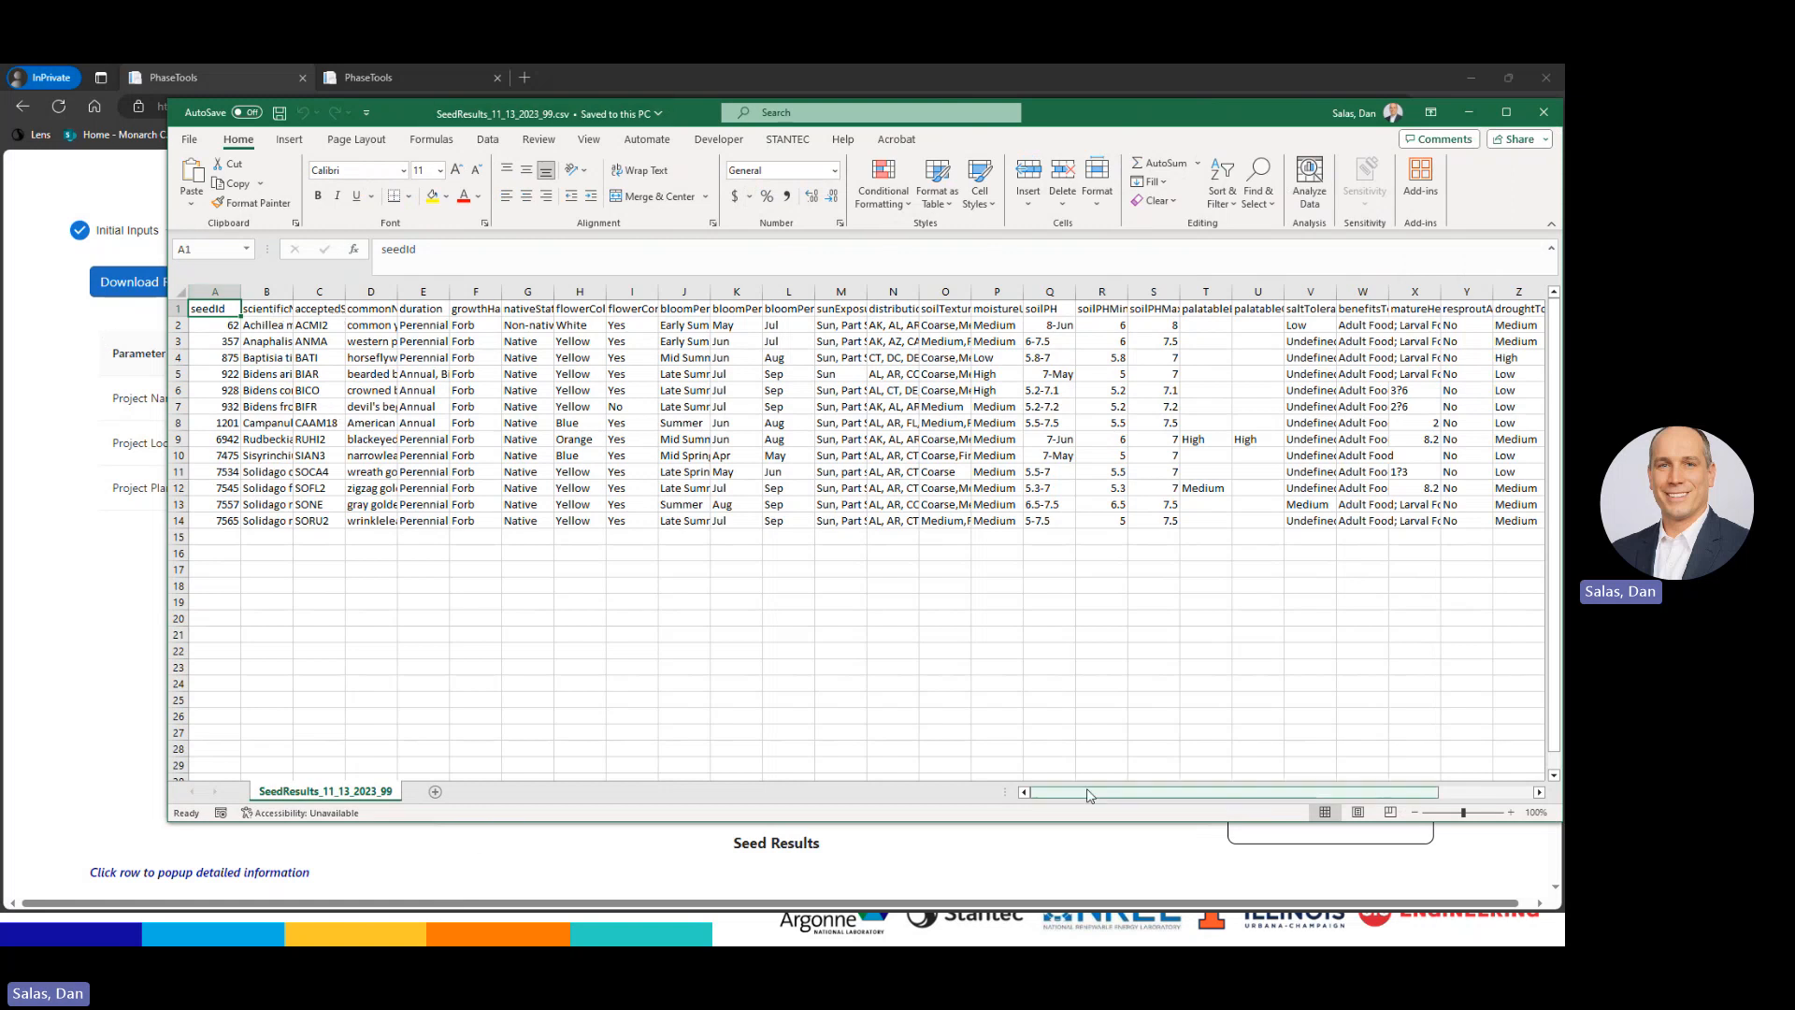
pyautogui.moveTo(1091, 796); pyautogui.dragTo(1192, 796)
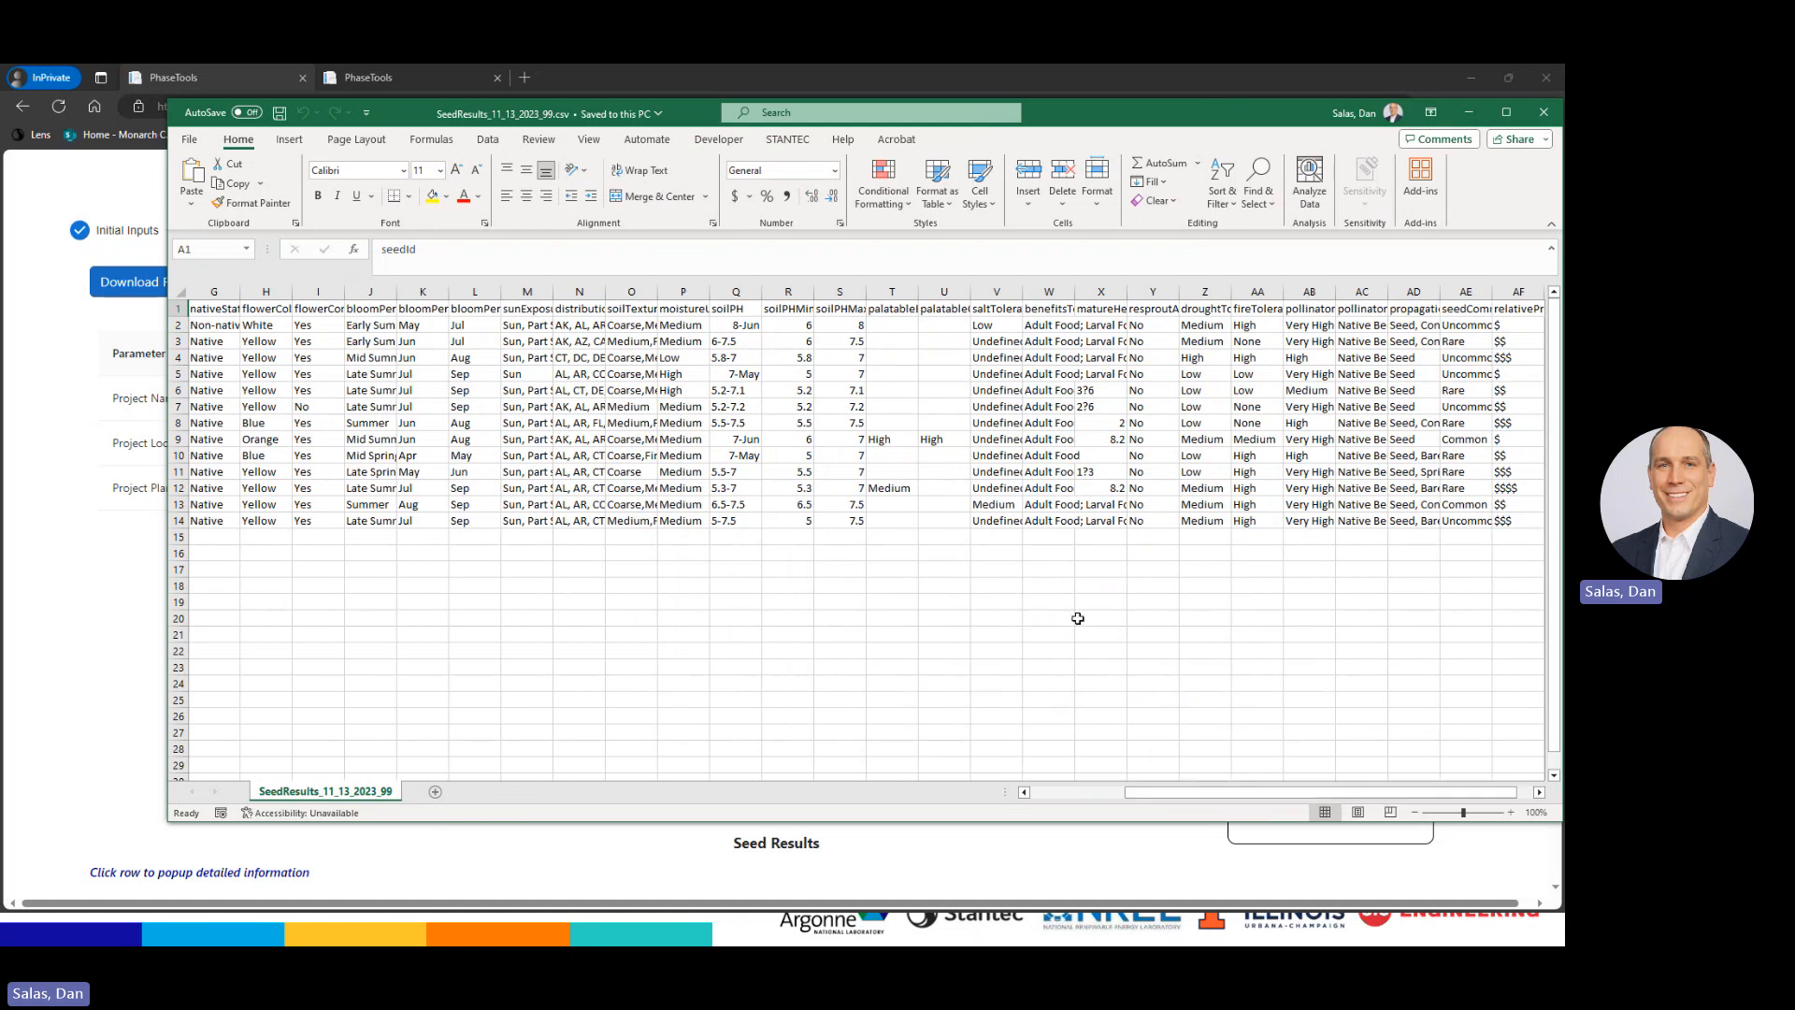
pyautogui.moveTo(1073, 293); pyautogui.dragTo(1188, 293)
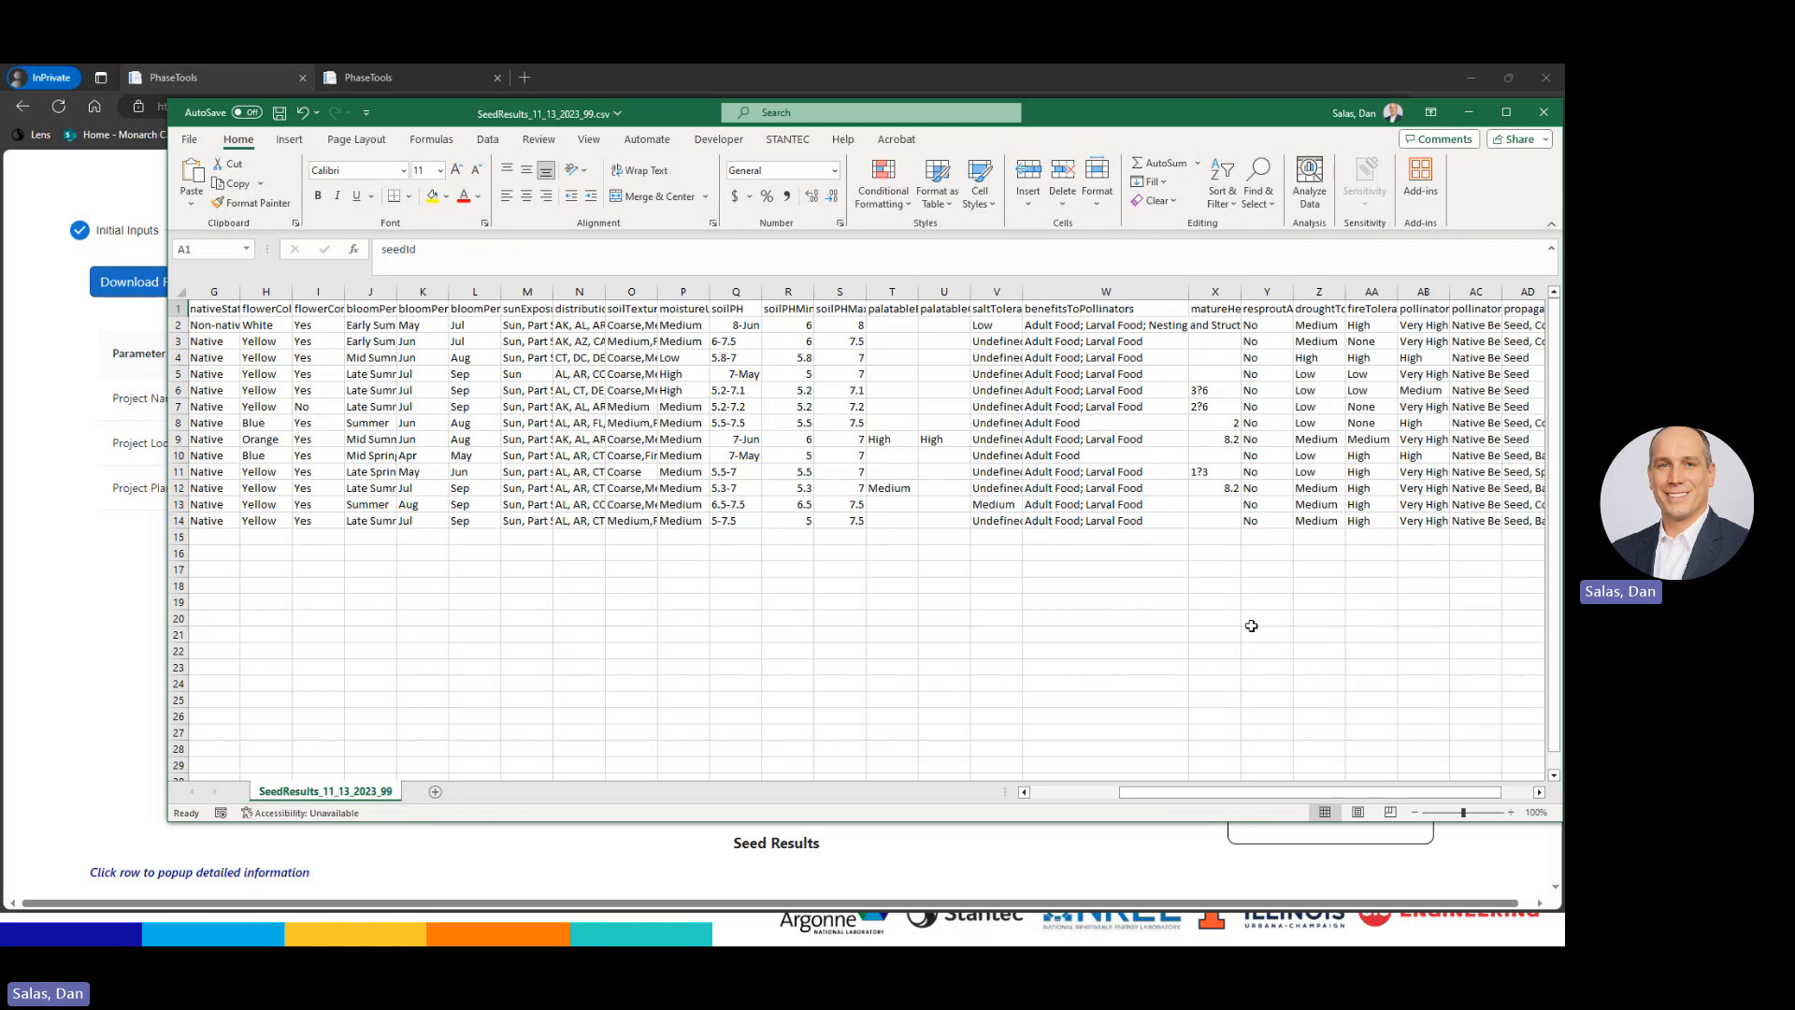
pyautogui.moveTo(1251, 111); pyautogui.dragTo(1193, 131)
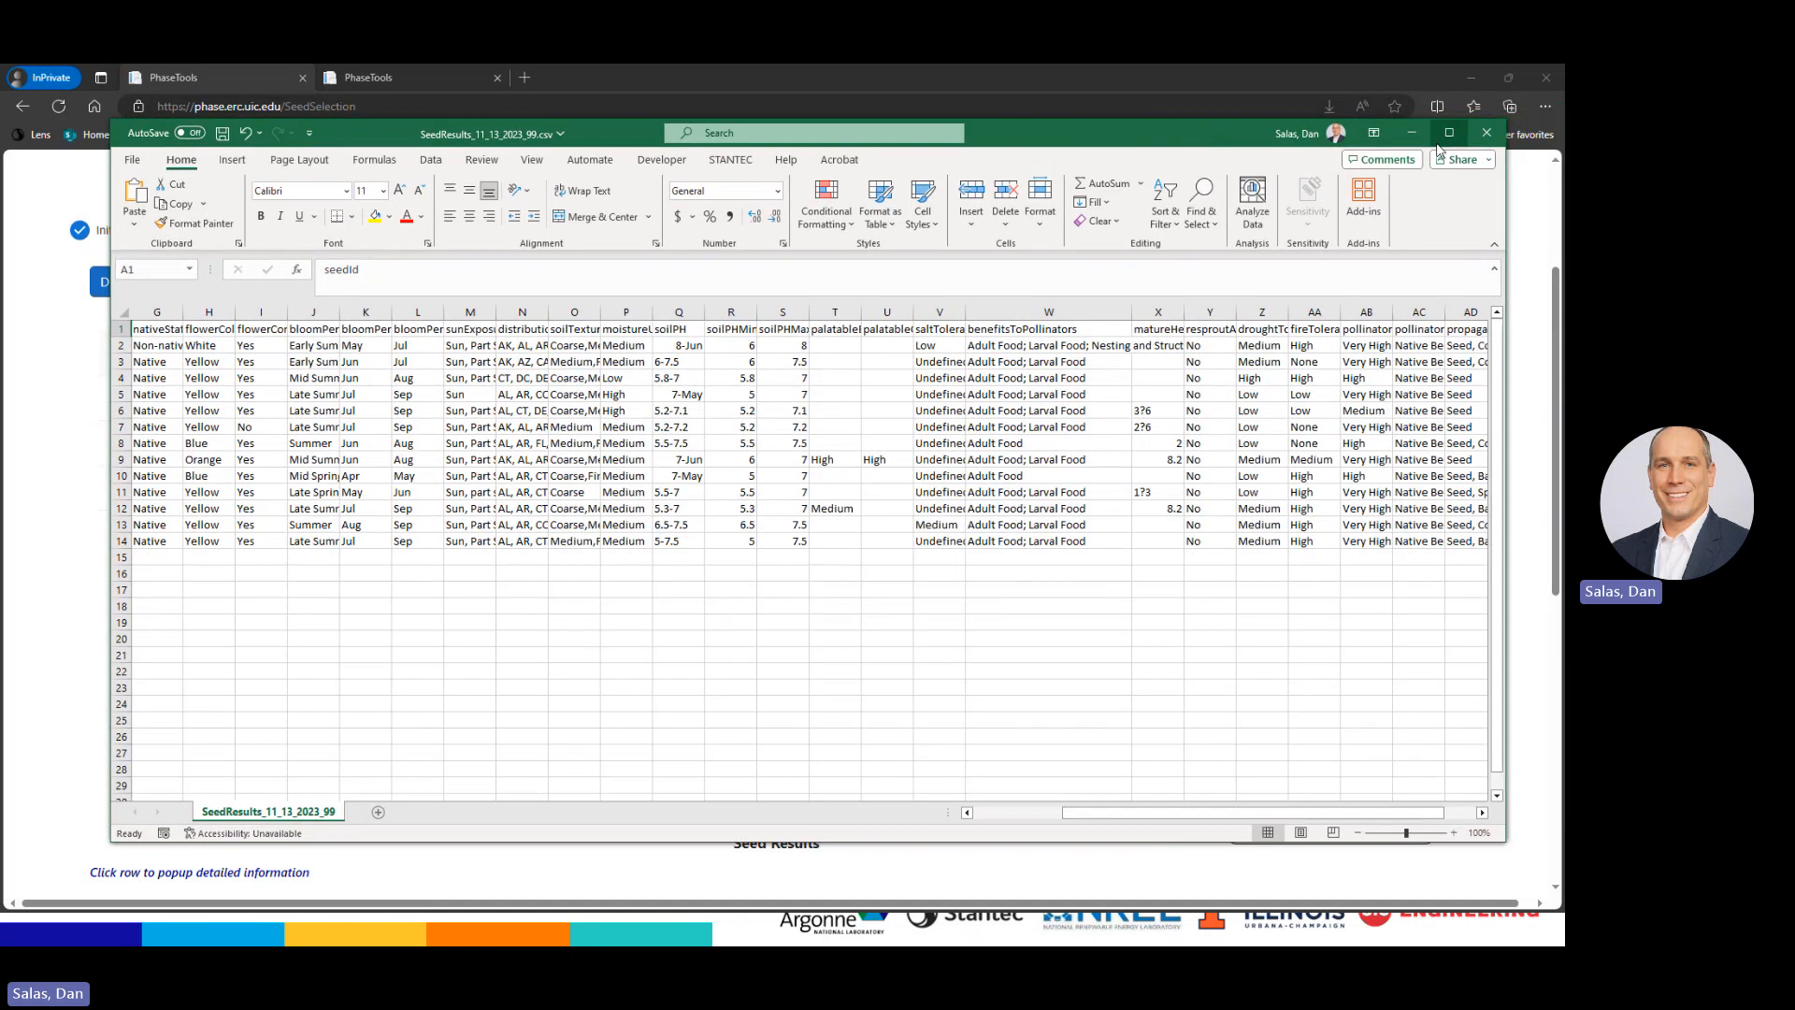
pyautogui.click(1410, 133)
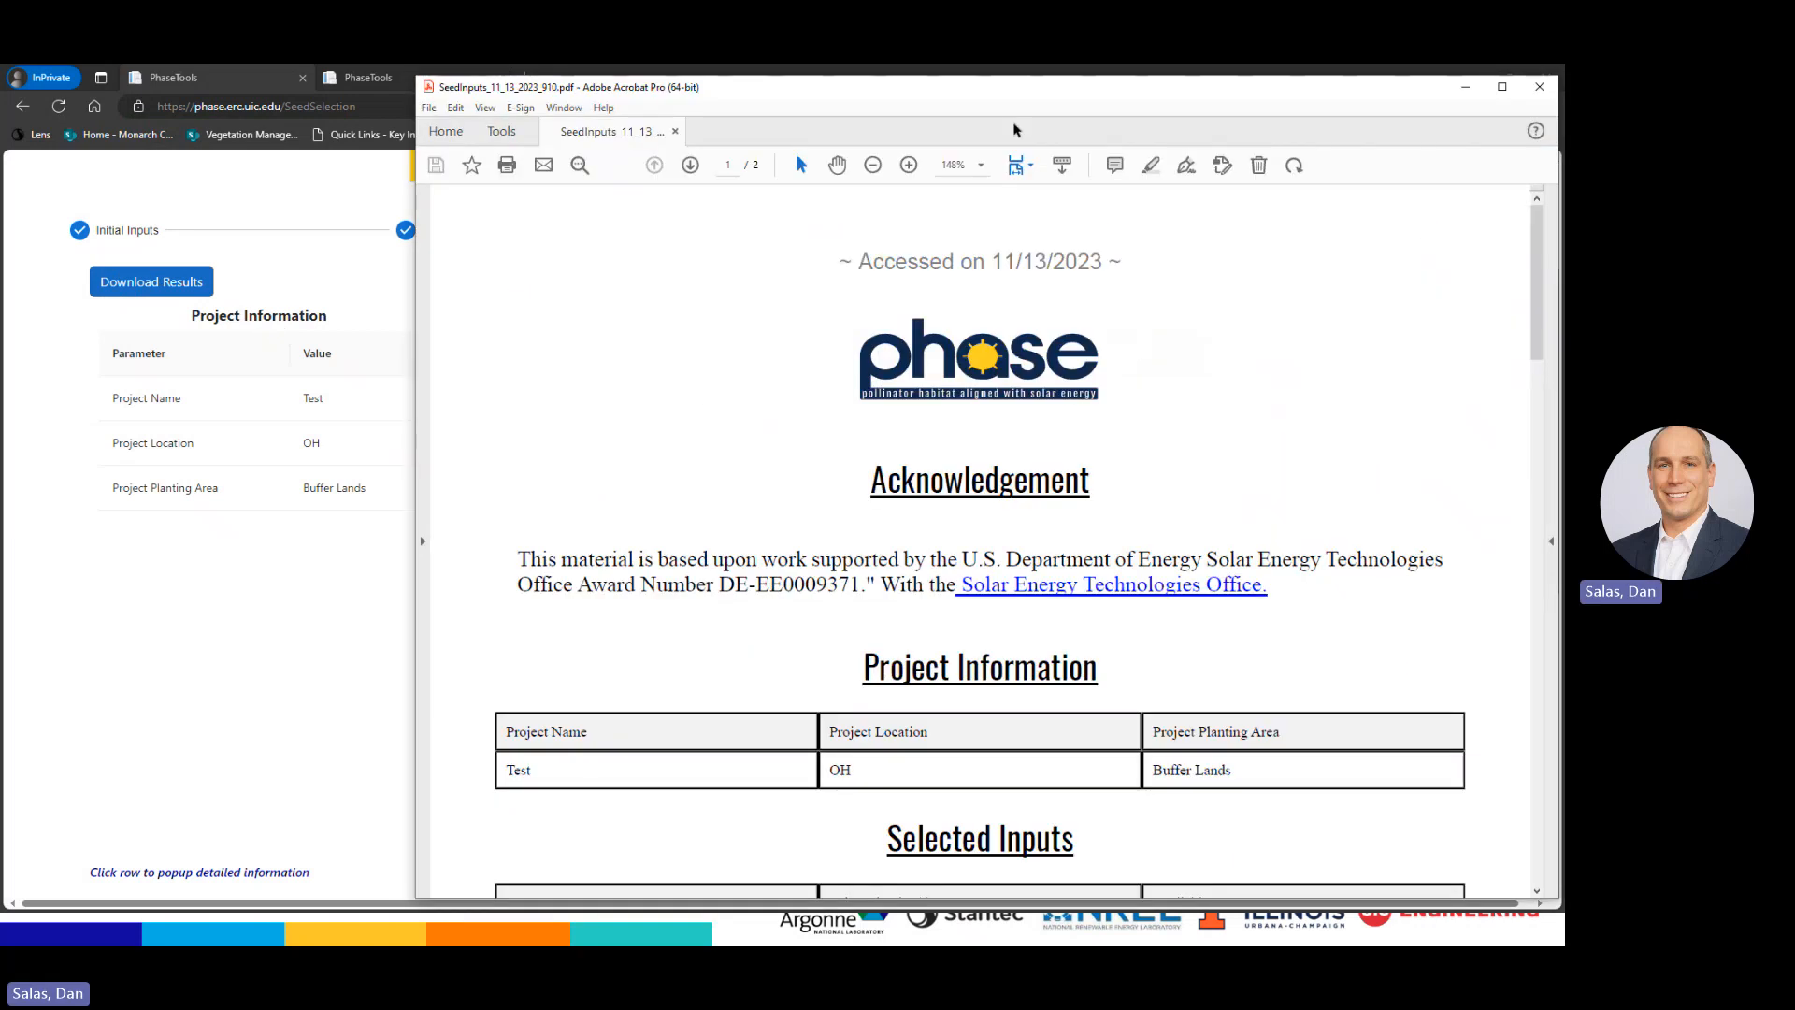
# Read the SeedInputs PDF through its Disclaimer and page 2, then close Acrobat
pyautogui.moveTo(1029, 96); pyautogui.dragTo(941, 100)
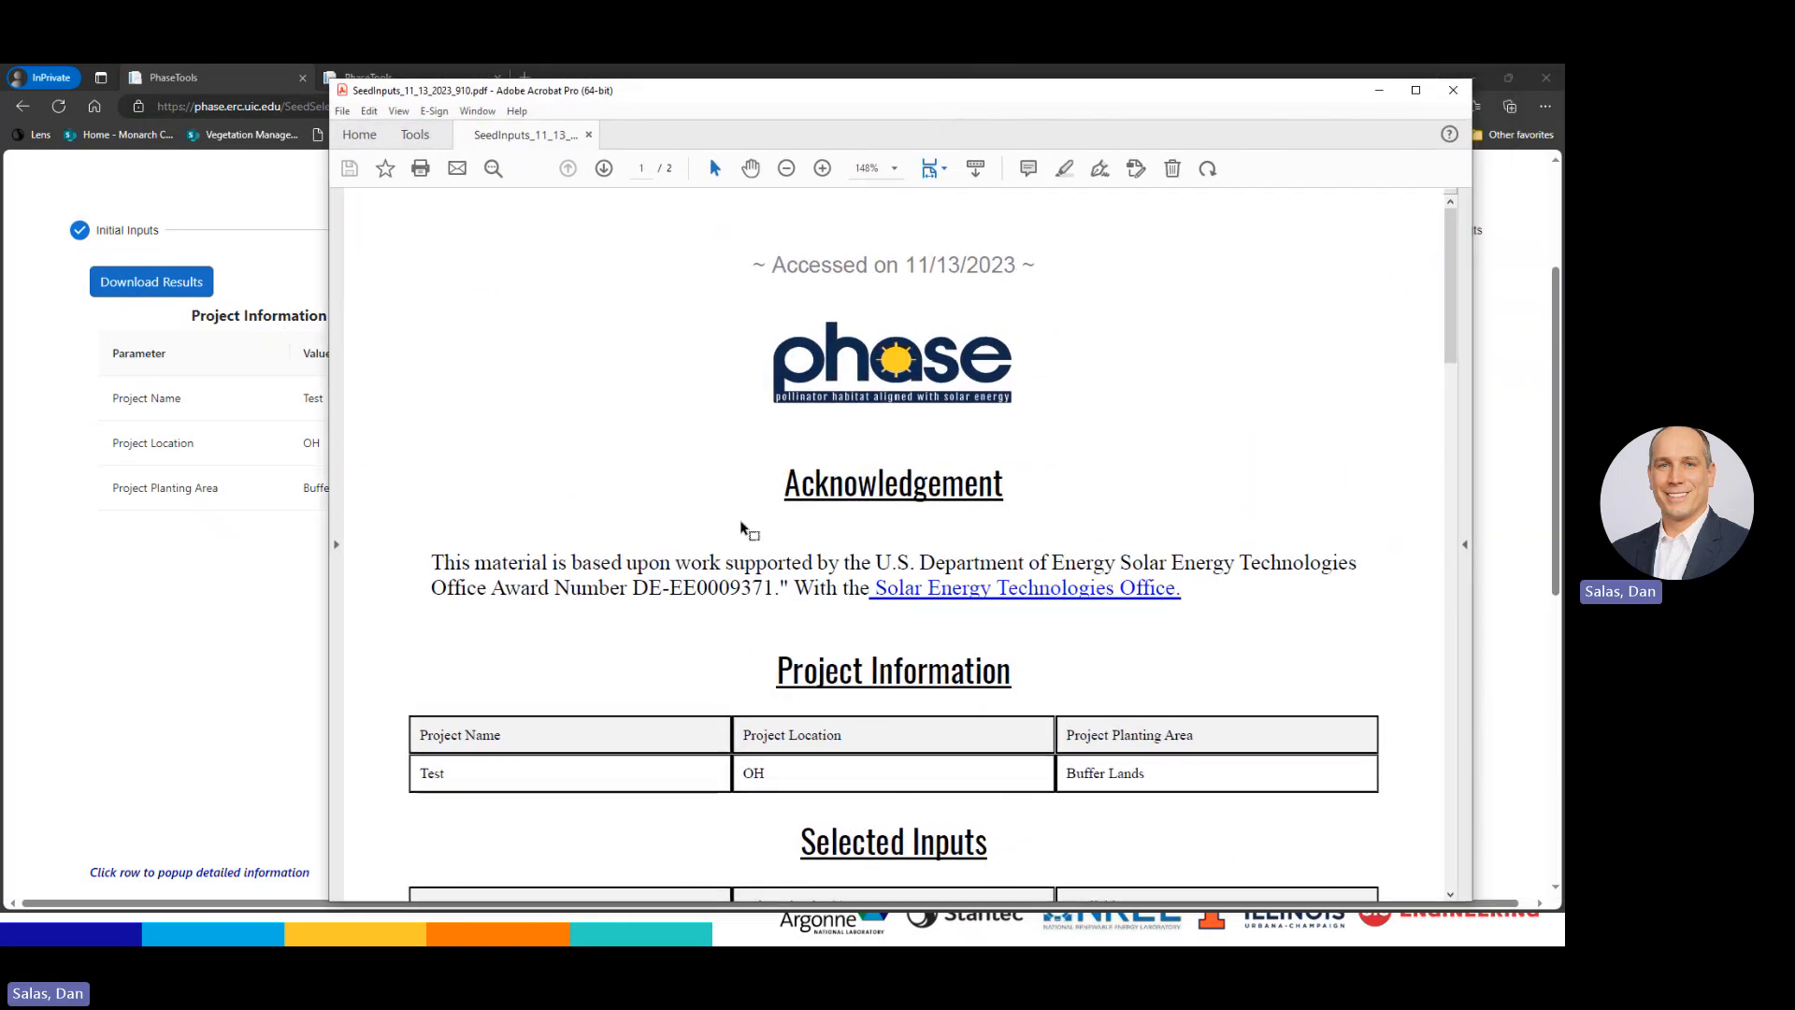
pyautogui.scroll(-2, 550, 567)
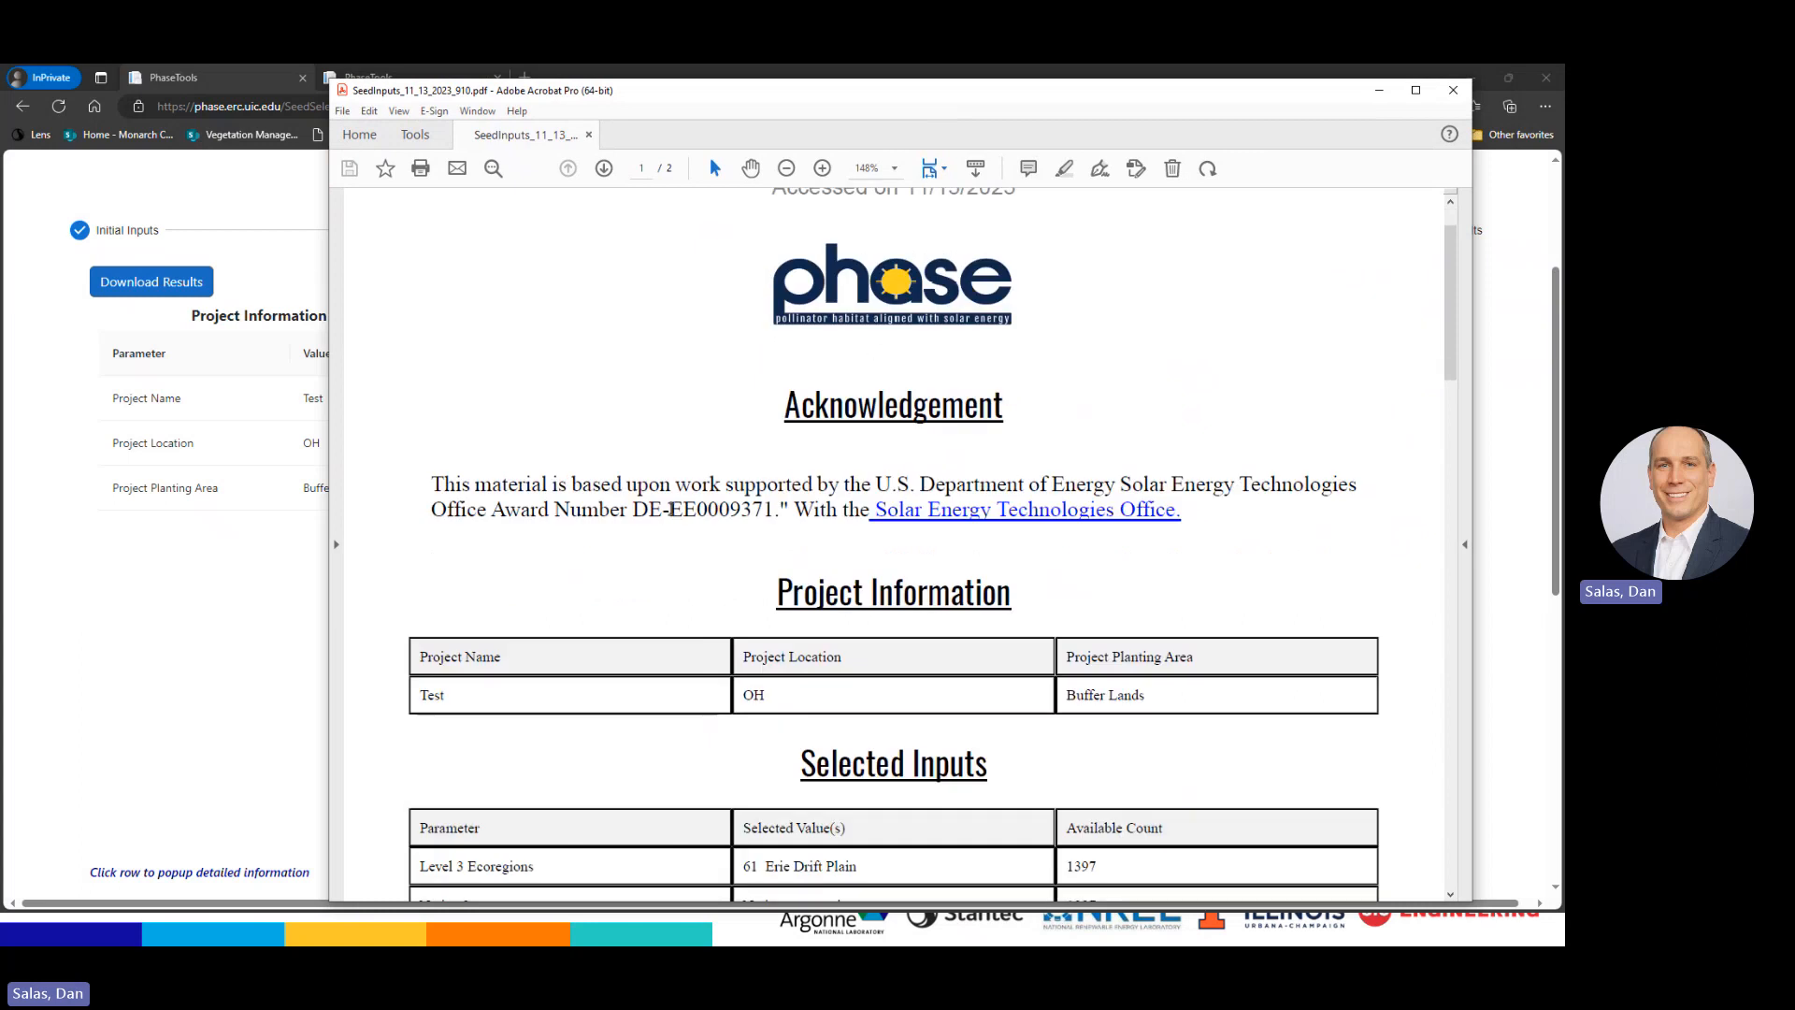
pyautogui.scroll(-4, 673, 513)
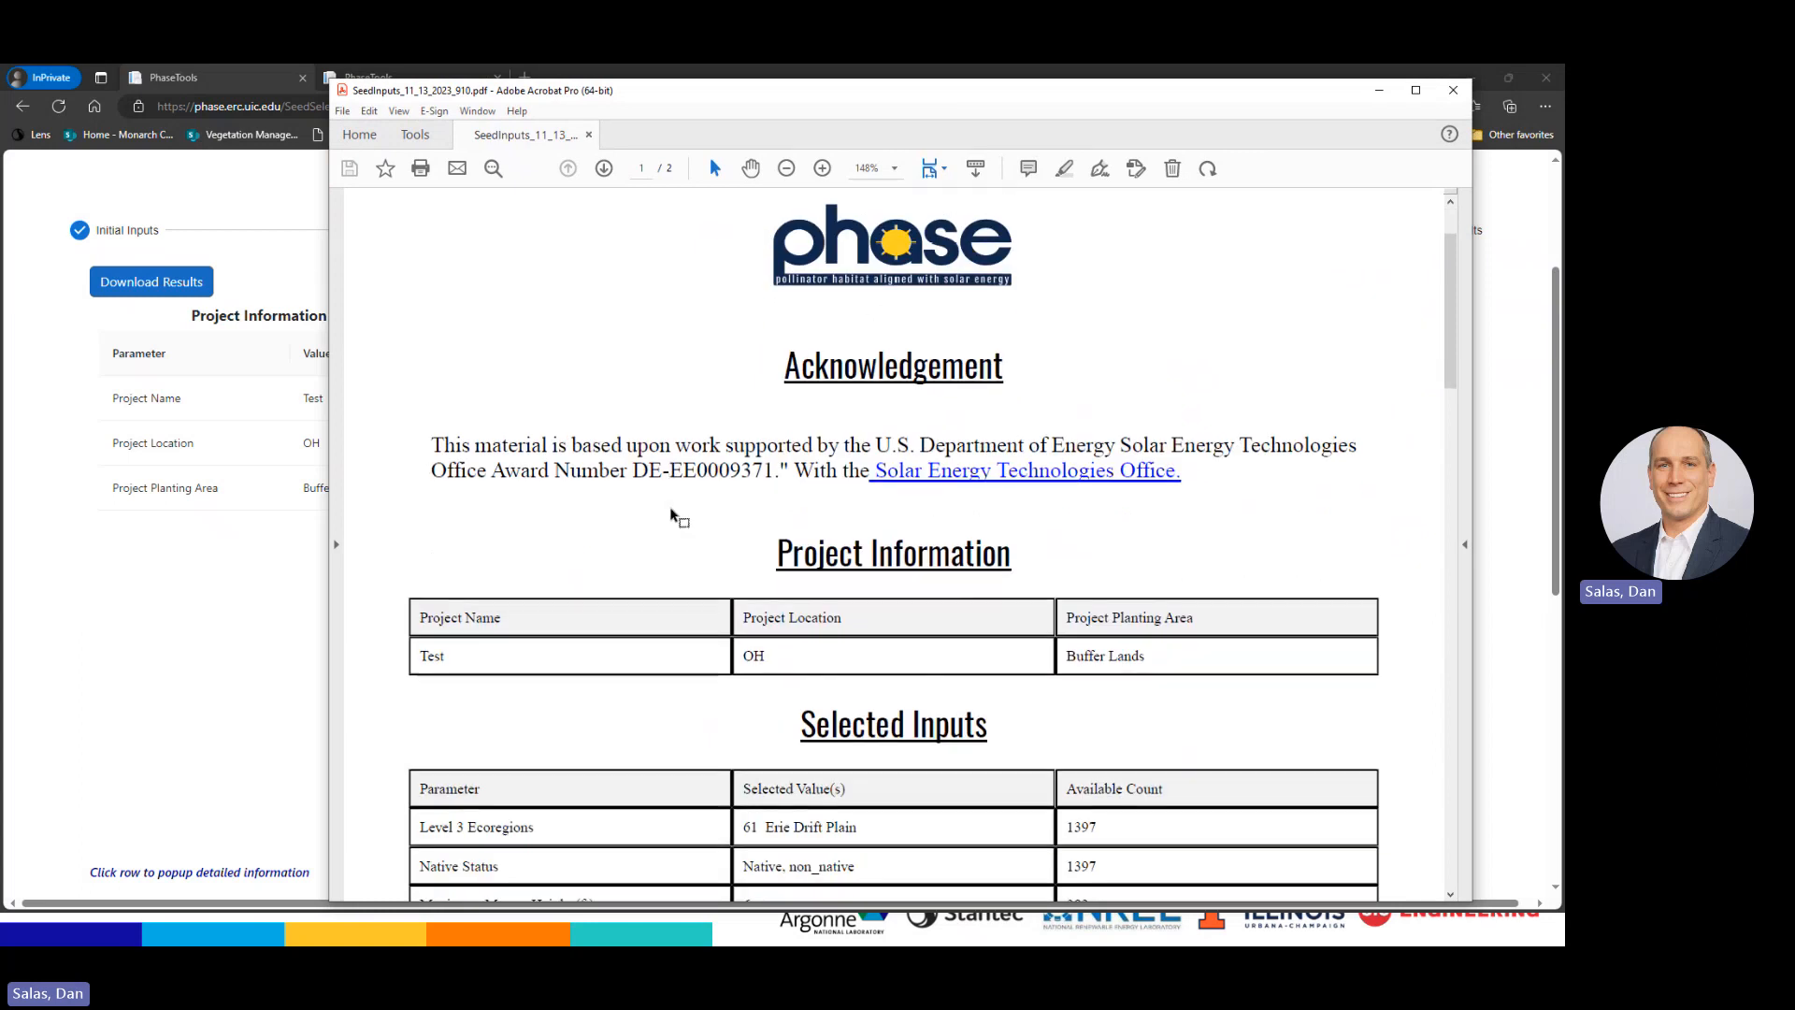
pyautogui.scroll(-5, 748, 561)
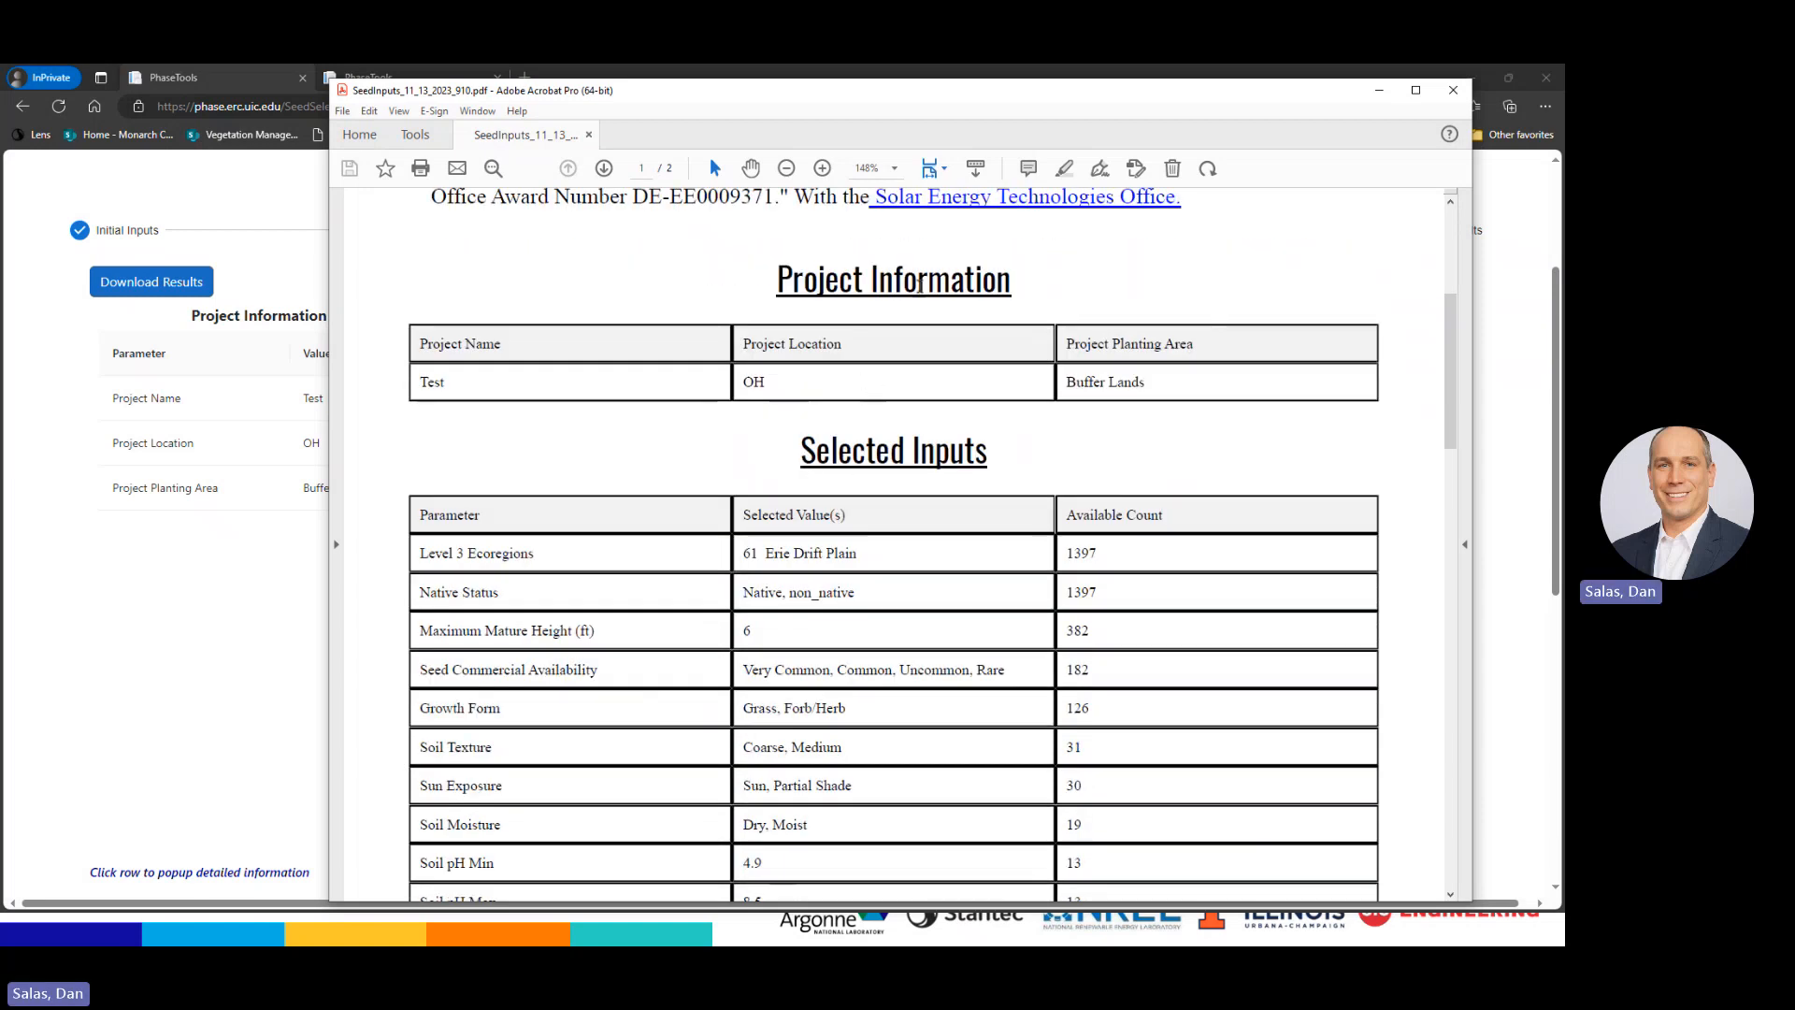
pyautogui.scroll(-3, 748, 446)
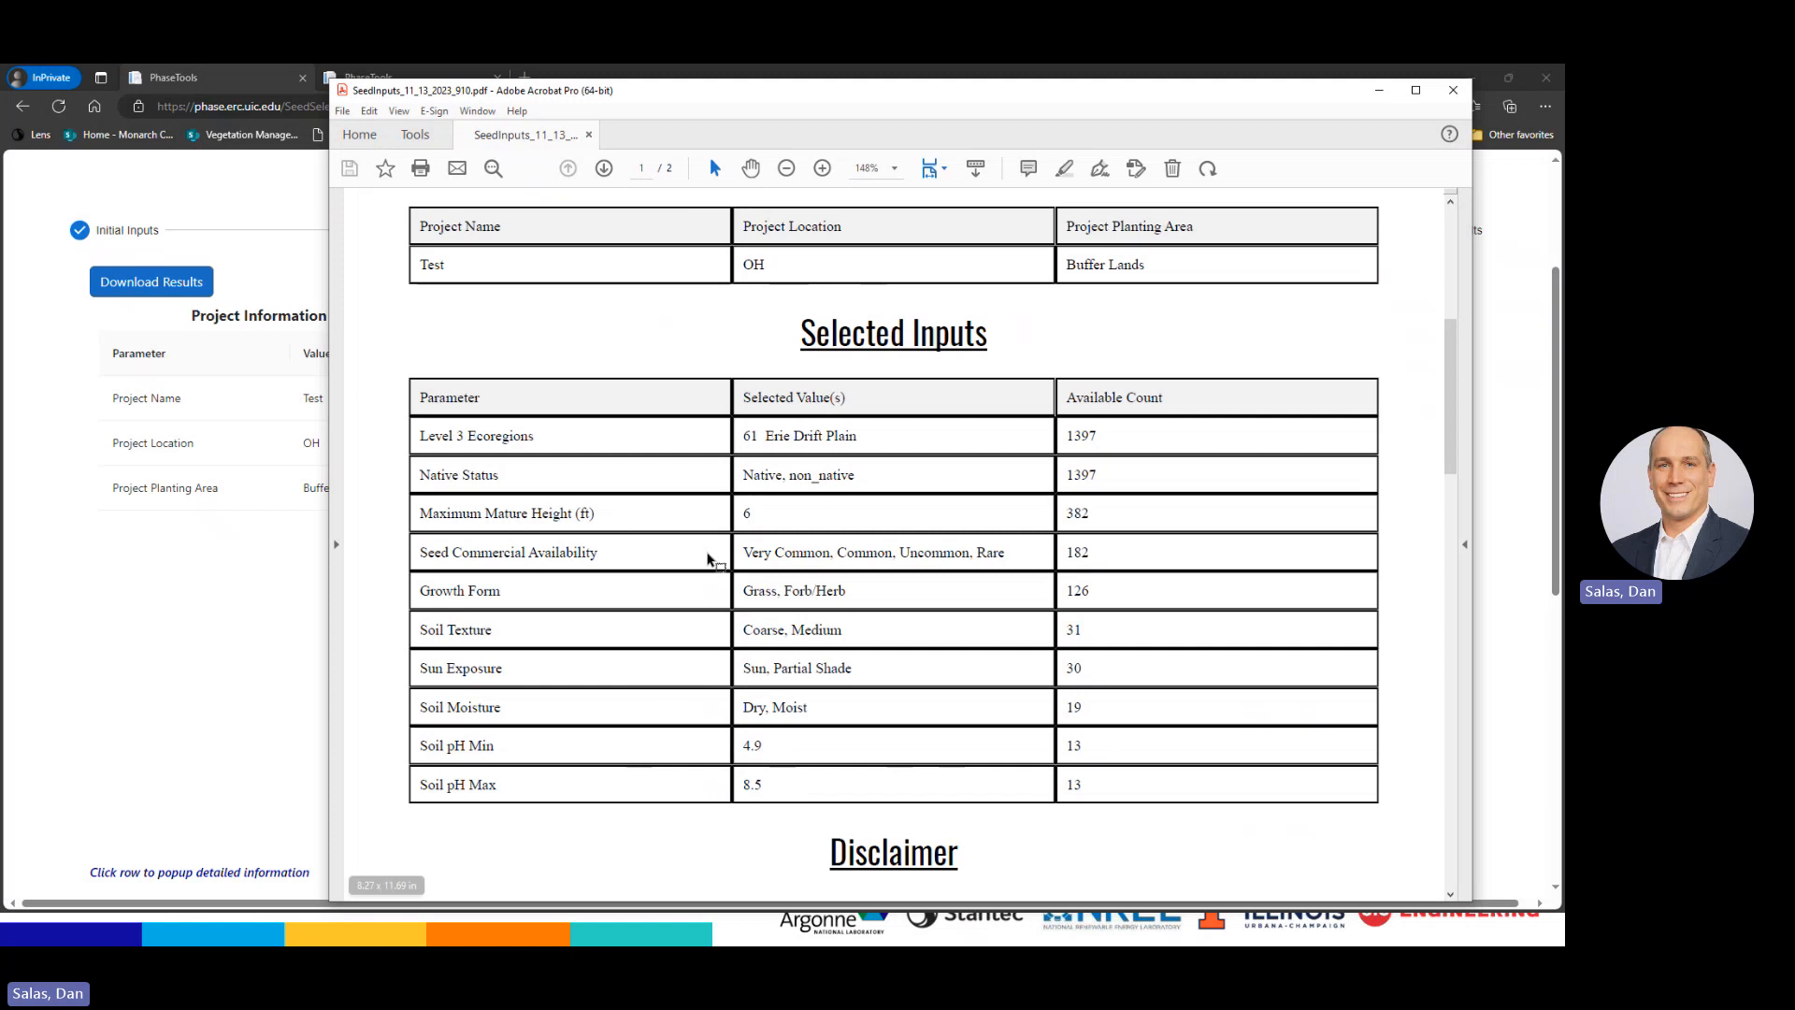
pyautogui.scroll(-5, 710, 559)
pyautogui.scroll(-8, 804, 525)
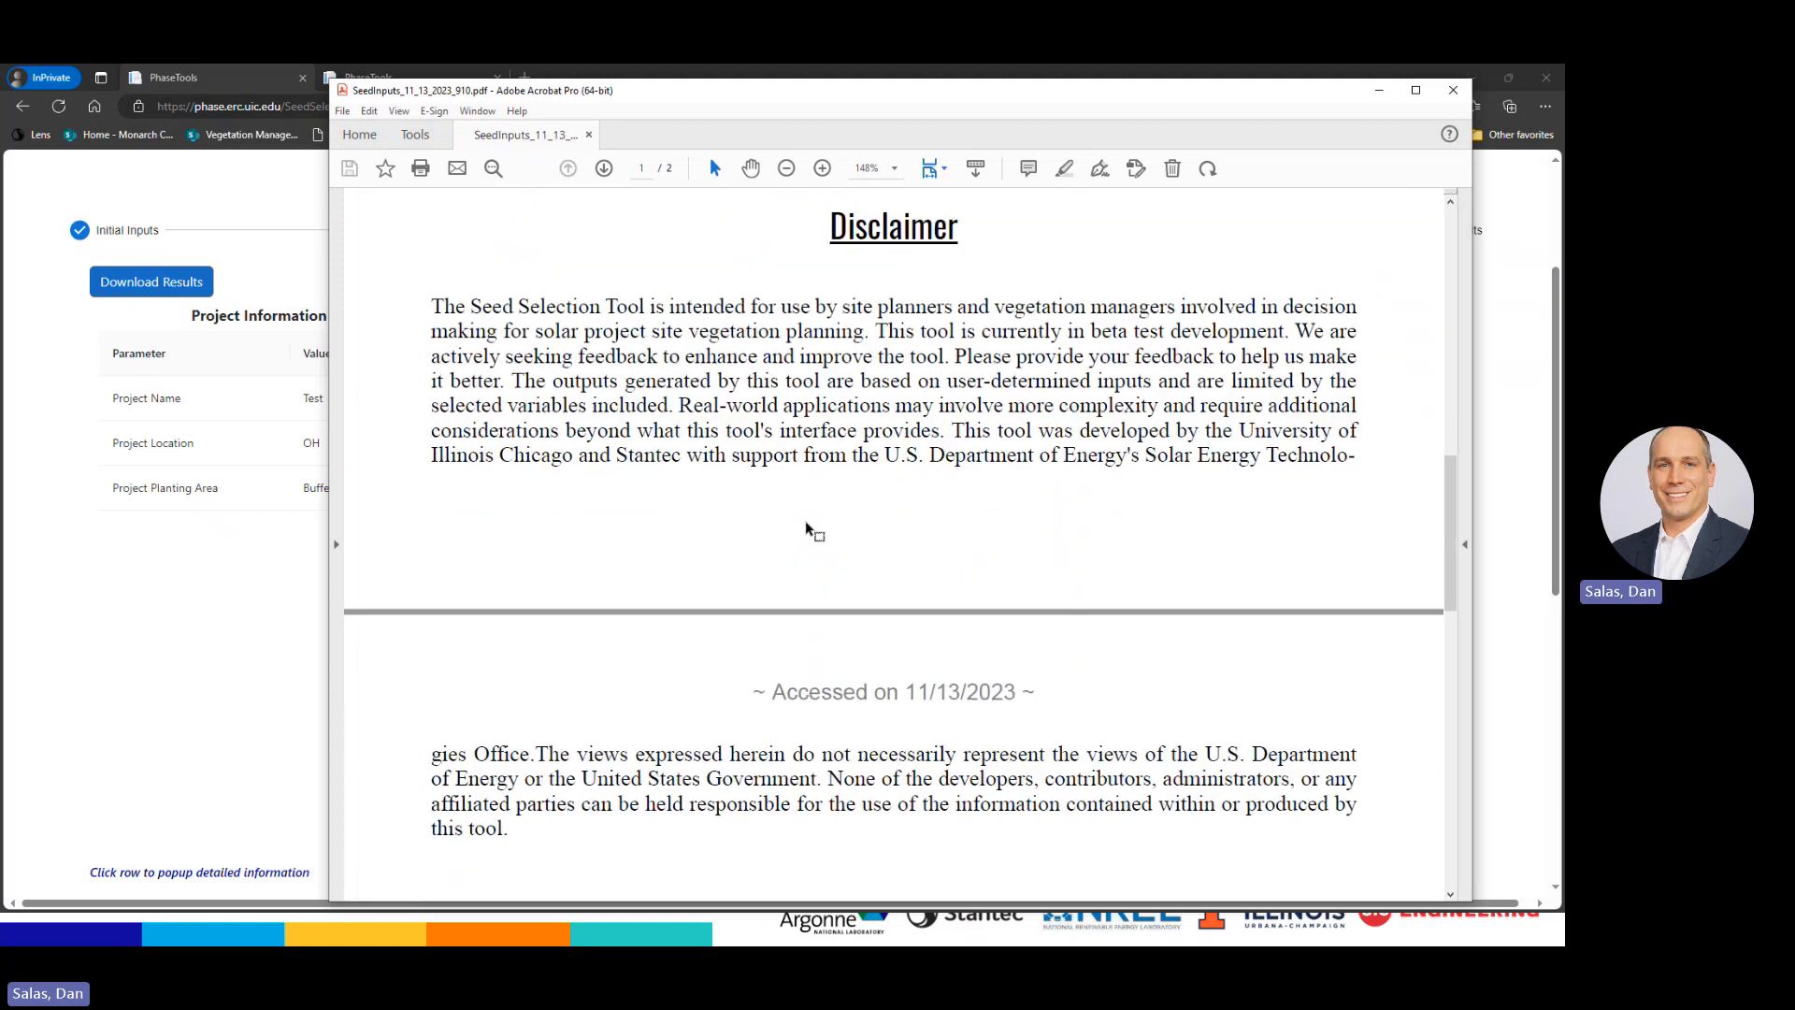
pyautogui.scroll(3, 859, 548)
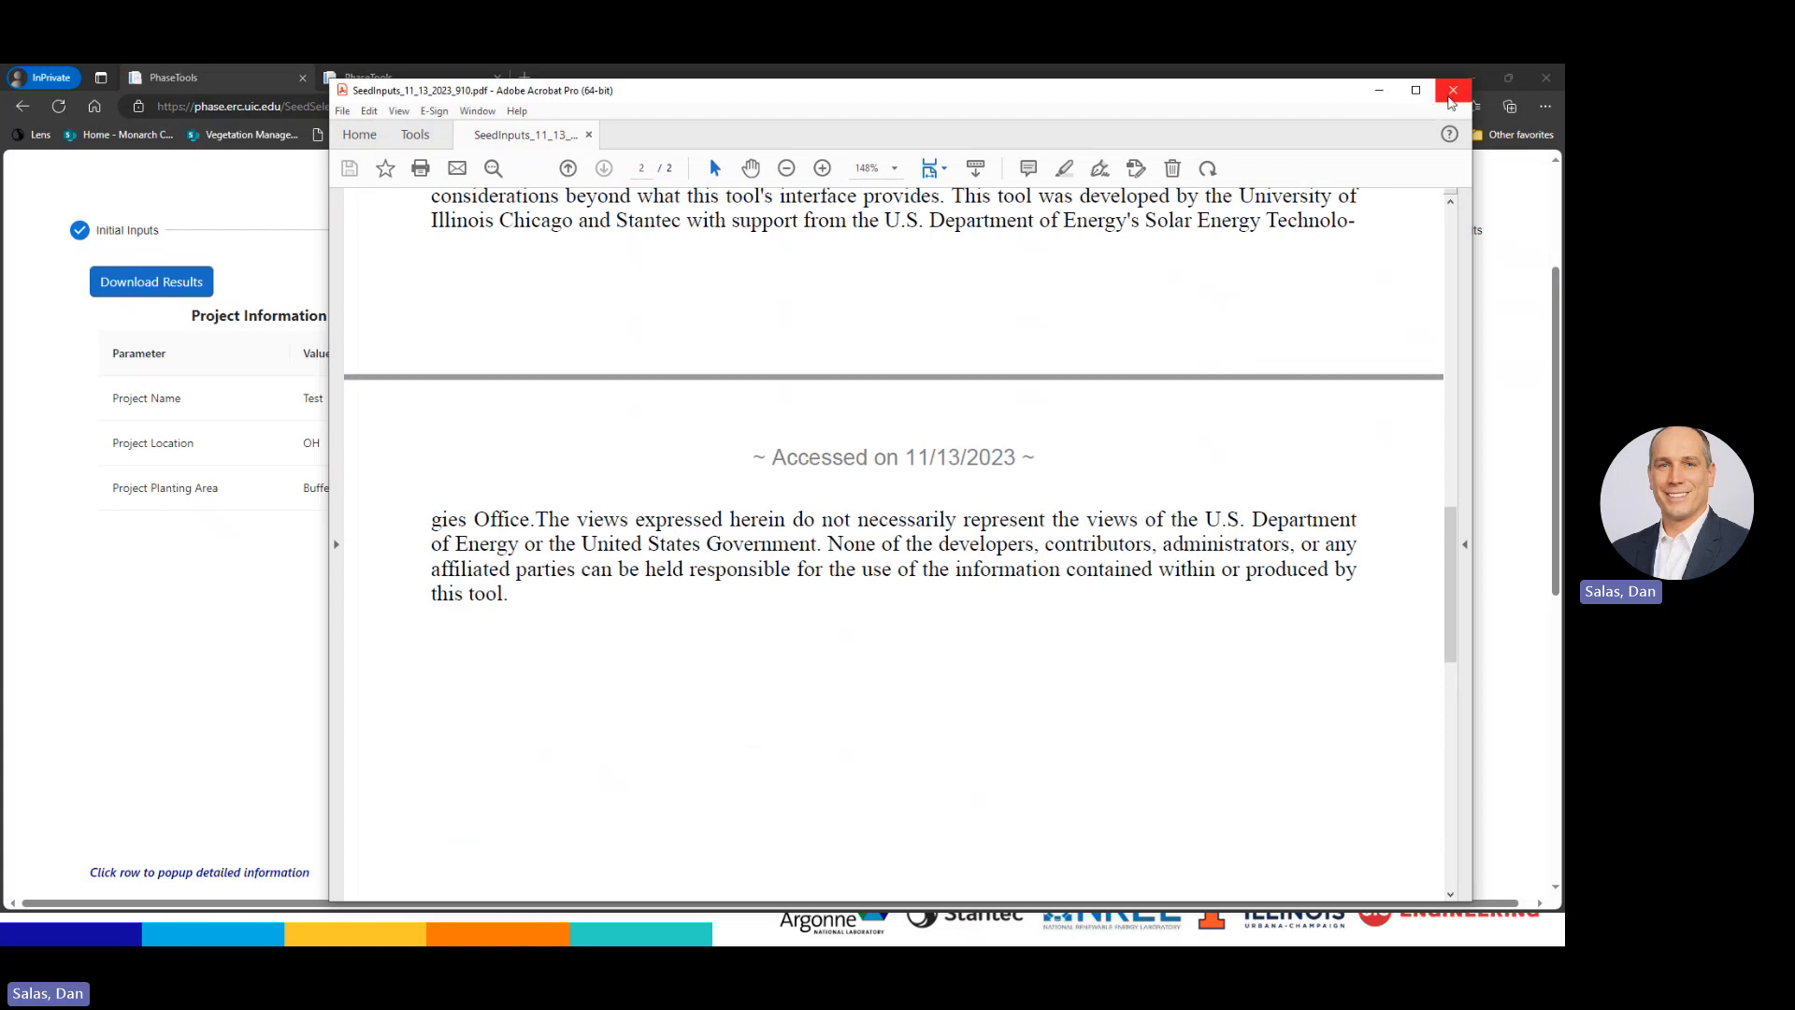
pyautogui.click(1451, 98)
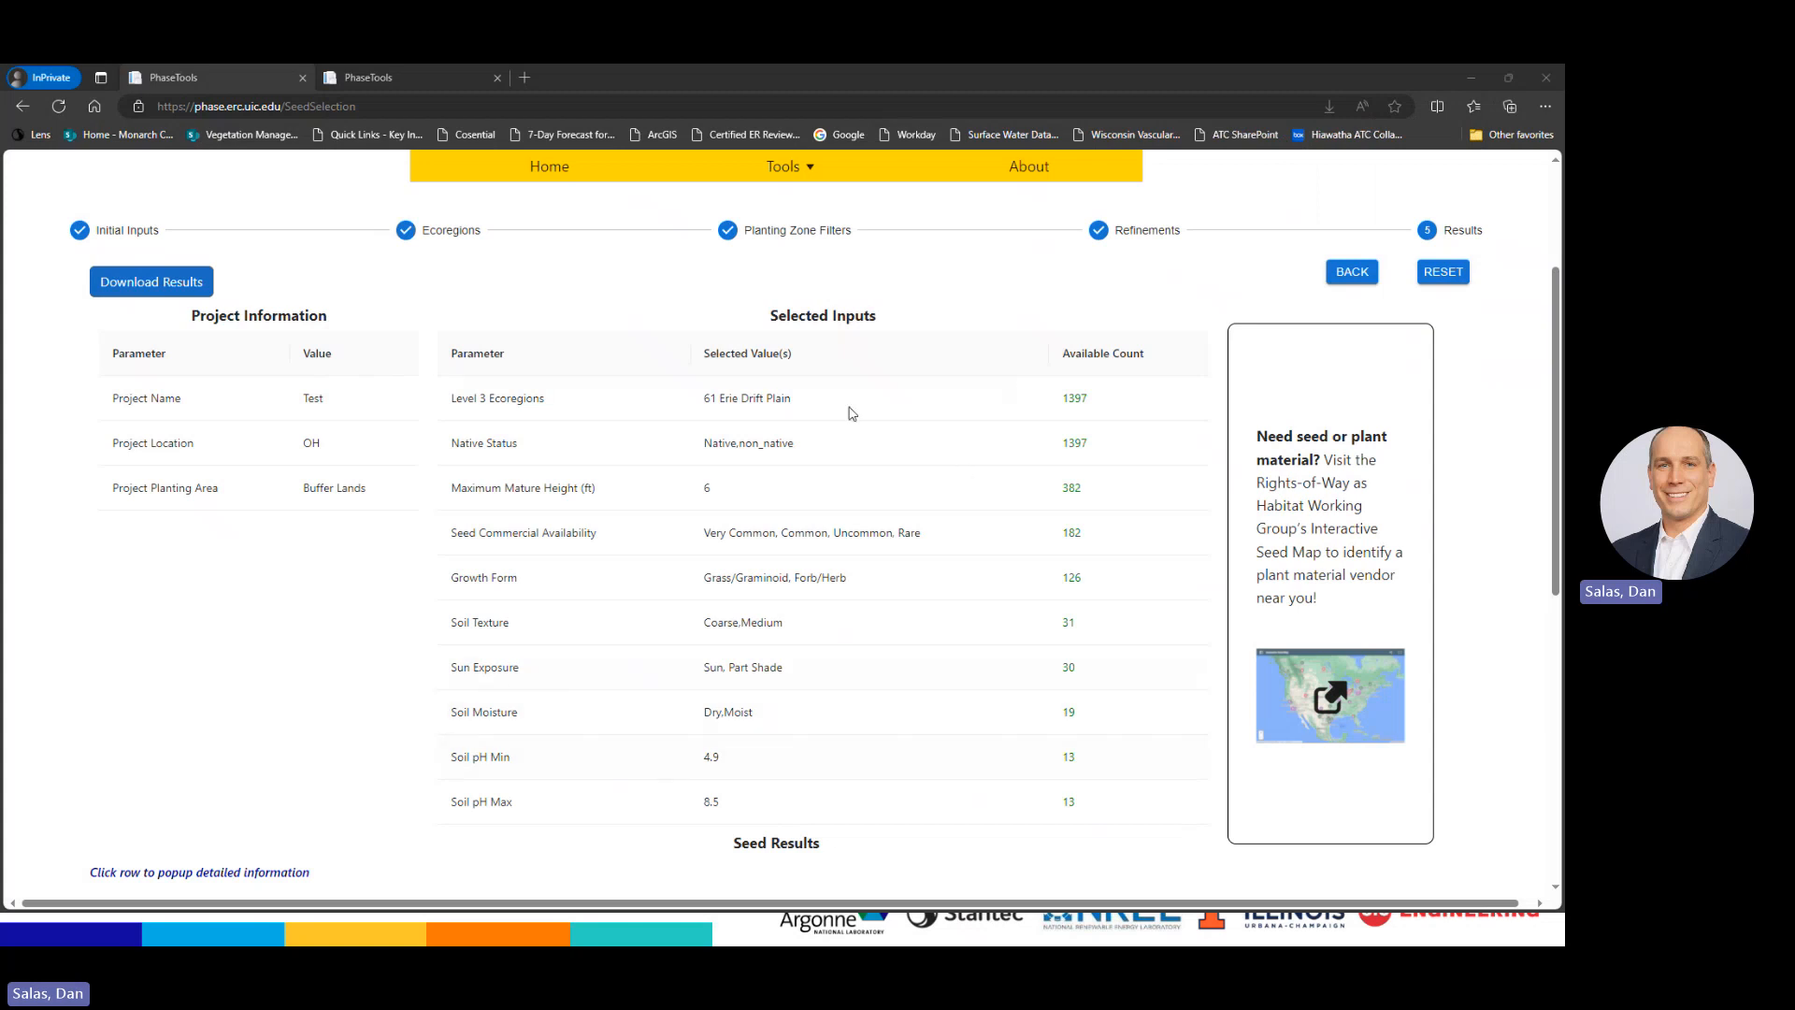
# Open the seed map image's link in a new browser tab
pyautogui.rightClick(1350, 715)
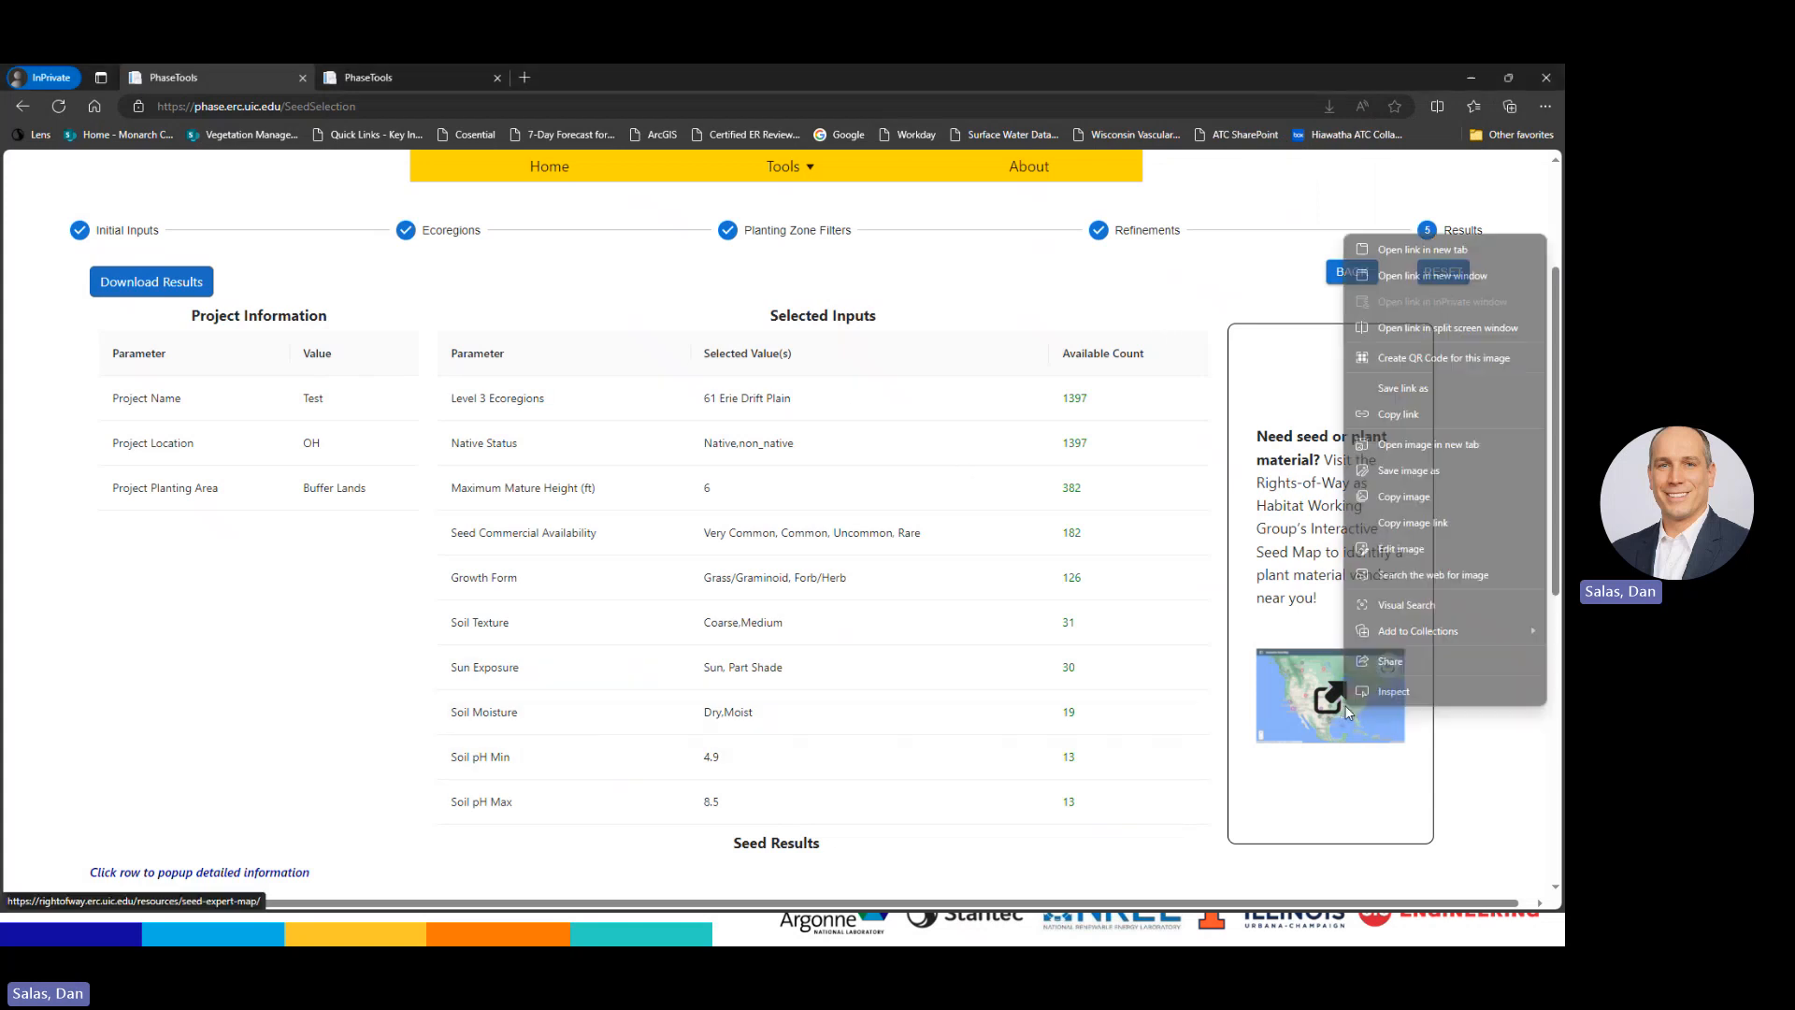
pyautogui.click(1425, 265)
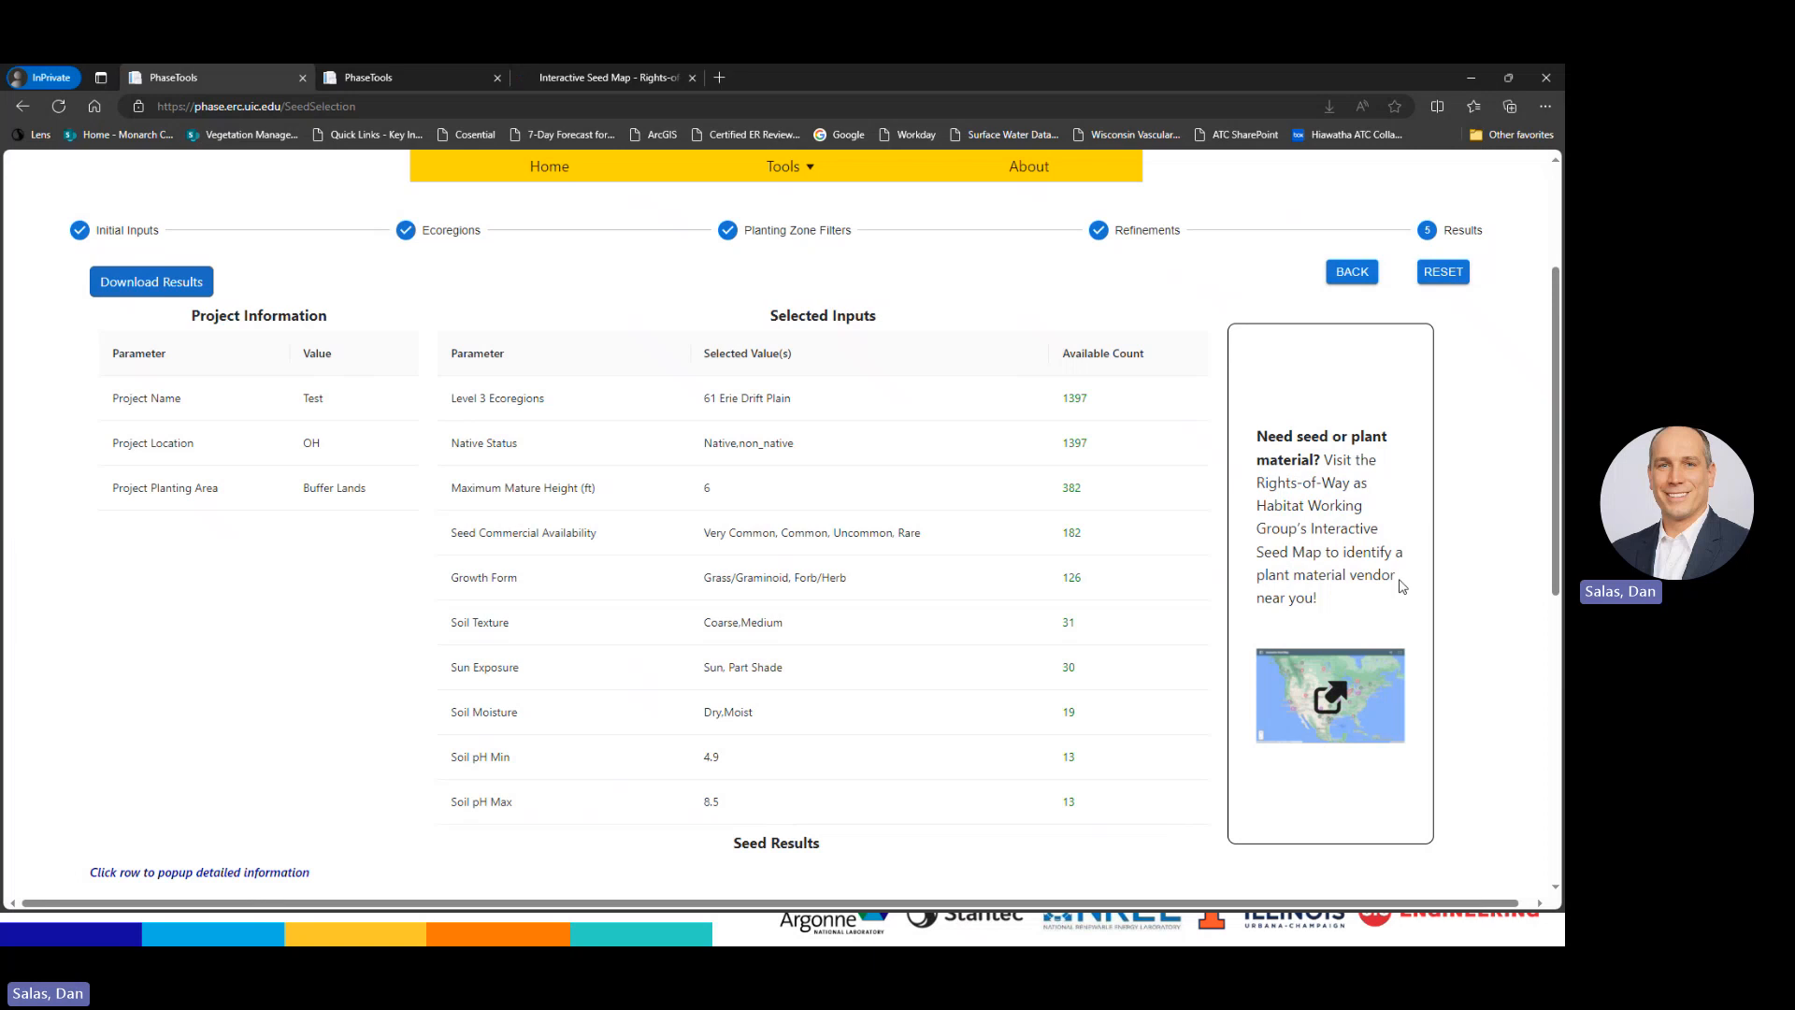
# View map details for Allendan Seed, OPN Seed, Cardno and Green Barn Farm vendors
pyautogui.click(575, 77)
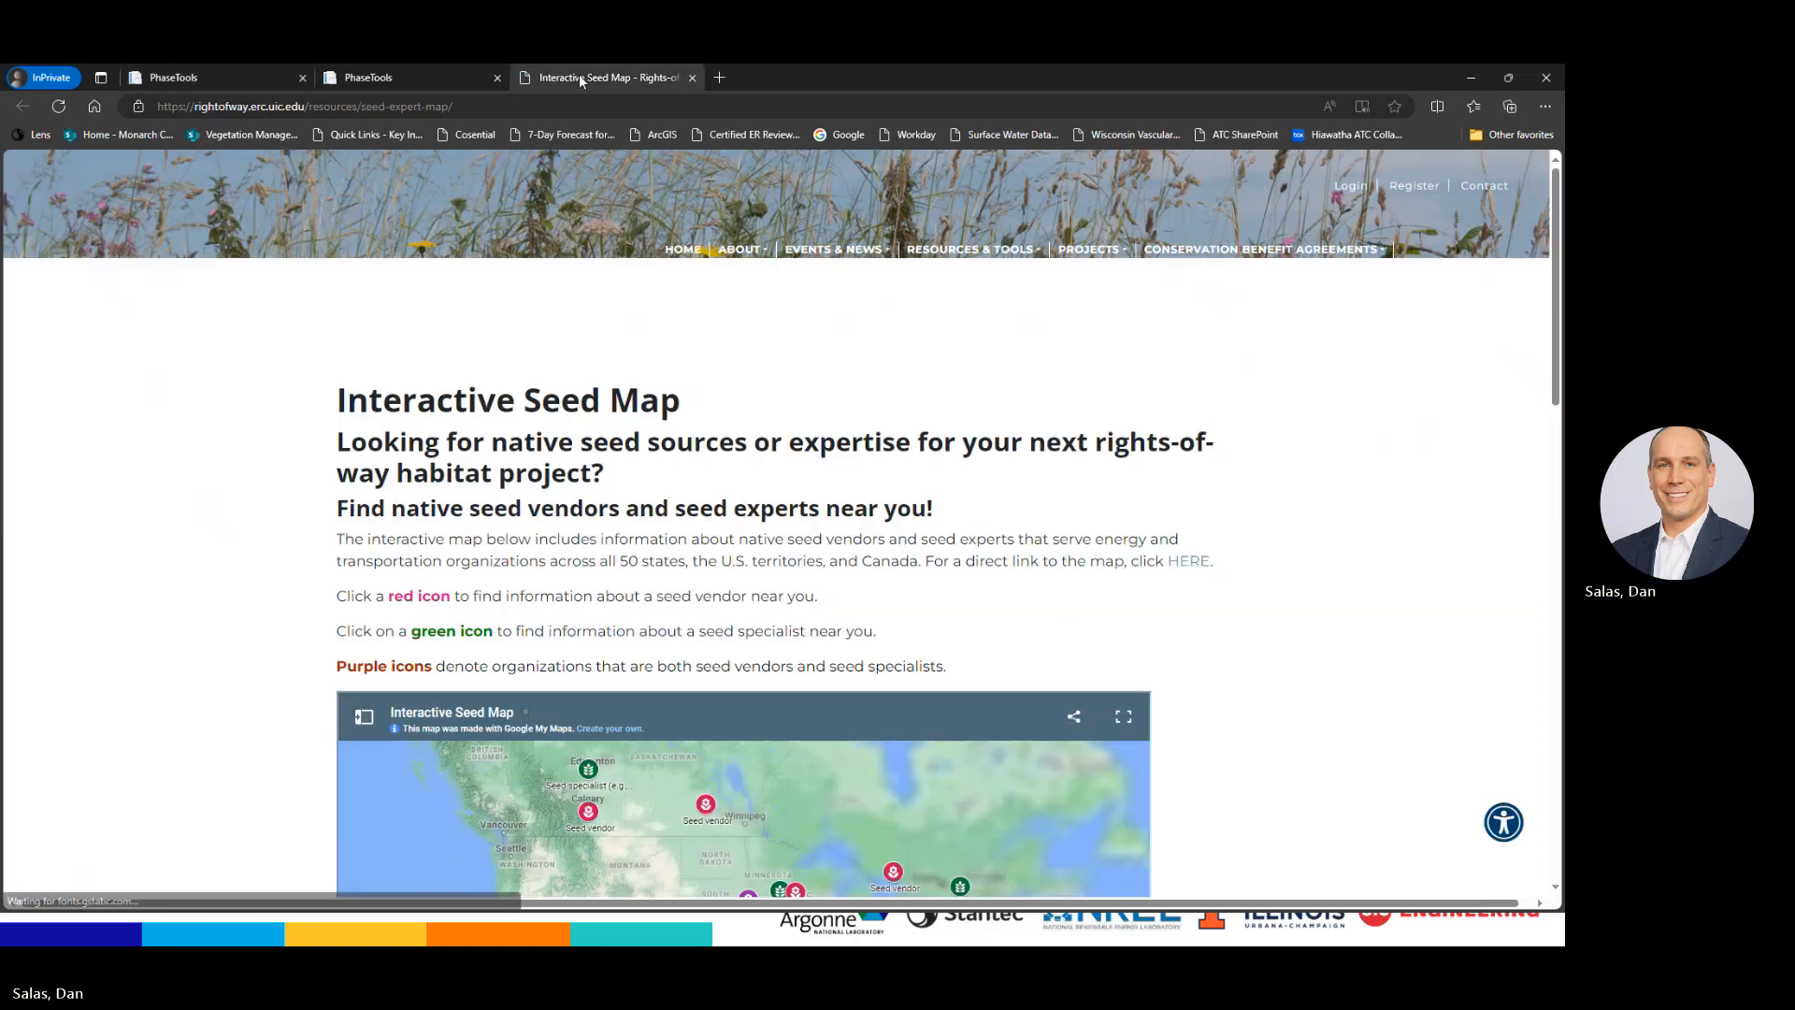
pyautogui.scroll(-5, 1496, 506)
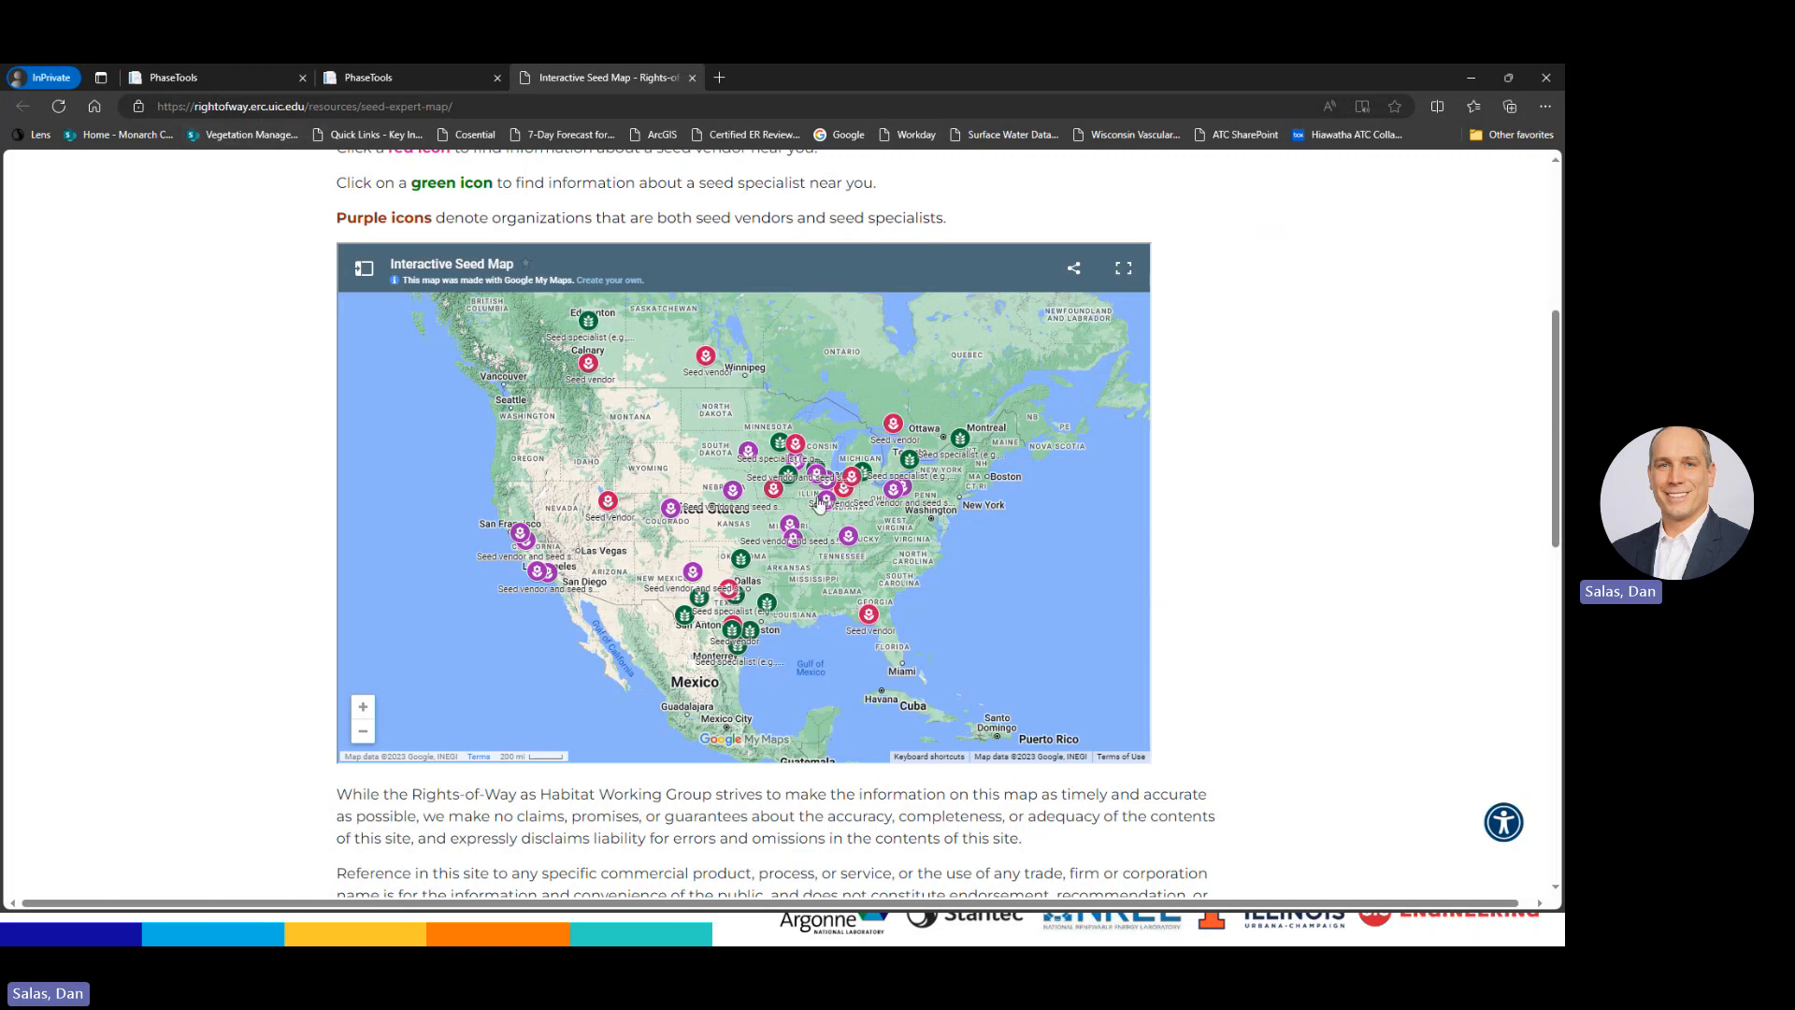
pyautogui.click(772, 494)
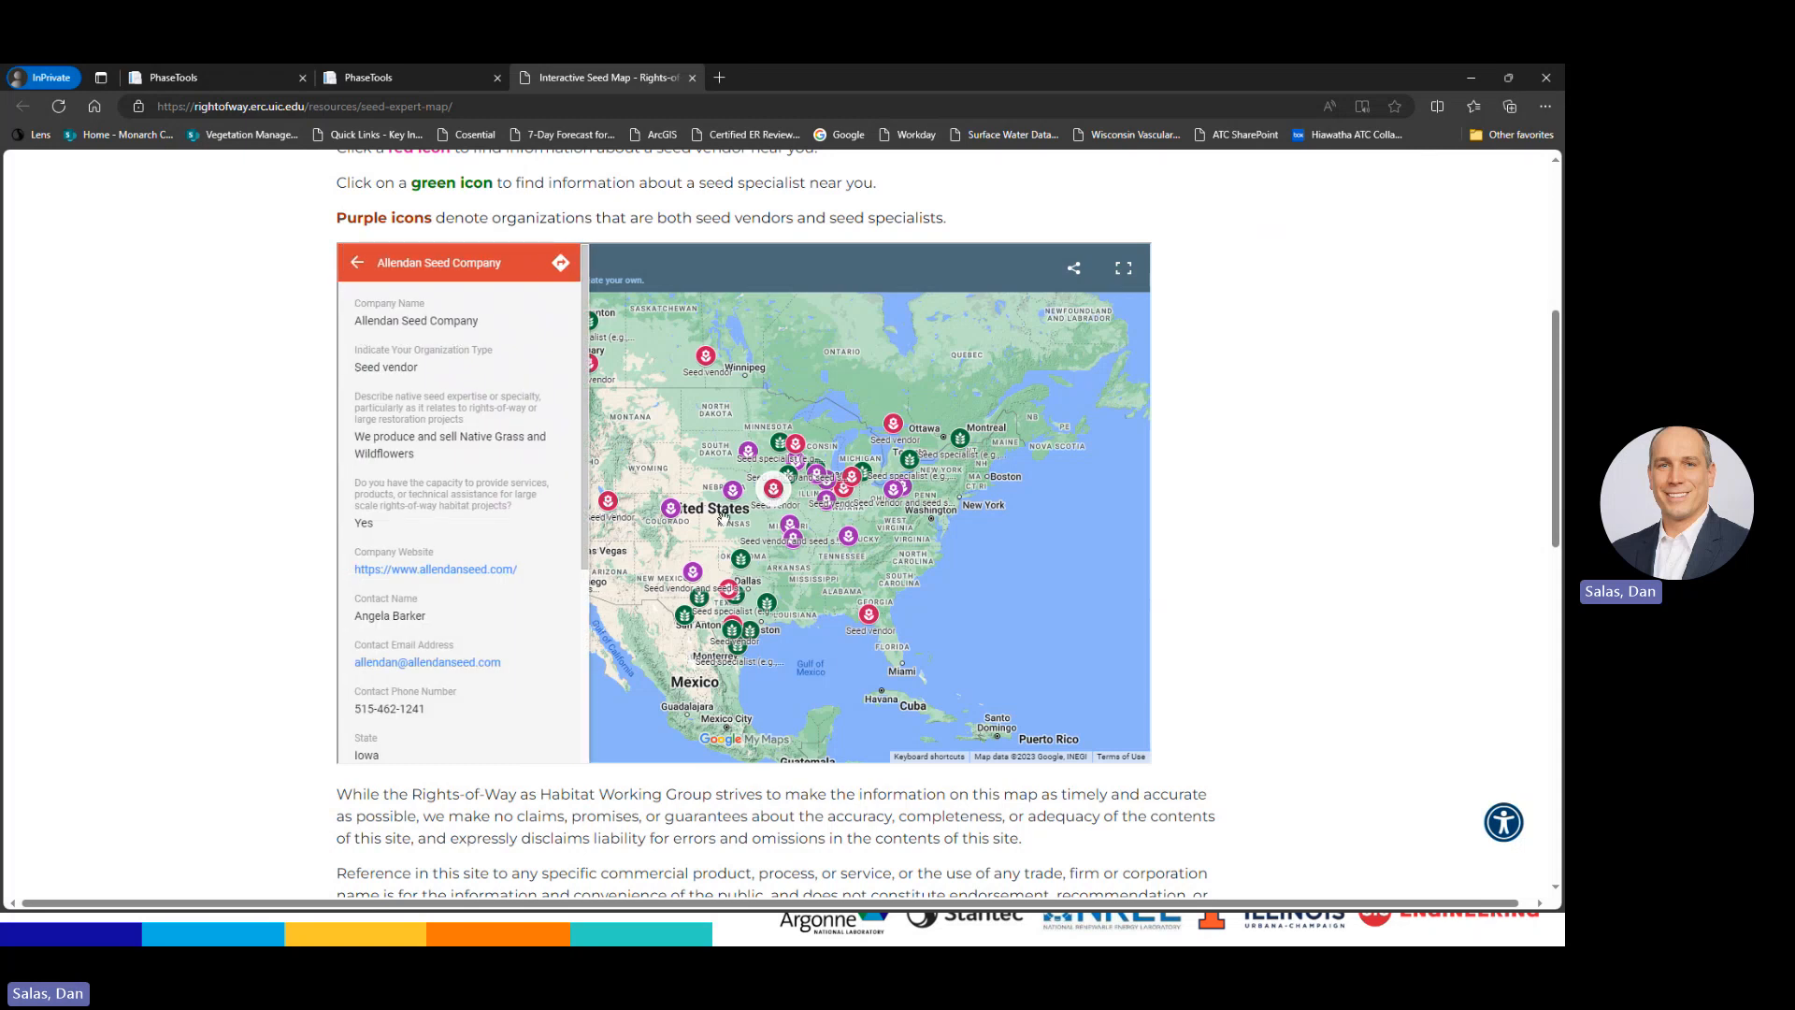
pyautogui.click(891, 493)
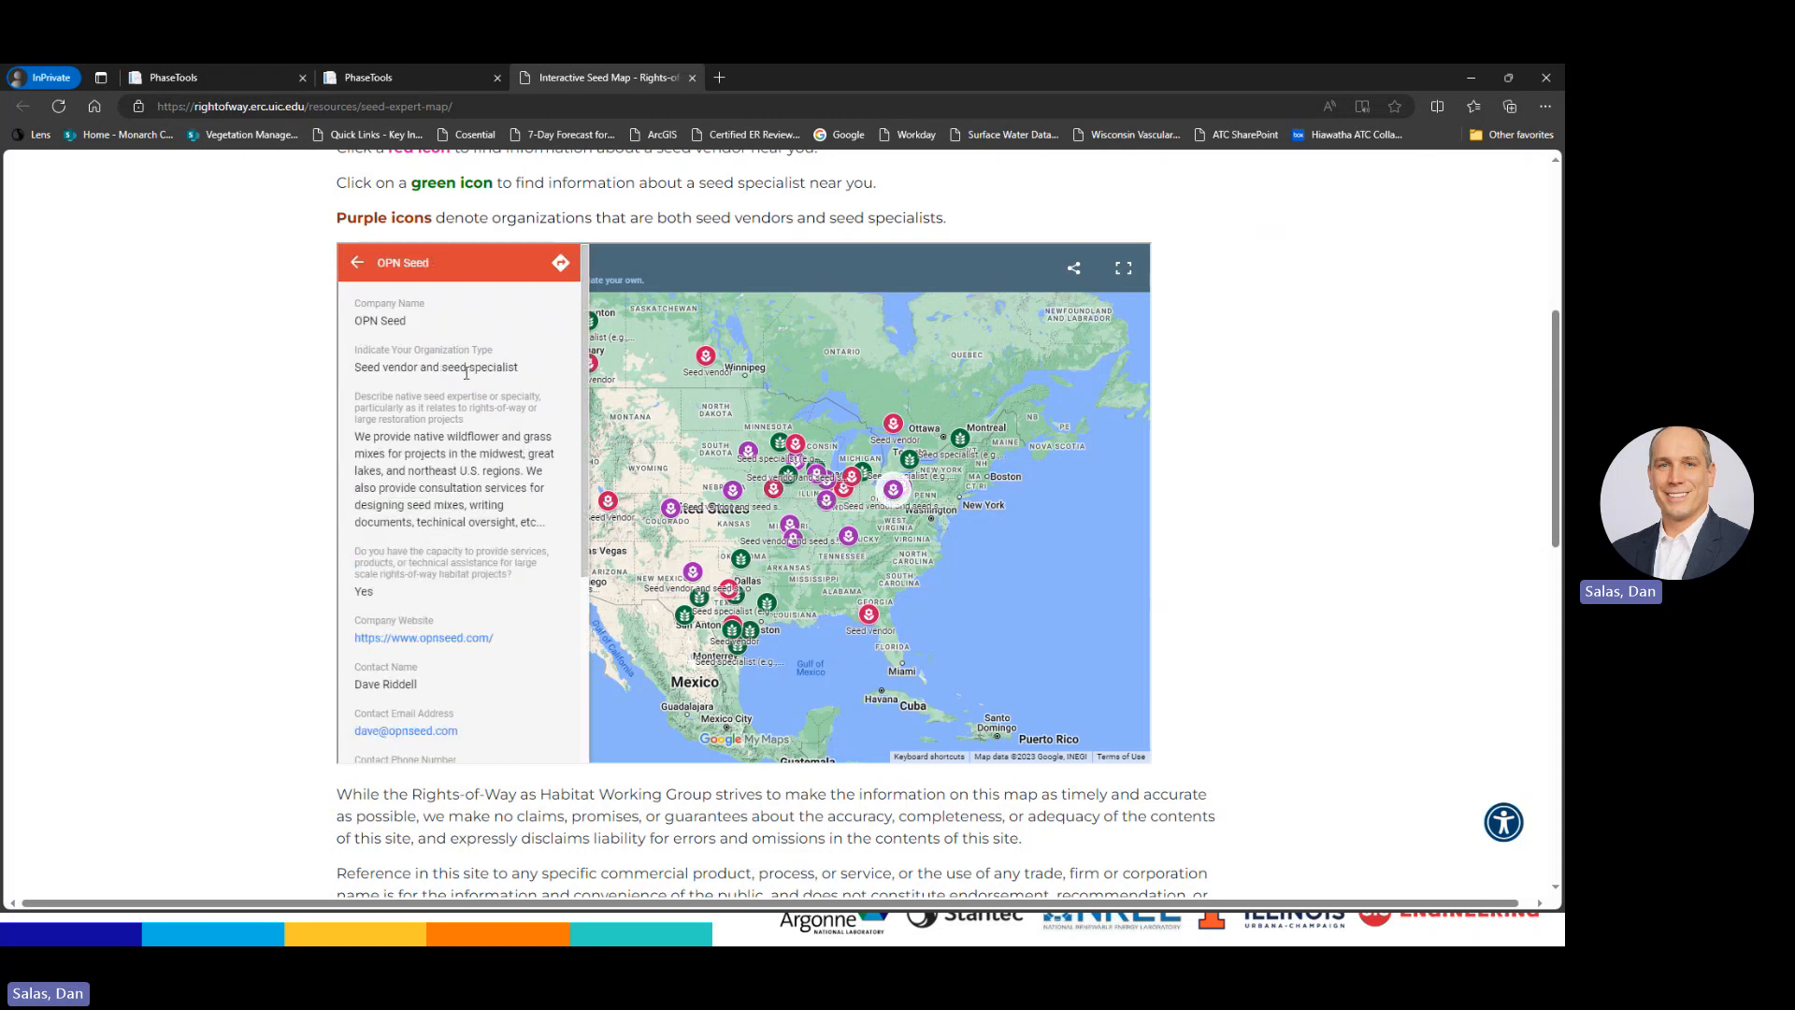
pyautogui.click(843, 489)
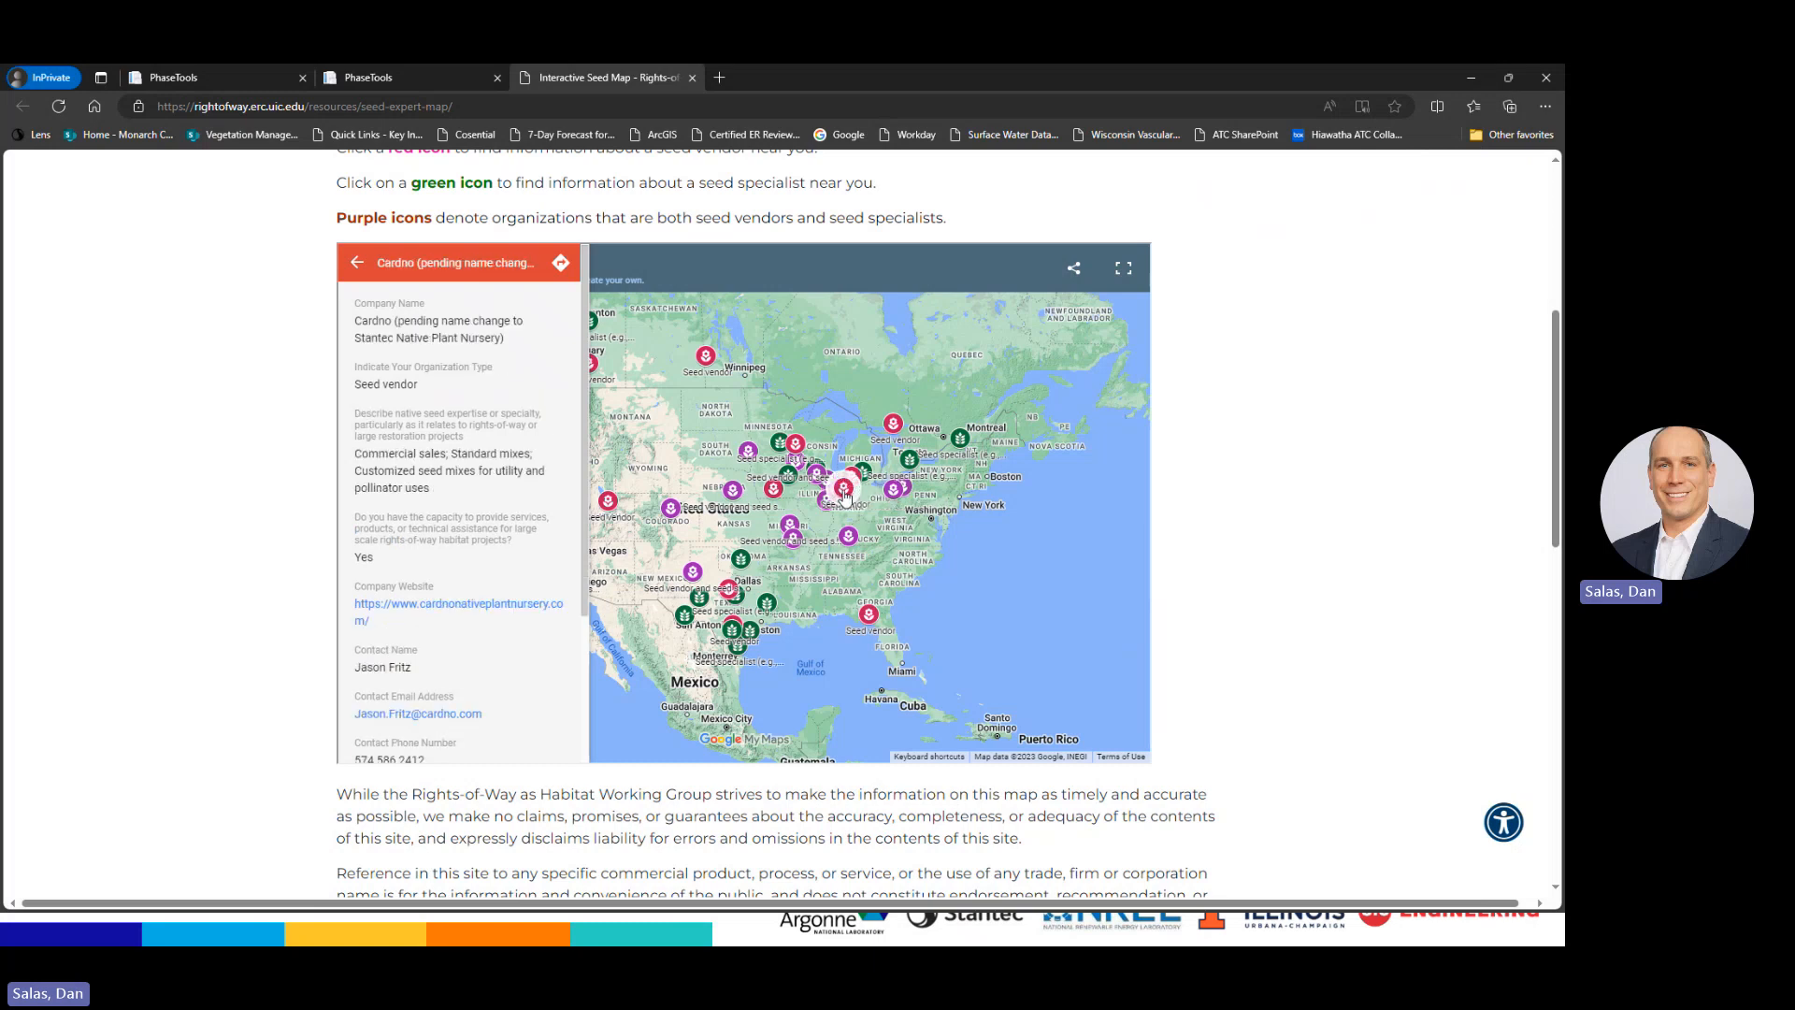
pyautogui.click(964, 445)
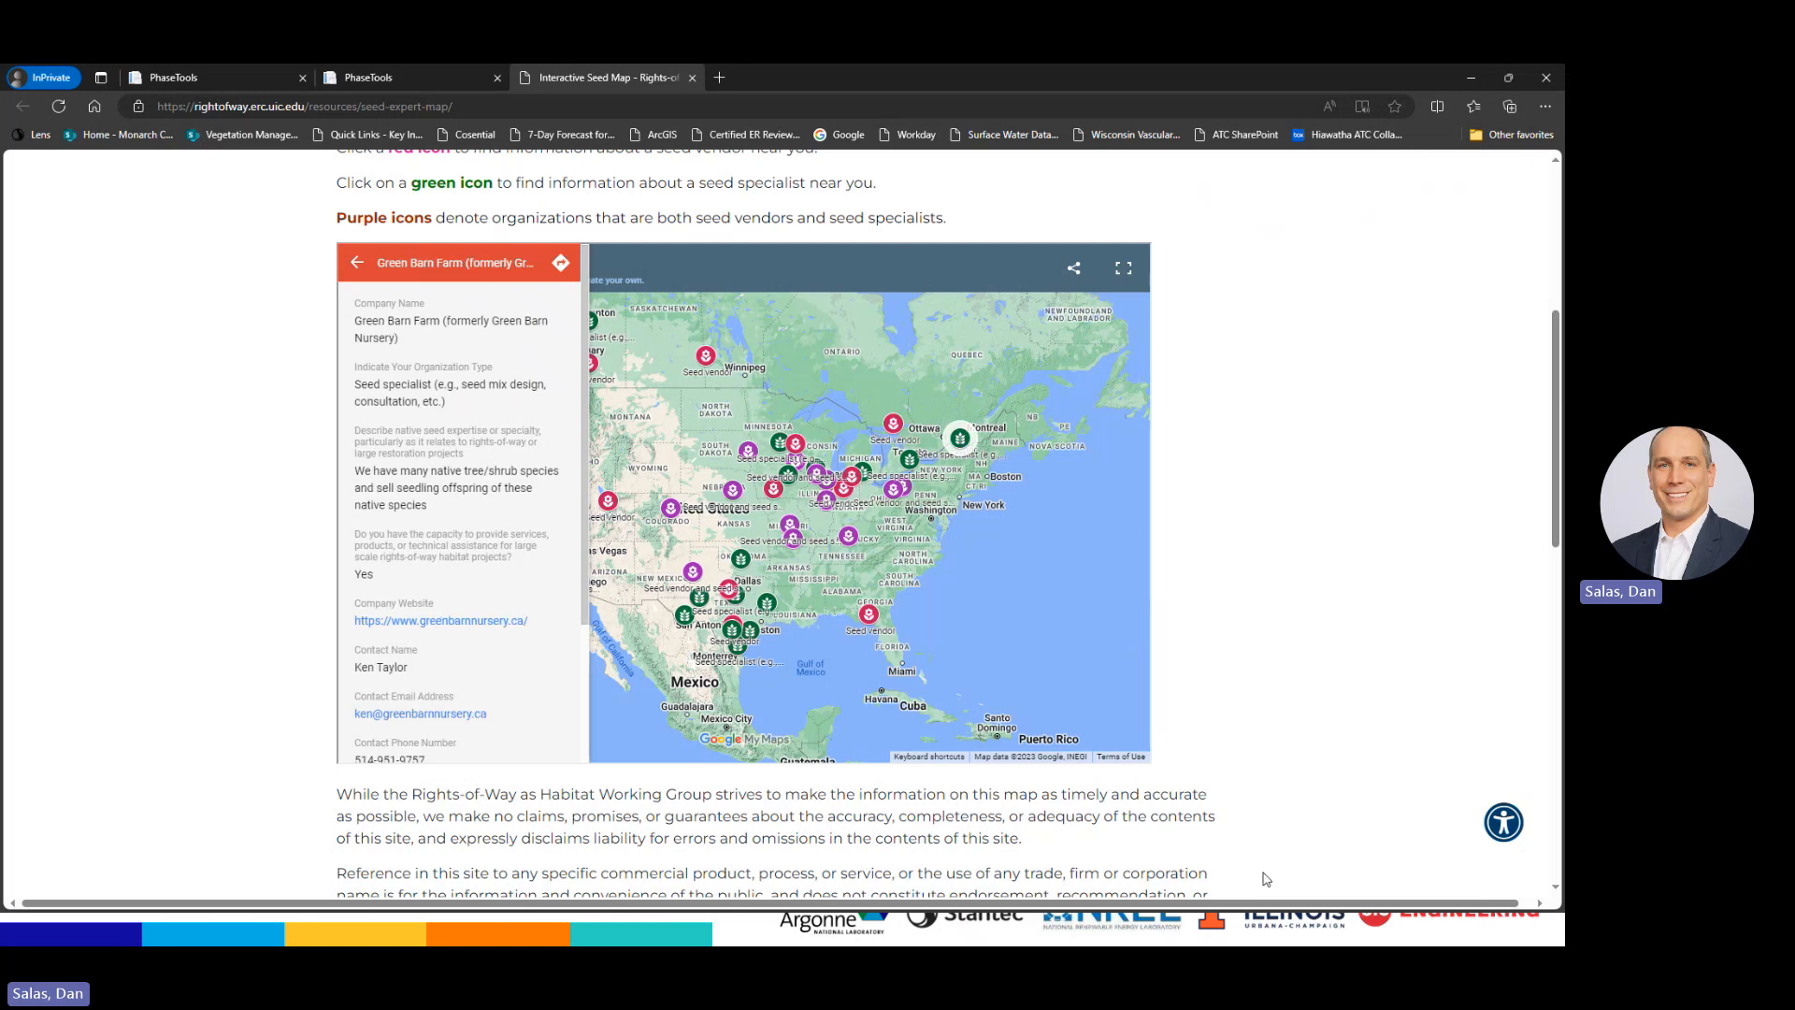
pyautogui.scroll(3, 1279, 853)
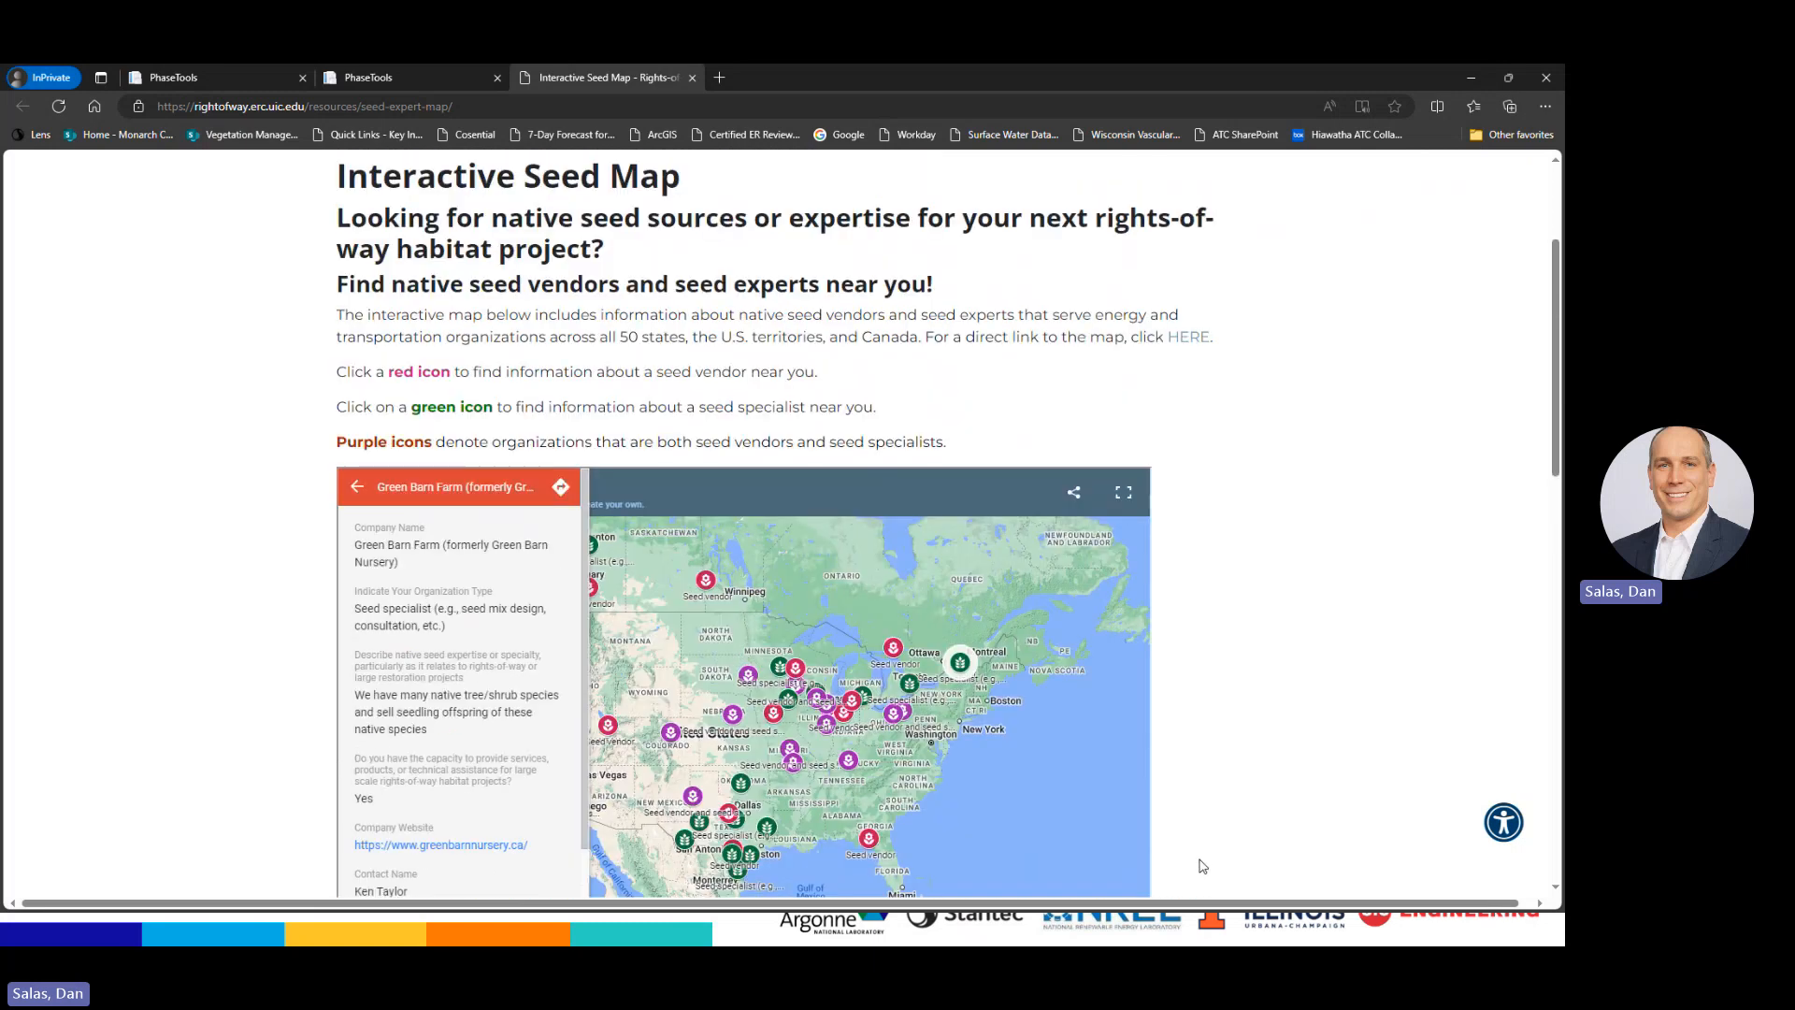
pyautogui.scroll(3, 703, 505)
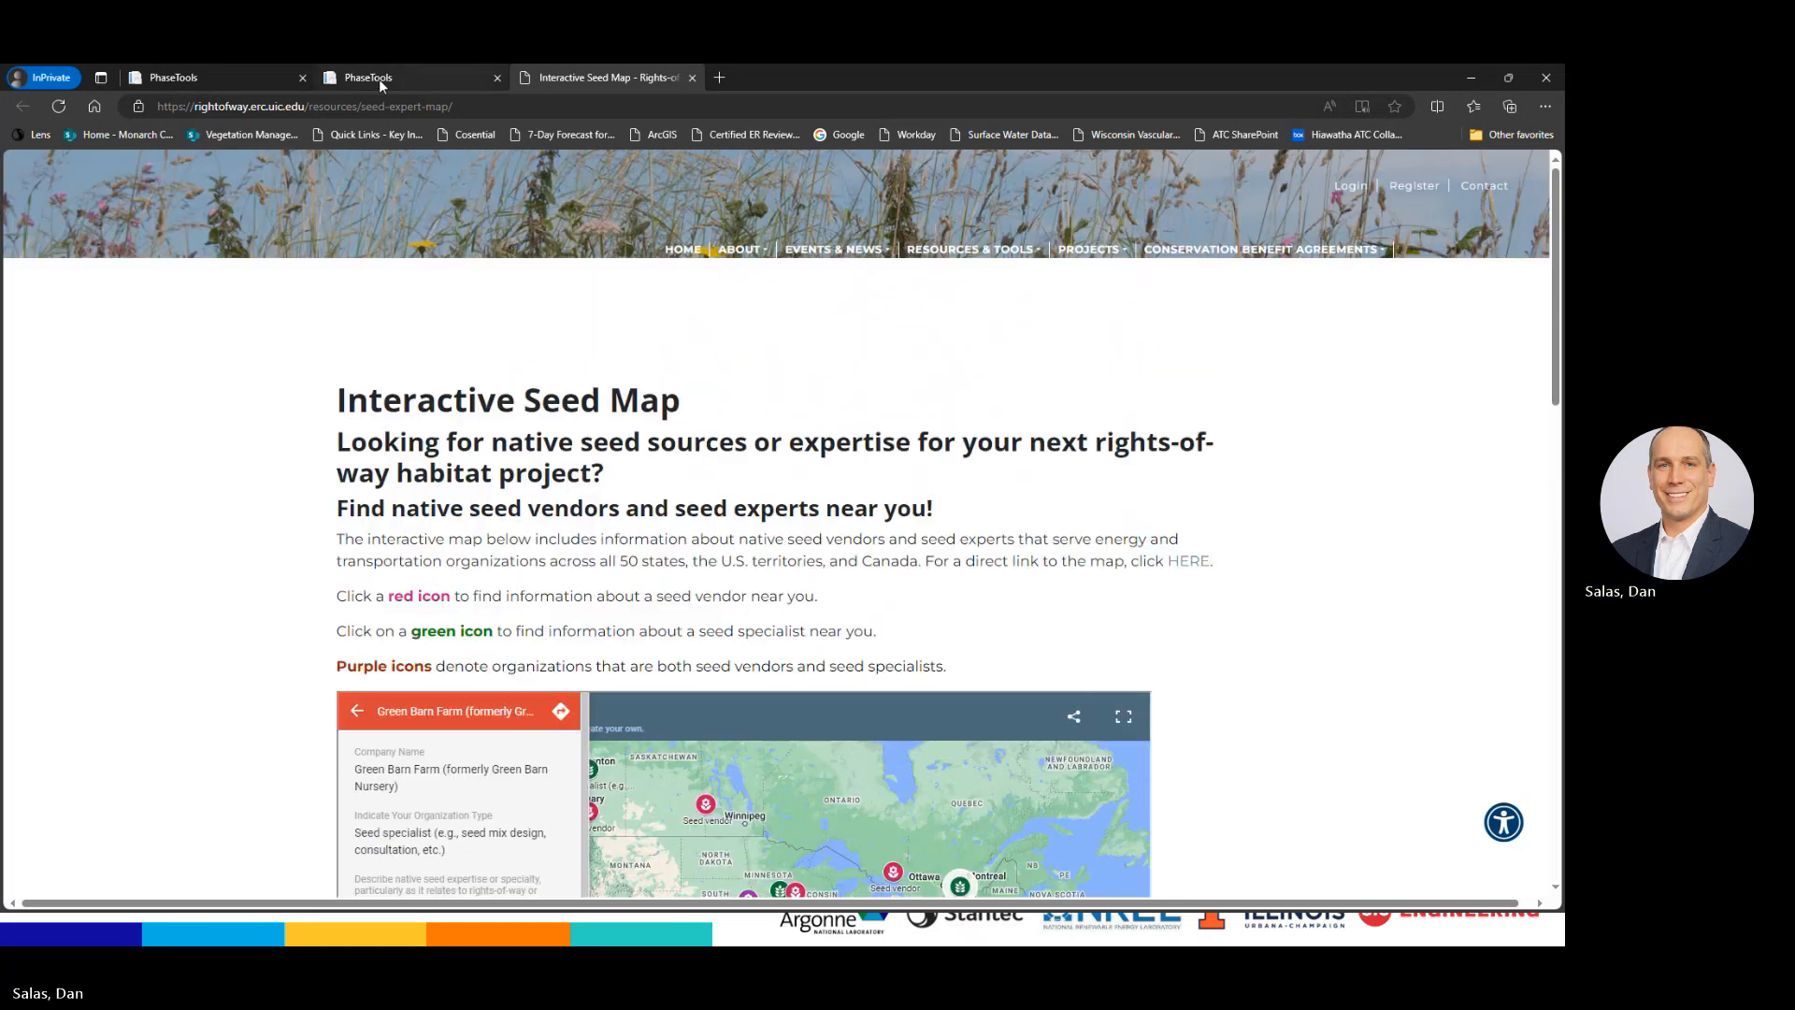
pyautogui.click(379, 80)
# Return to the first PhaseTools tab and scroll through the 13-species Erie Drift Plain results
pyautogui.click(249, 78)
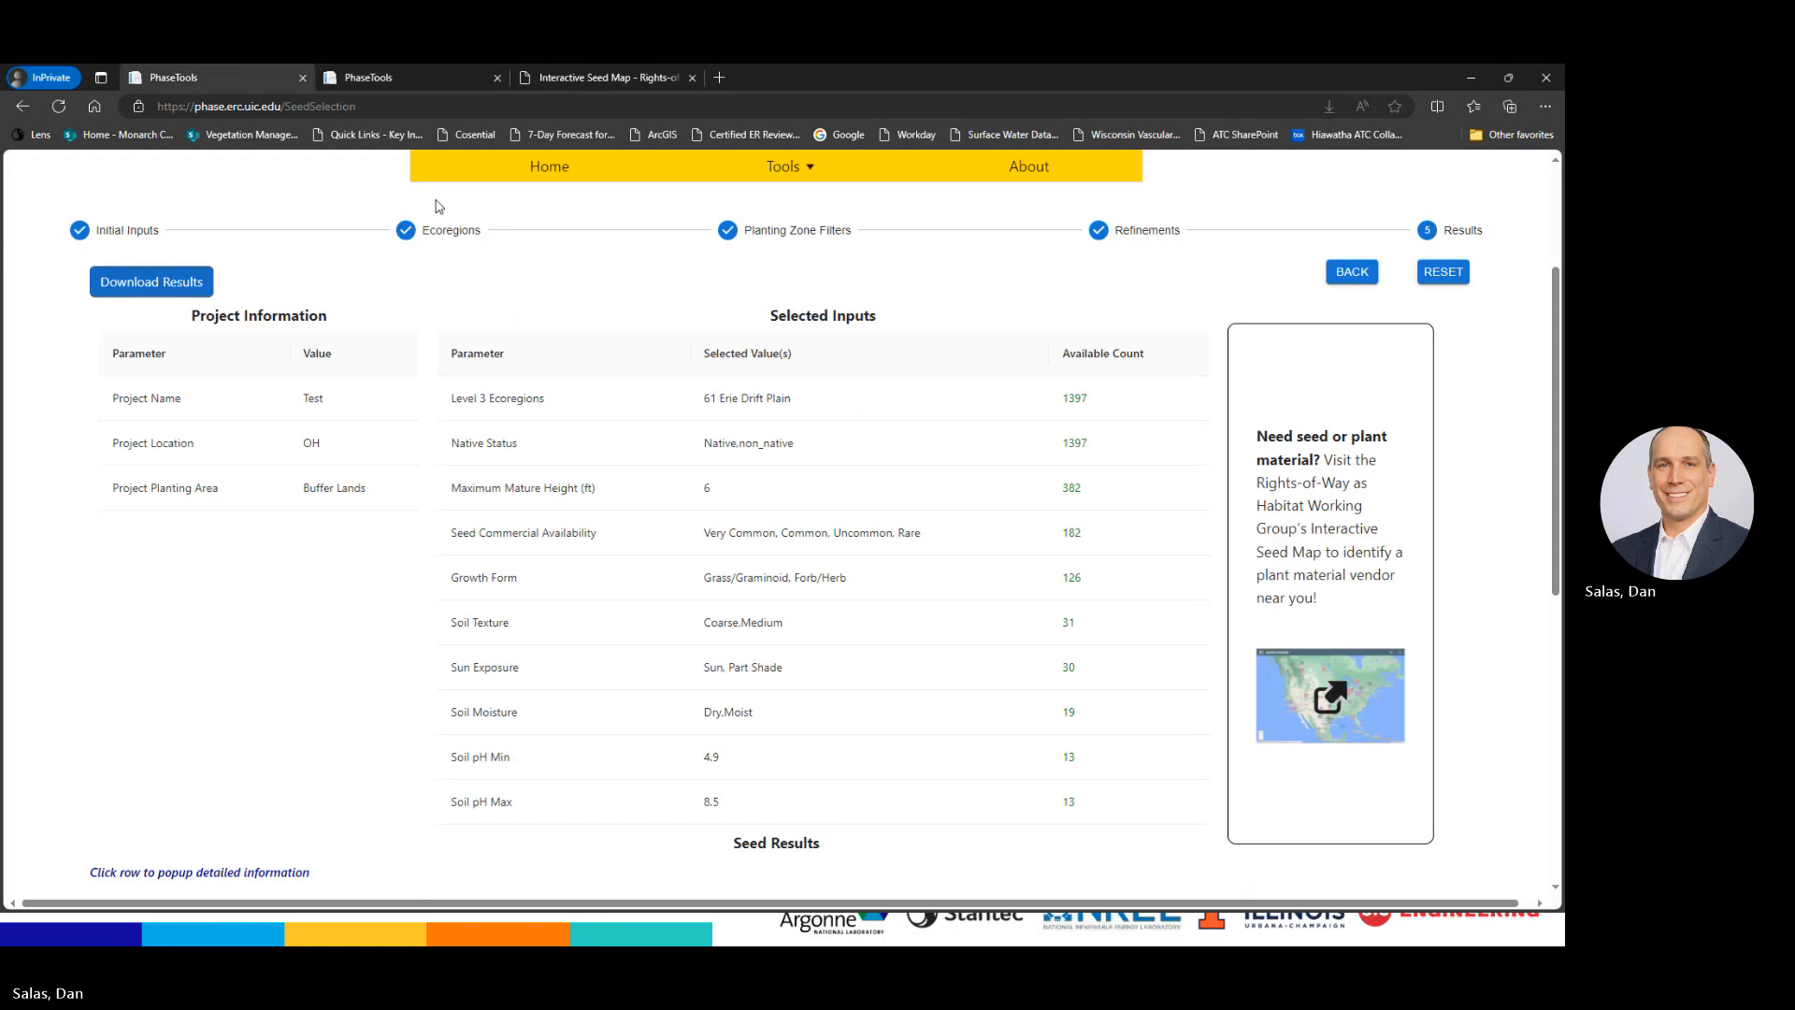
pyautogui.scroll(-6, 949, 865)
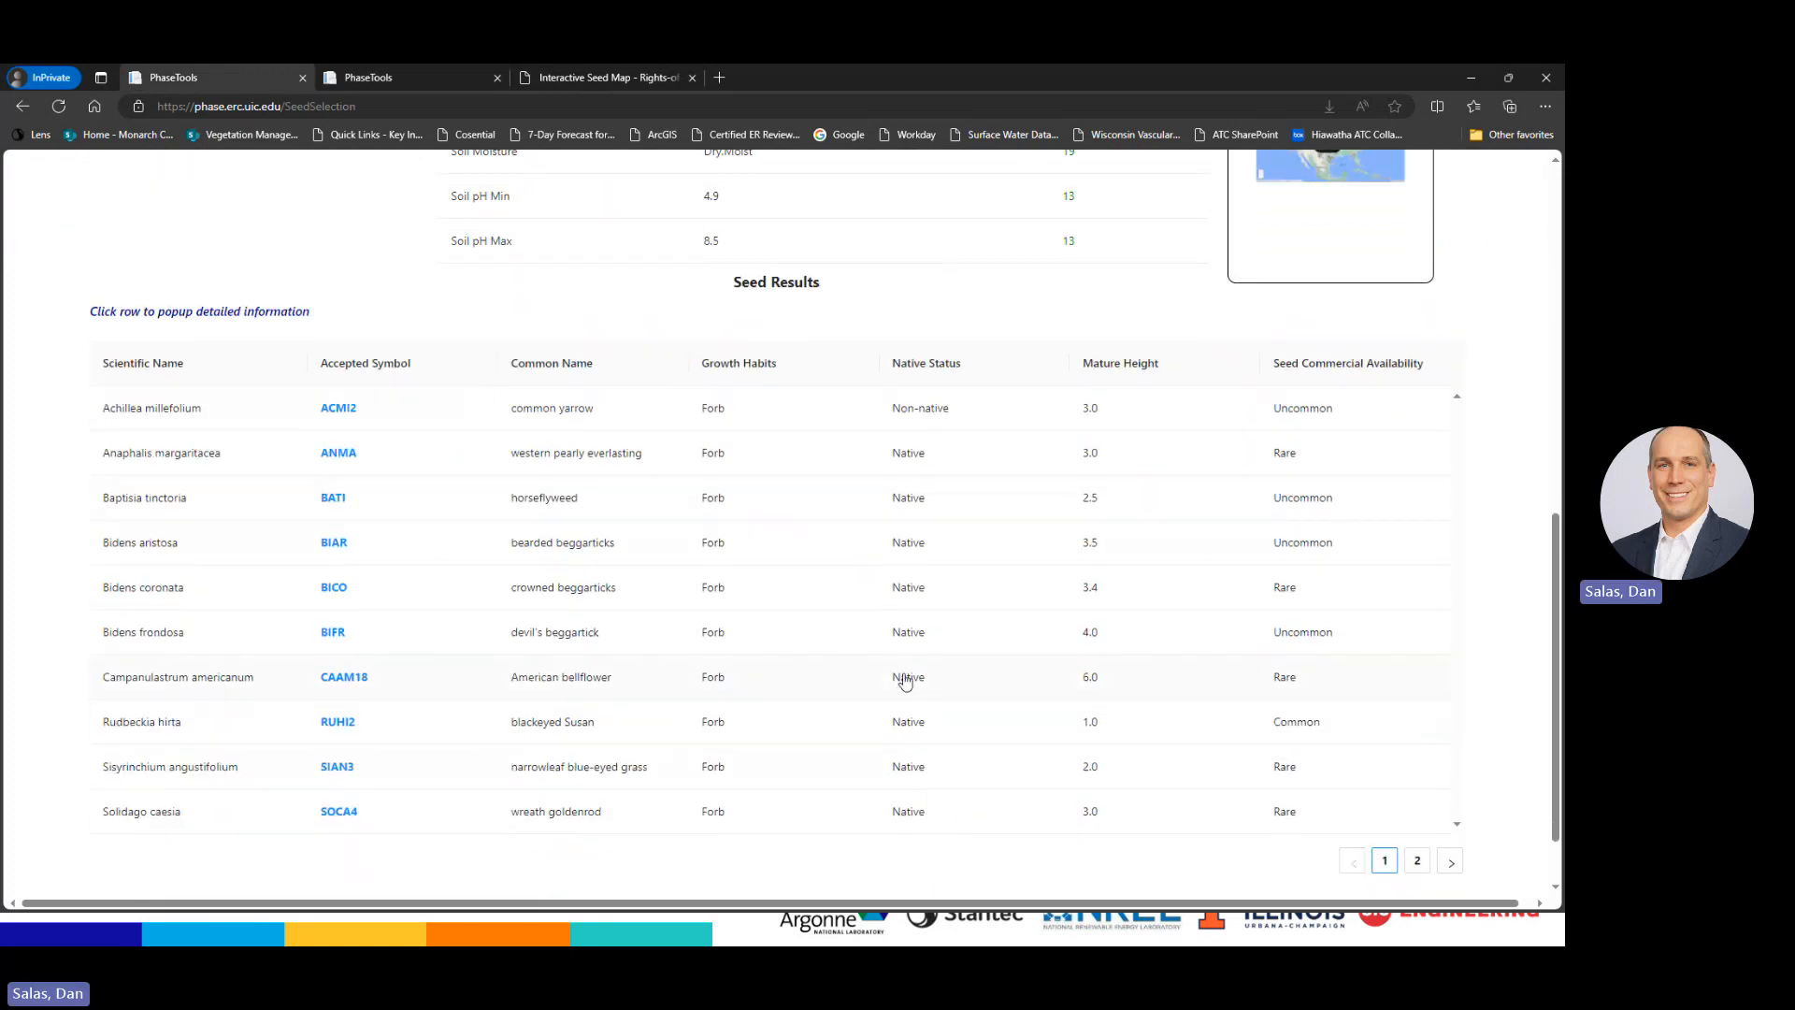
pyautogui.scroll(1, 906, 679)
pyautogui.scroll(6, 911, 682)
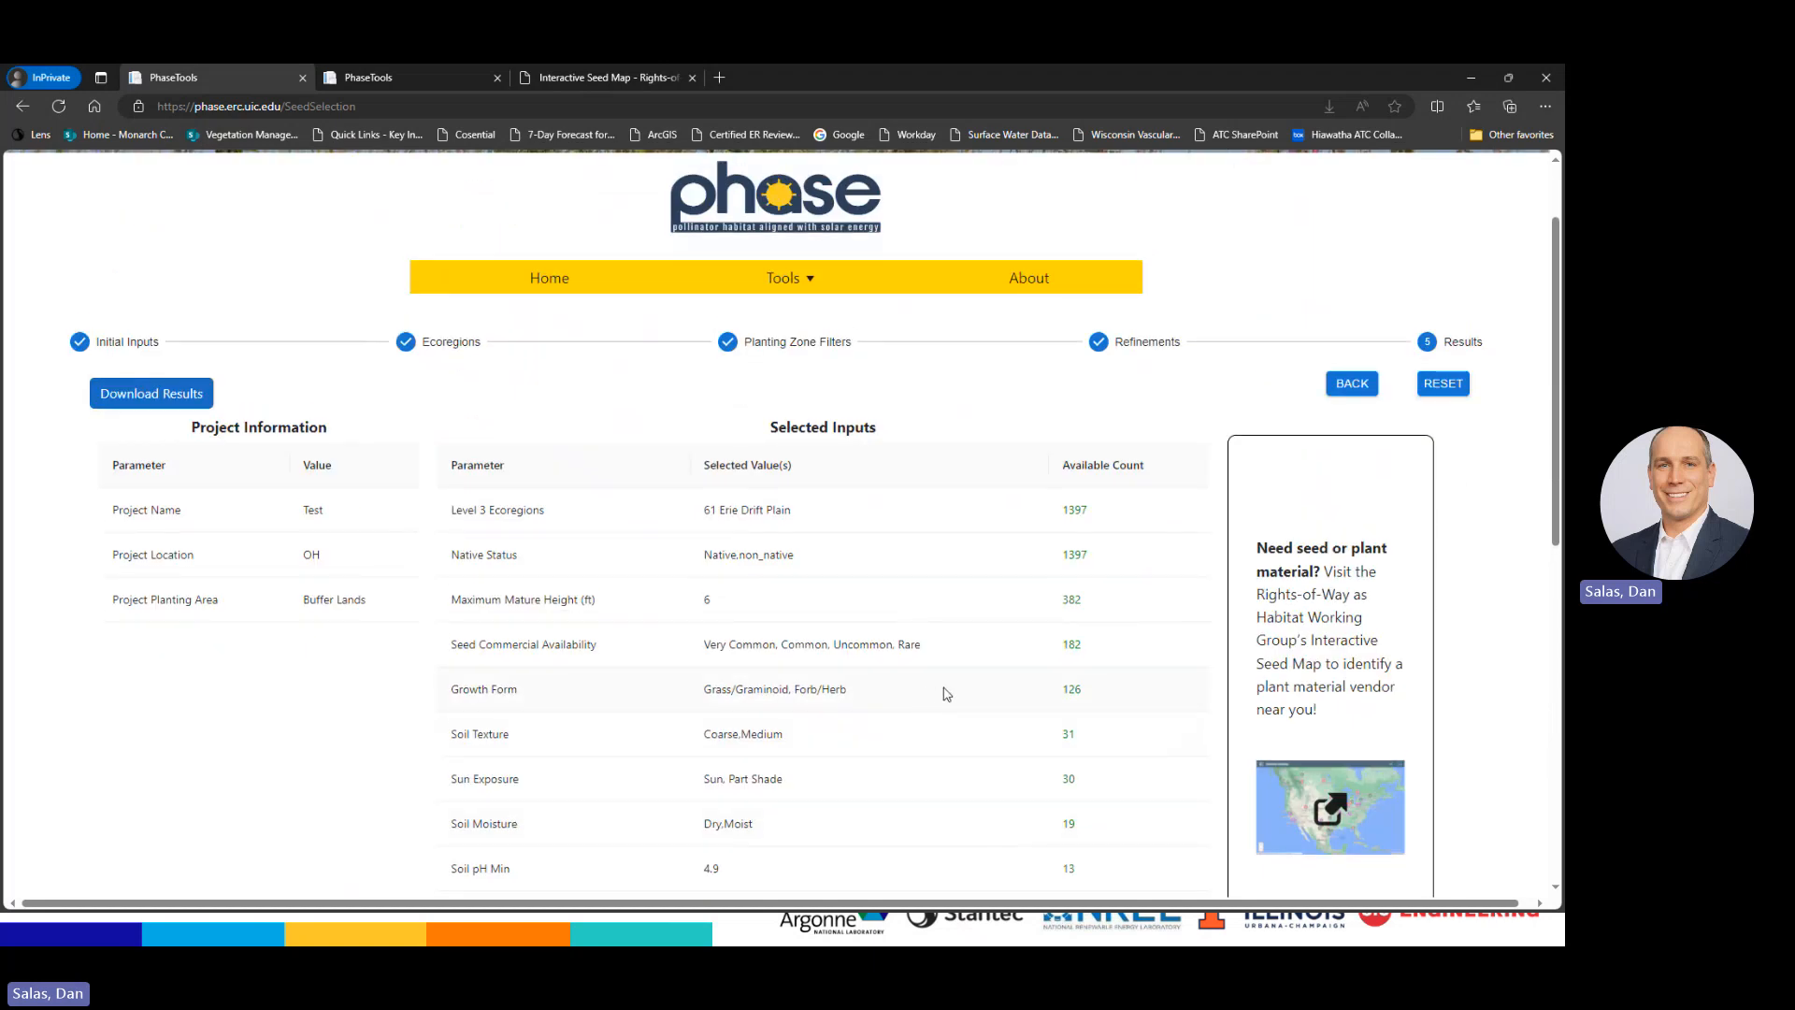